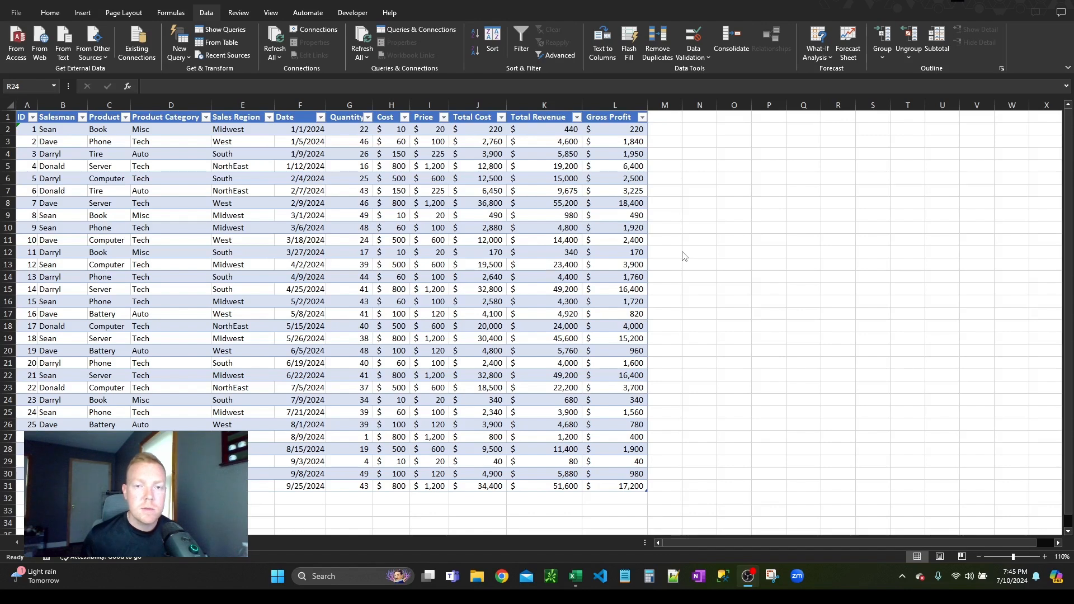
left_click(694, 215)
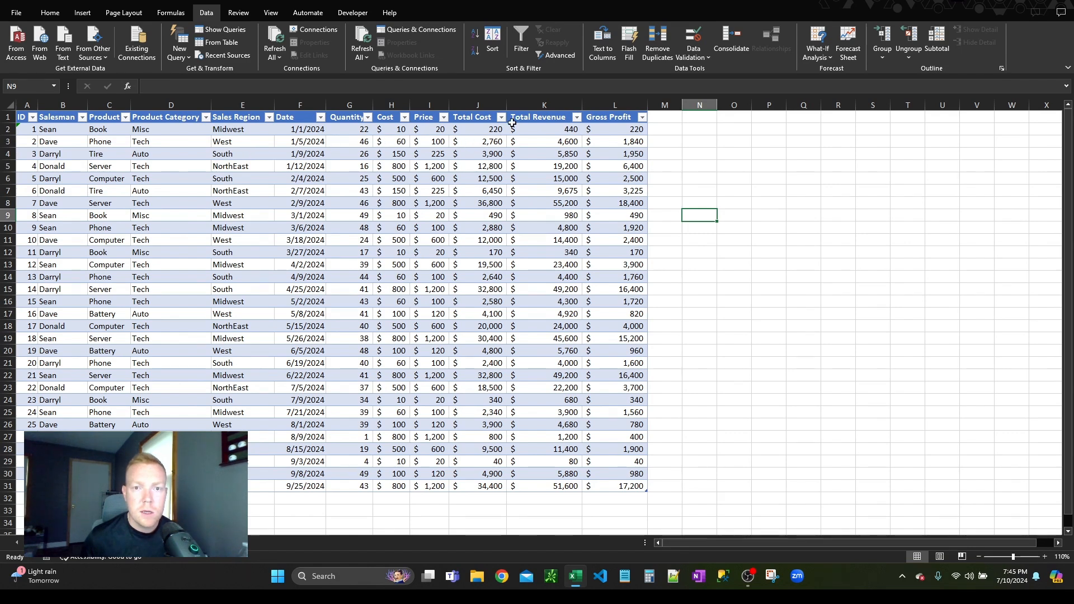
left_click(700, 154)
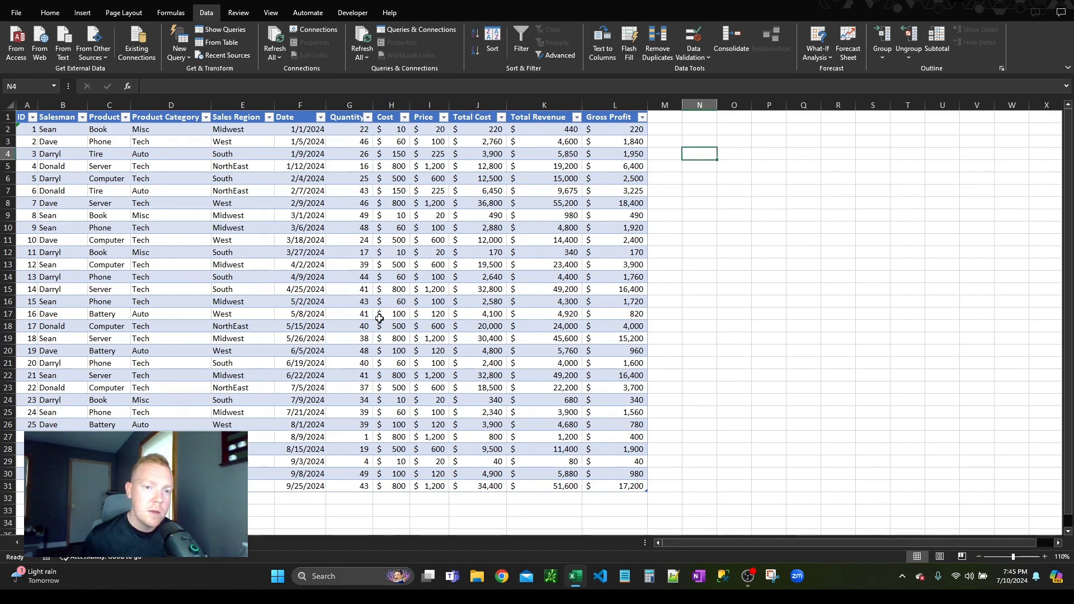
left_click(380, 205)
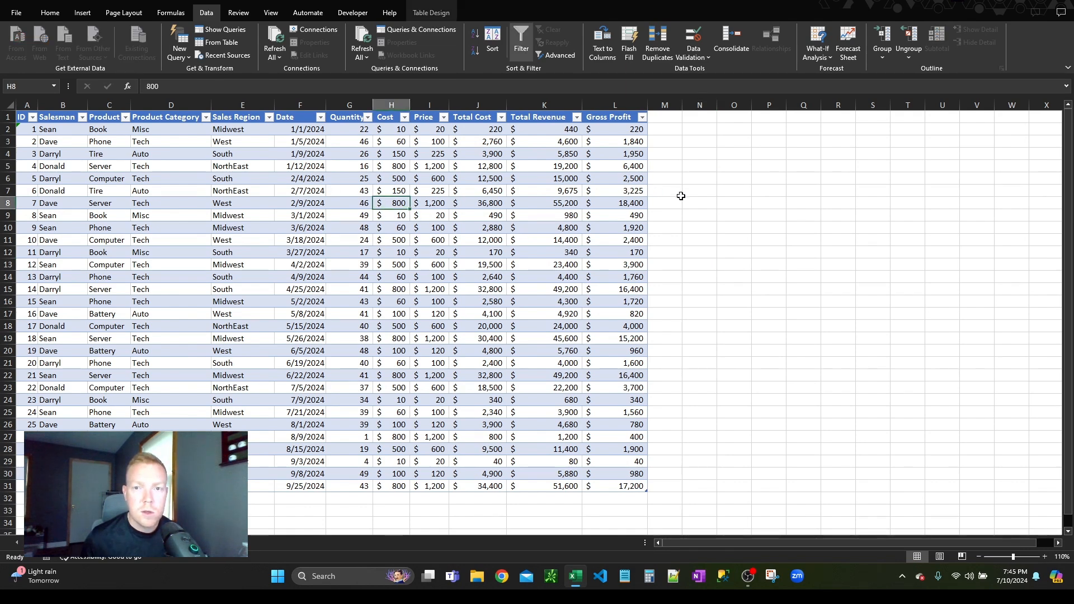
left_click(309, 191)
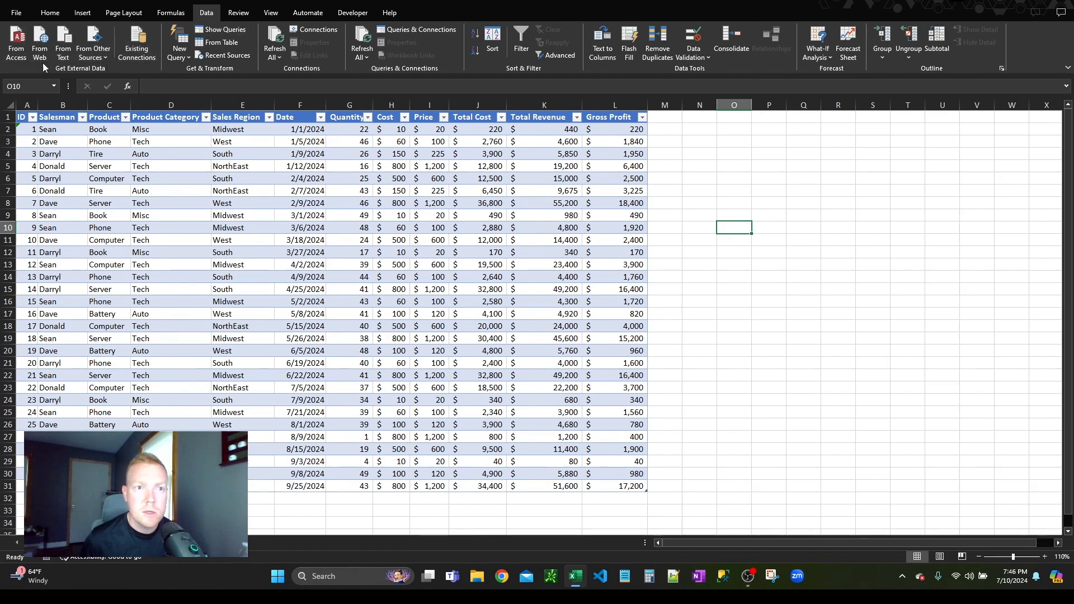
left_click(106, 58)
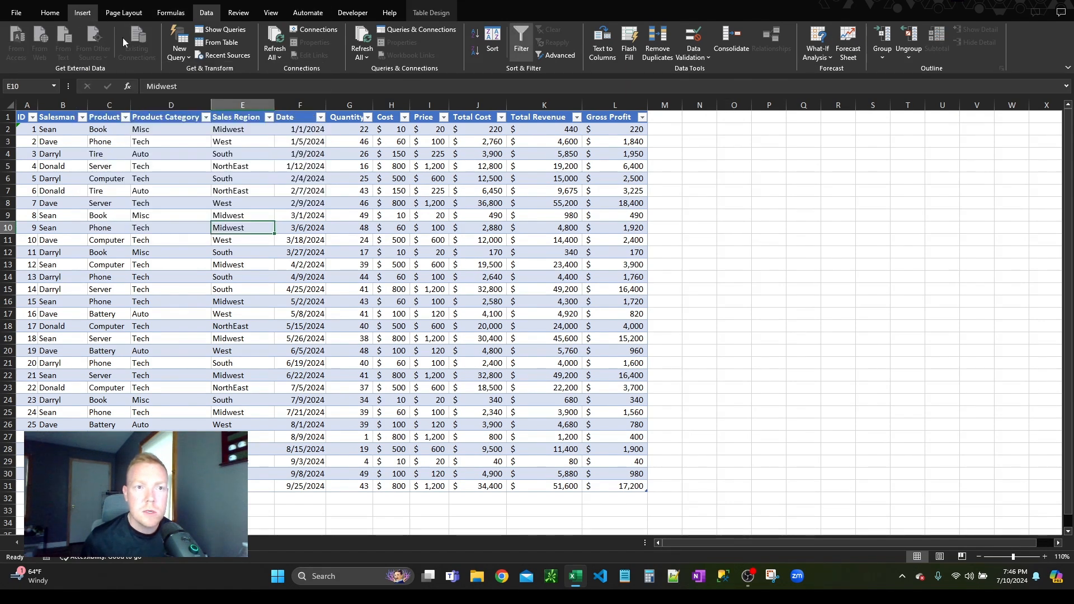
Step: Insert a PivotChart based on Table1 and place it on a new worksheet
left_click(88, 15)
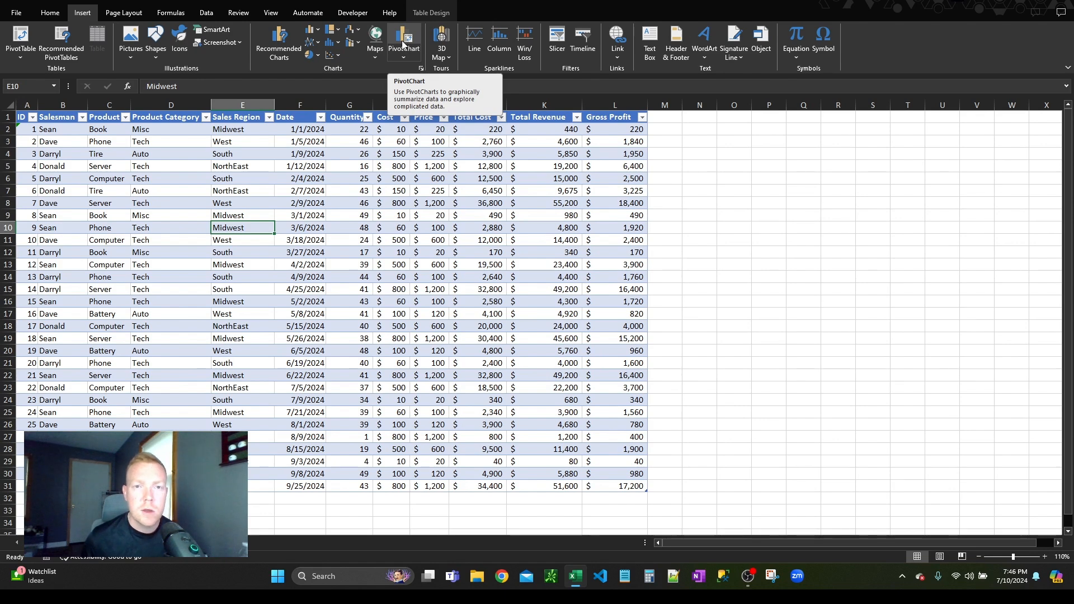
left_click(403, 44)
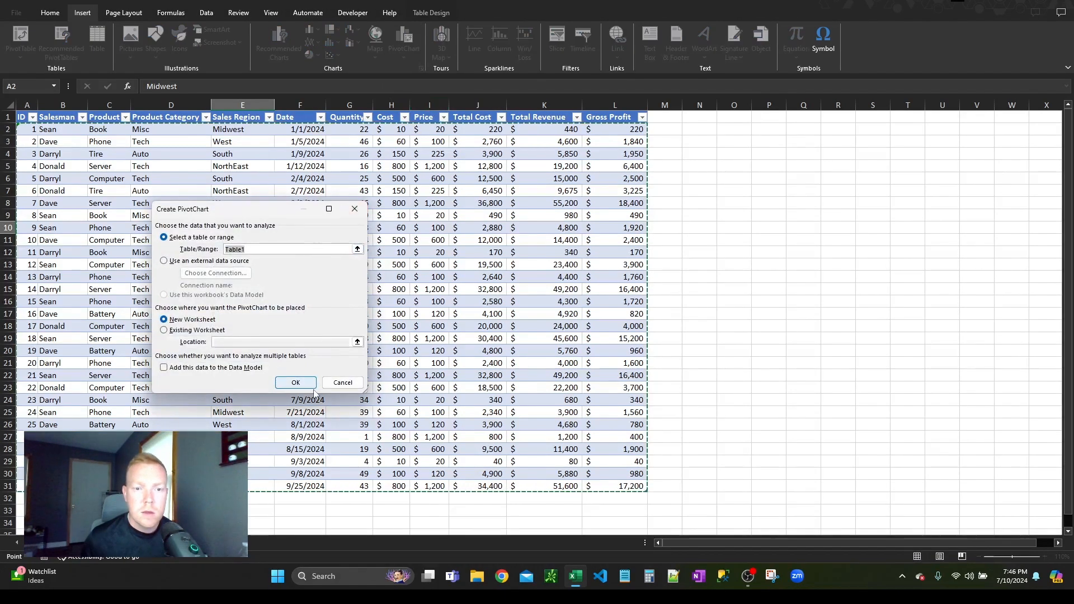
left_click(307, 385)
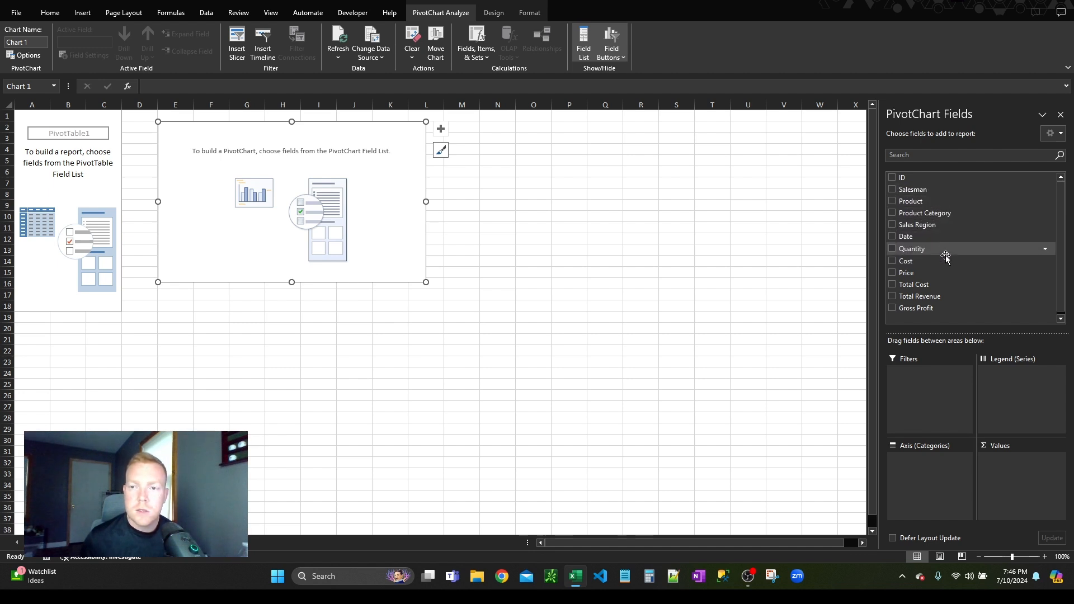
Step: Chart Total Revenue by Salesman with Product as the legend series, and move the chart below the pivot table
left_click(892, 190)
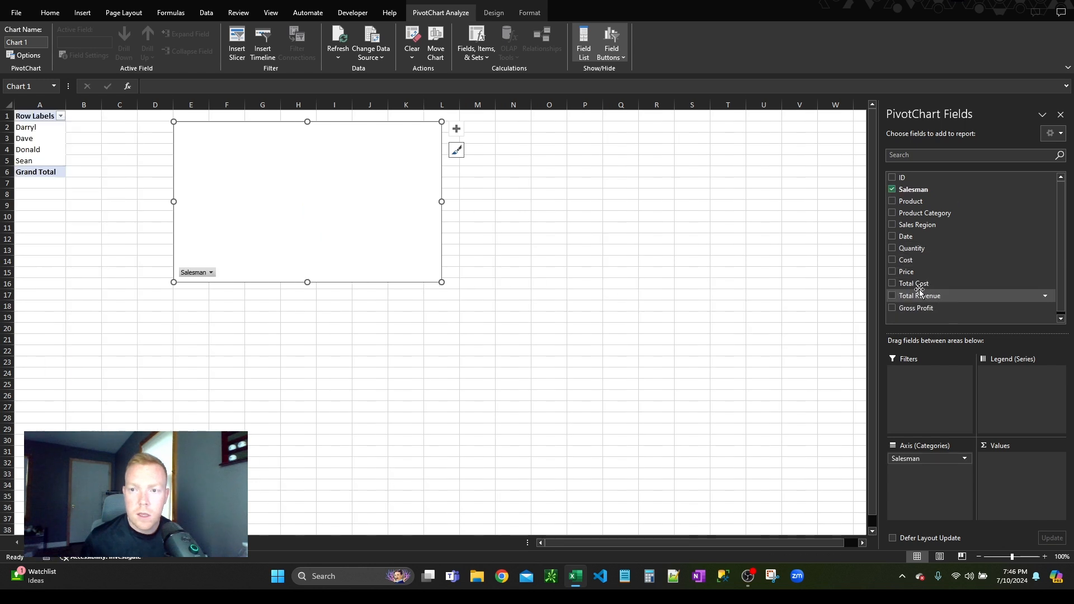
left_click(892, 296)
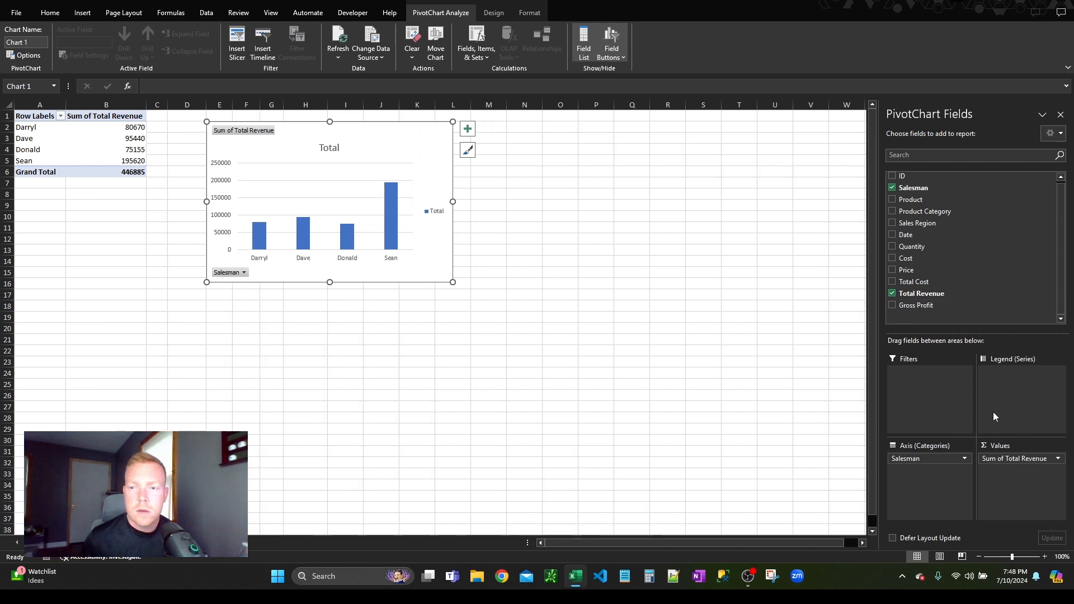
left_click_drag(903, 206, 1006, 374)
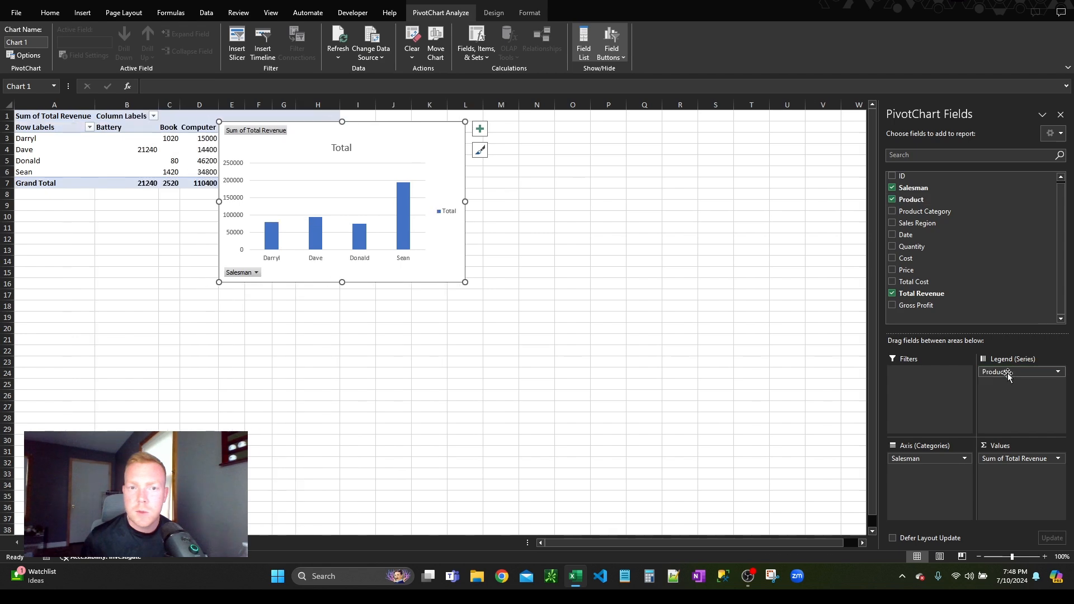
left_click_drag(402, 127, 357, 216)
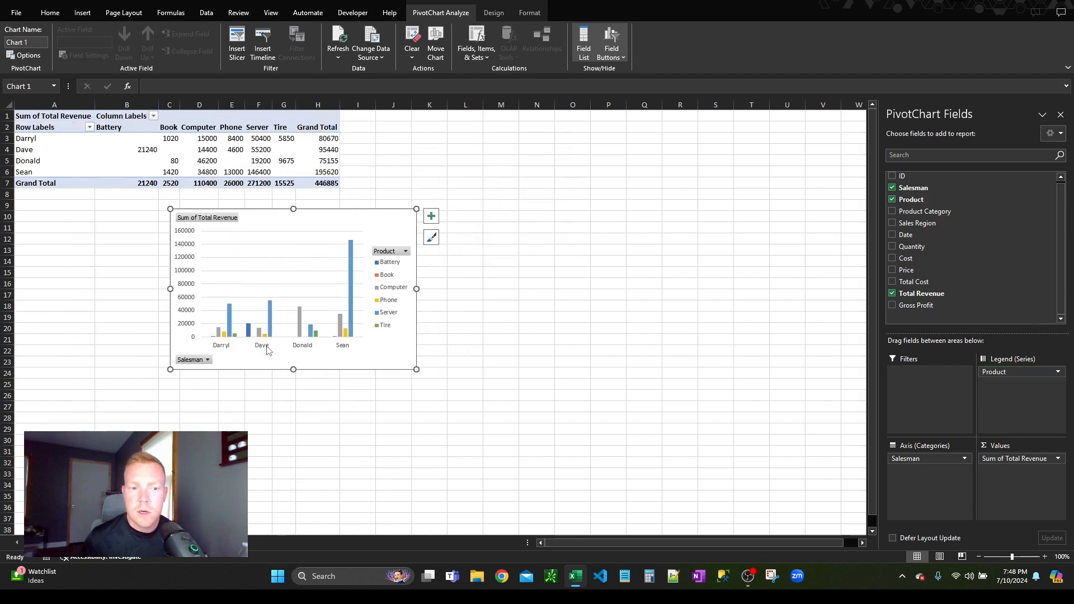
left_click_drag(501, 418, 500, 429)
Step: Return to the sales data sheet and insert a second PivotChart from the table on a new worksheet
left_click(140, 542)
left_click(419, 166)
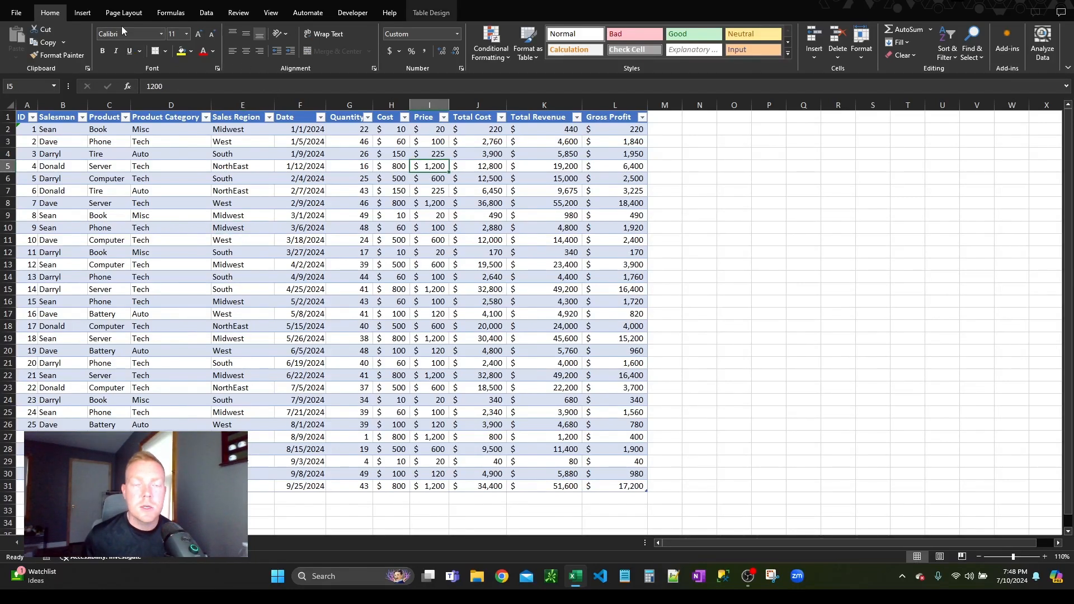
left_click(82, 13)
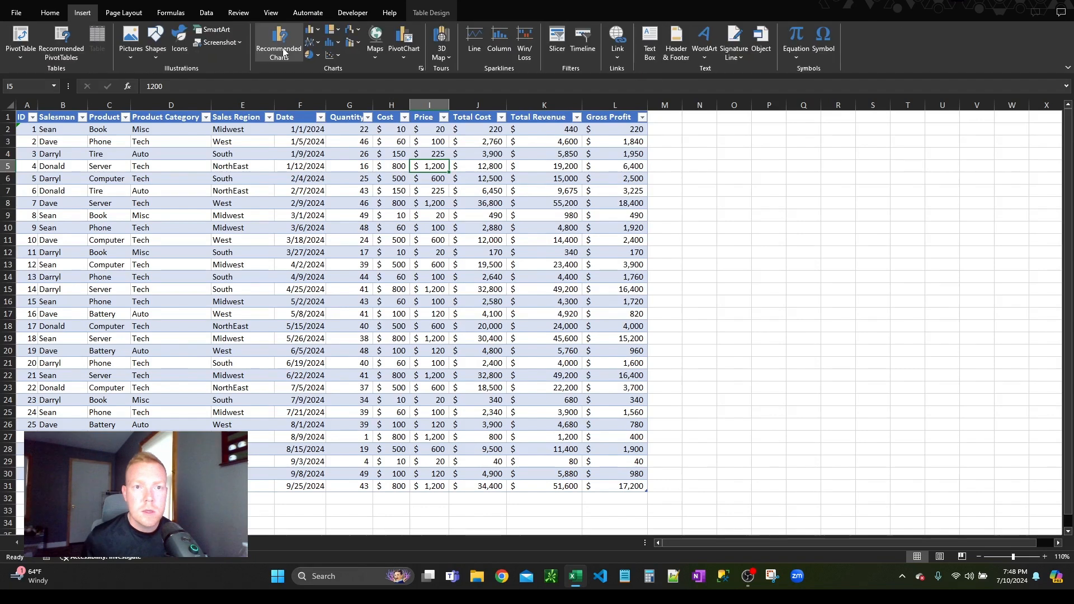
left_click(404, 42)
left_click(296, 381)
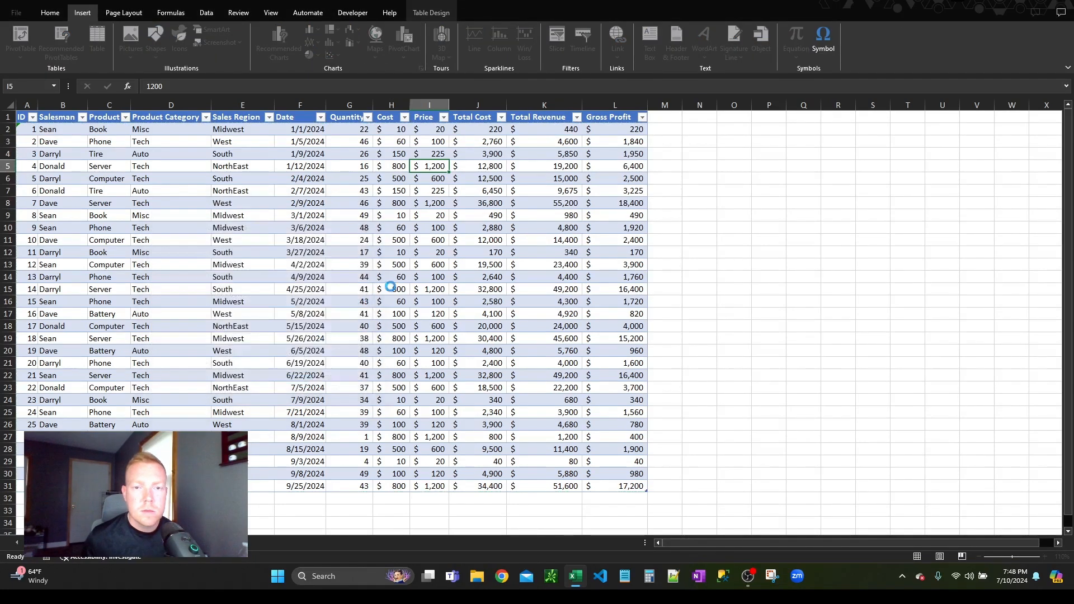
Step: Set Product as the chart's axis category and add Total Cost, Total Revenue and Gross Profit as values
left_click_drag(920, 203, 942, 462)
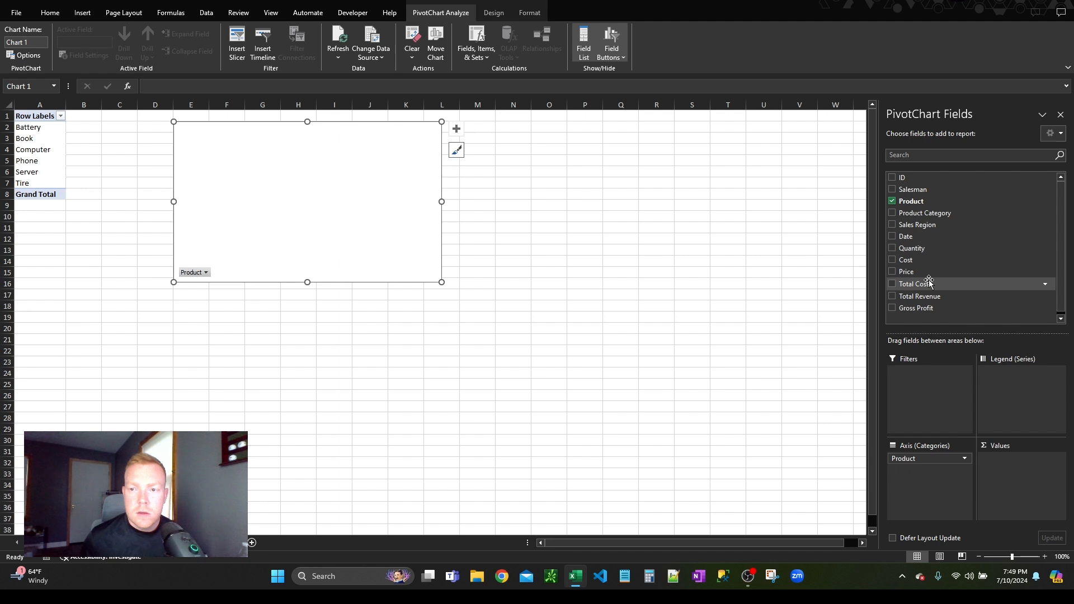
left_click_drag(929, 284, 1023, 462)
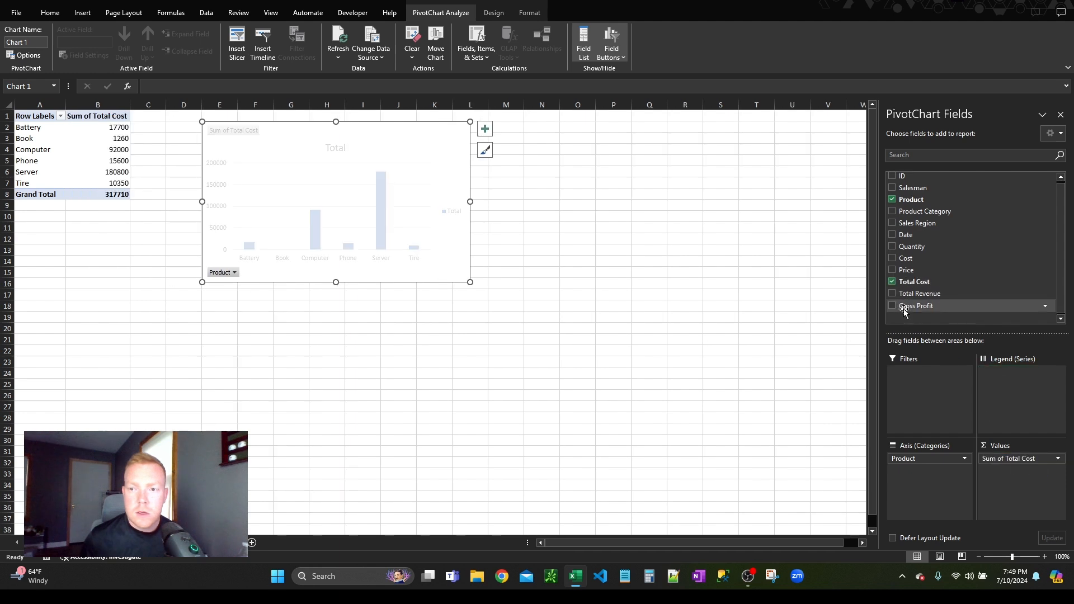
left_click(893, 294)
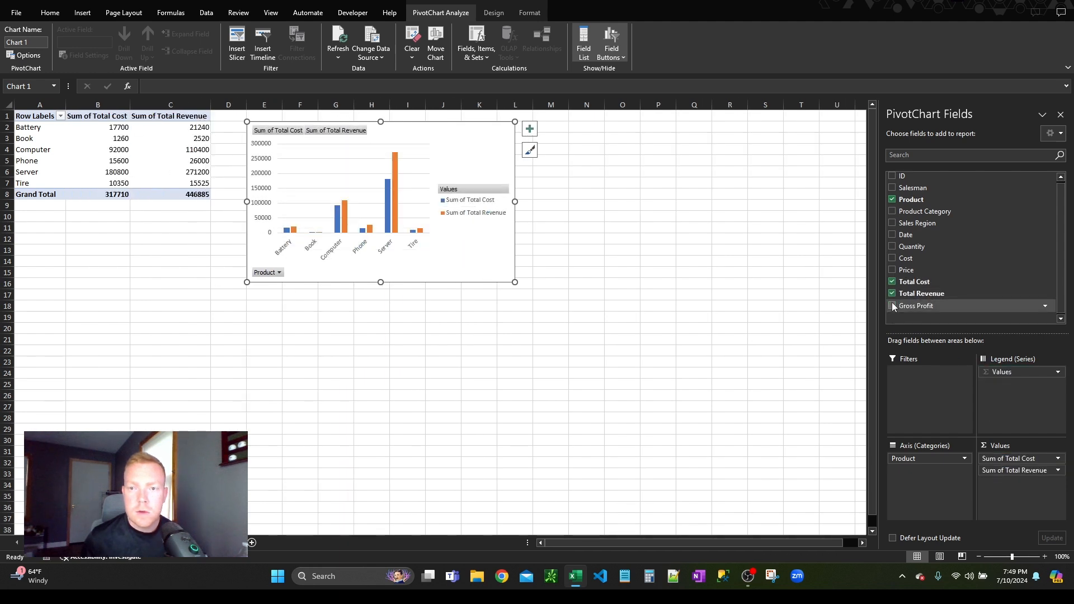
left_click(892, 307)
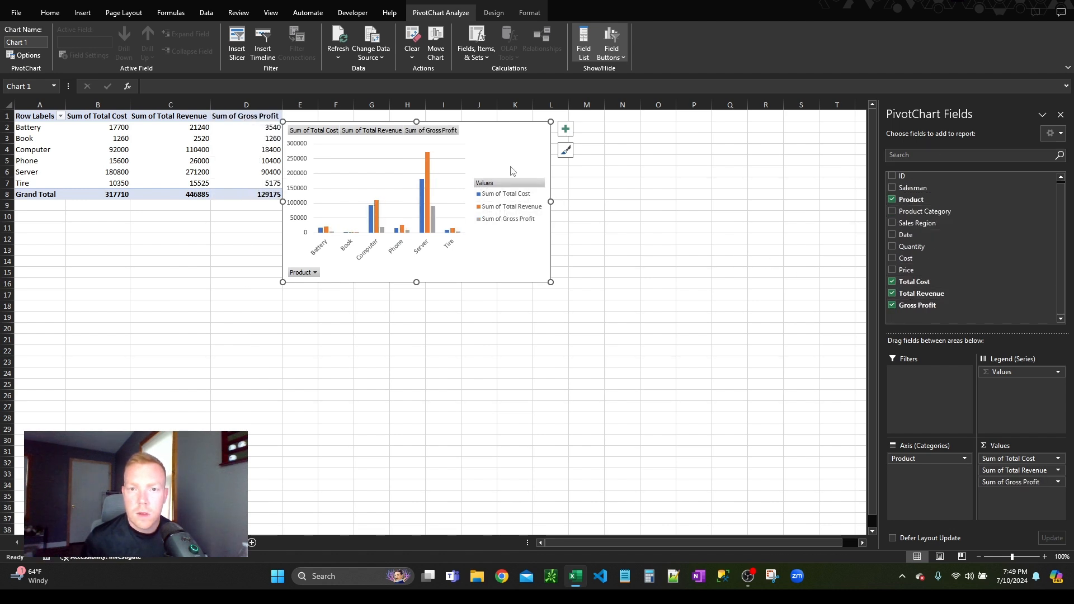
Step: Change the chart to a Combo type with cost and revenue as clustered columns and Gross Profit as a line on the secondary axis
right_click(478, 131)
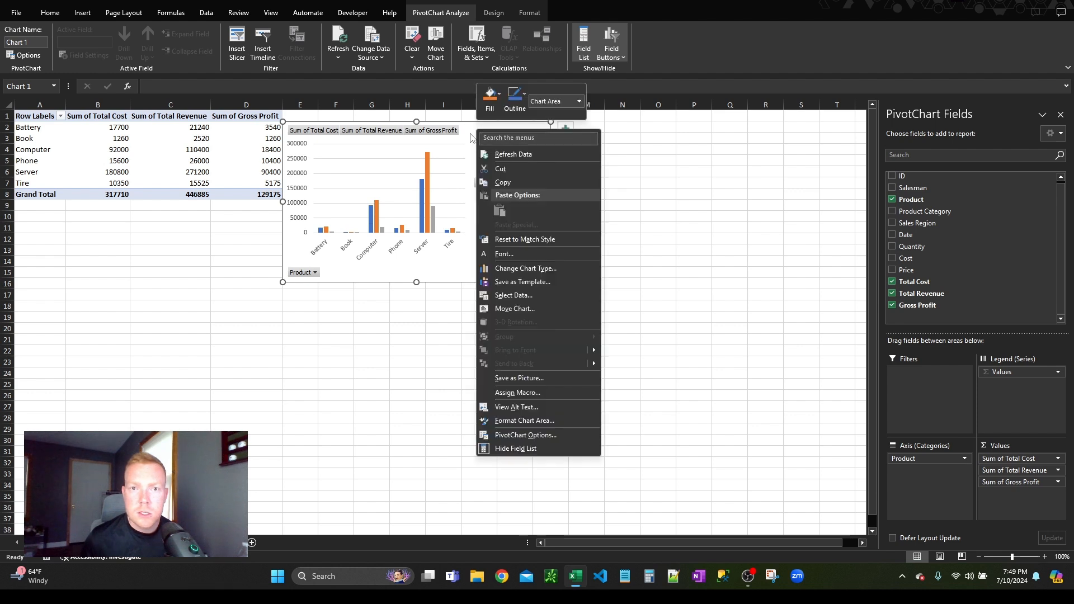
left_click(464, 150)
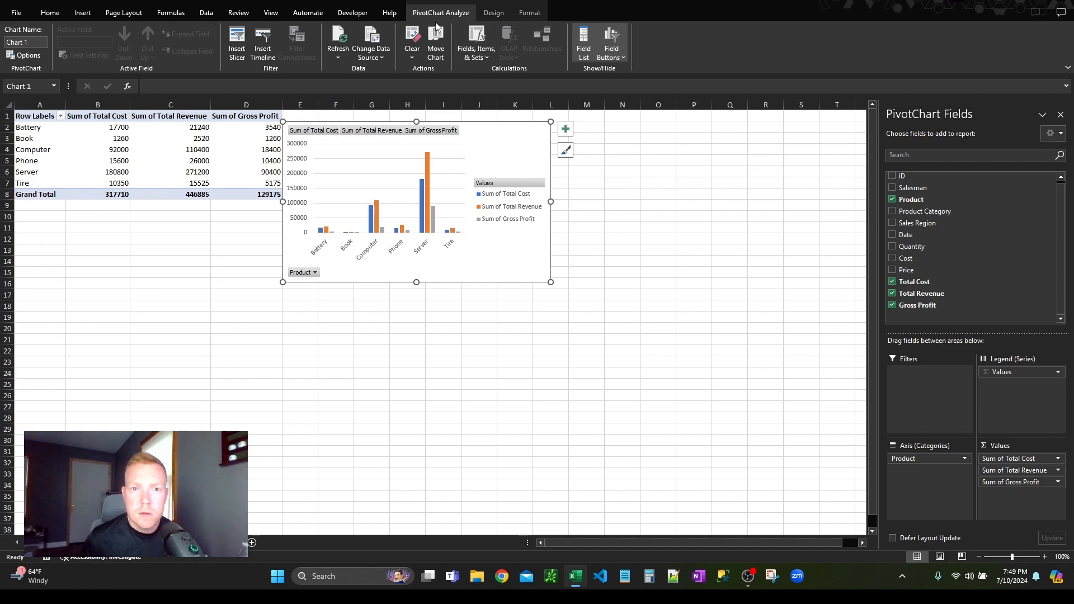
left_click(484, 12)
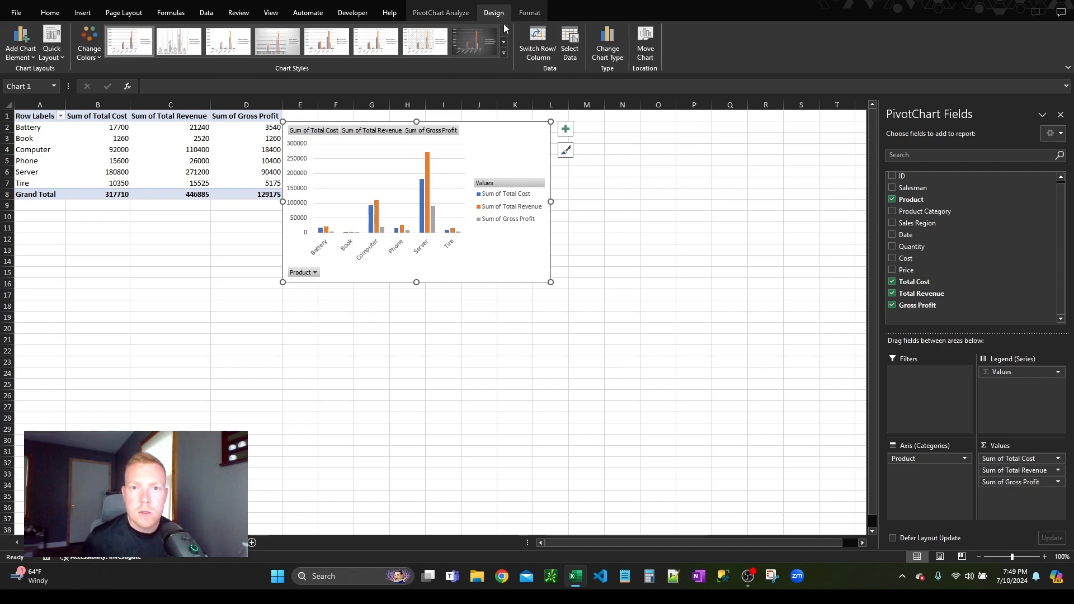
left_click(607, 49)
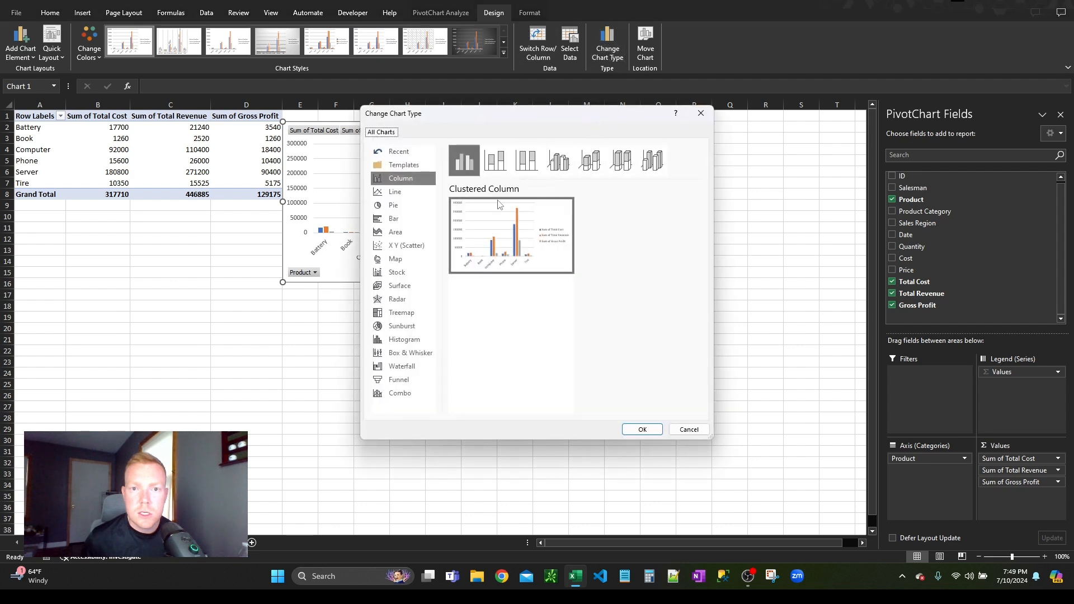
left_click(420, 393)
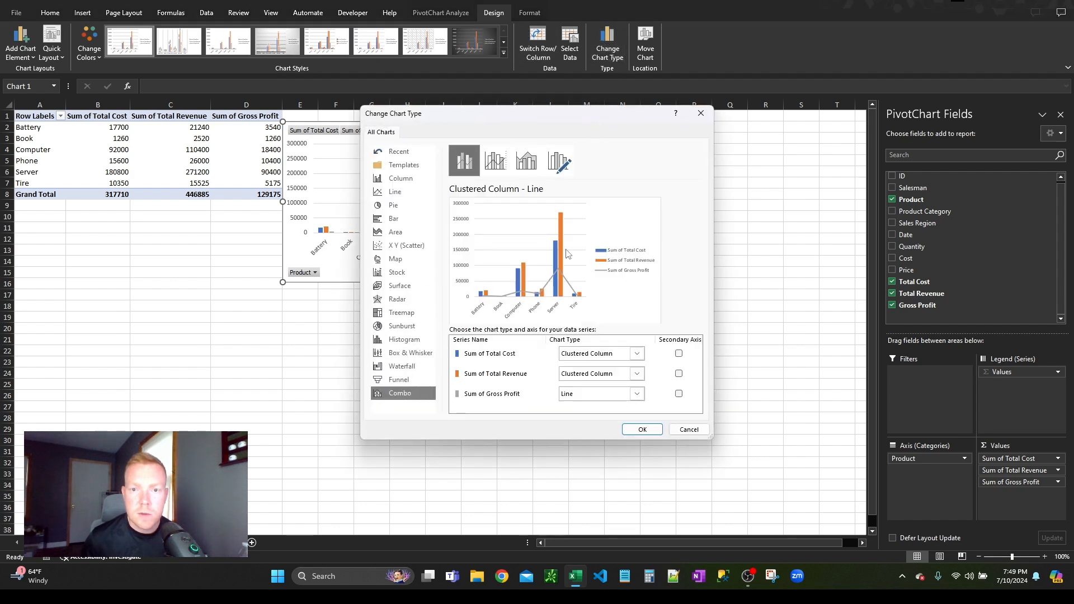
left_click(678, 394)
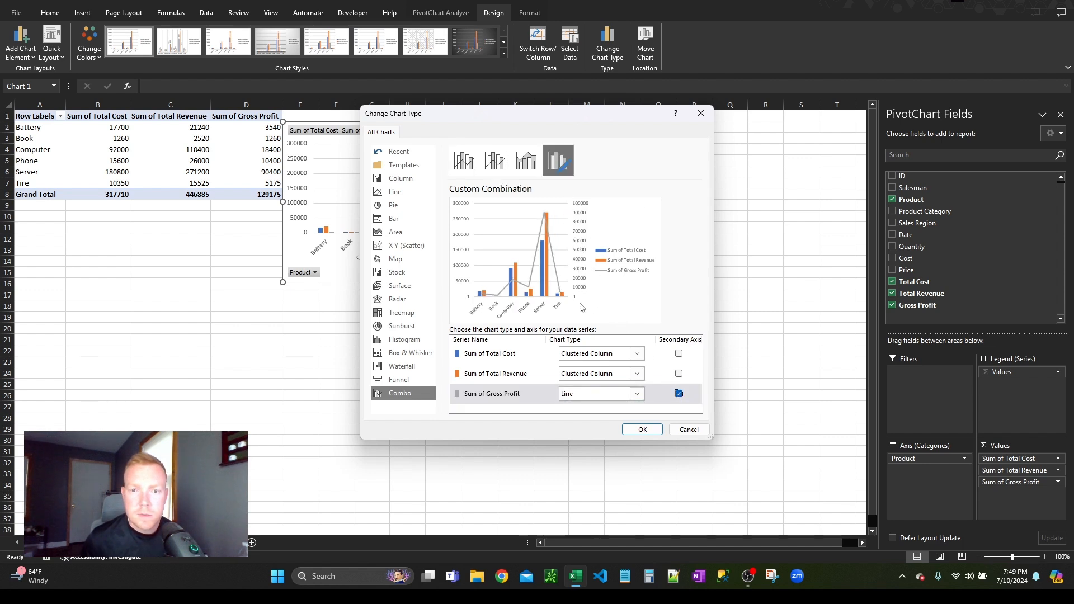
left_click(649, 433)
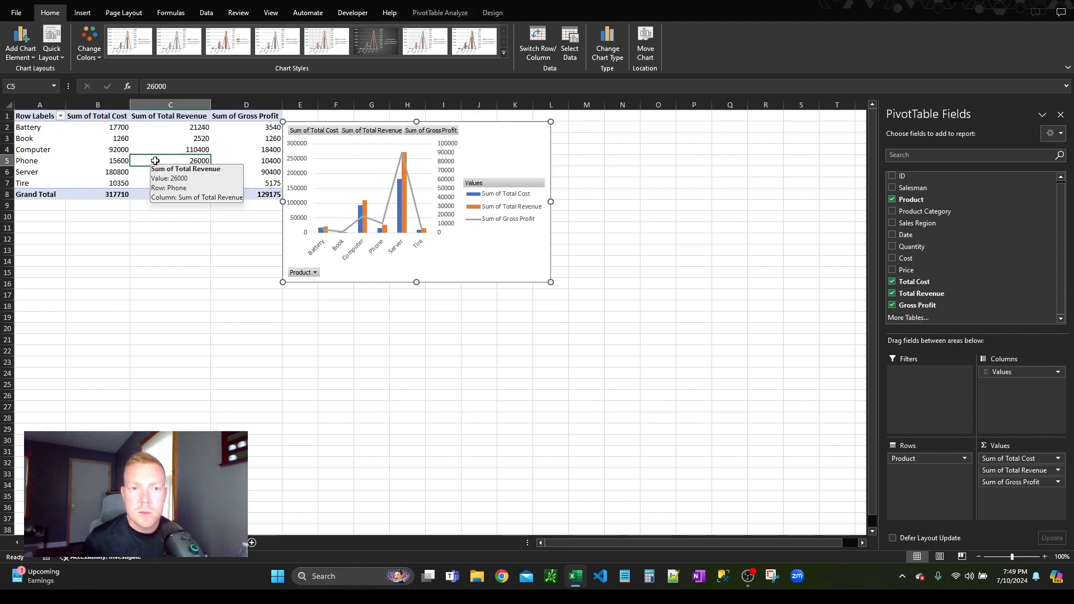
Step: In the value field settings of Sum of Total Revenue, set the custom name to "Total Revenue" followed by a space
left_click(106, 147)
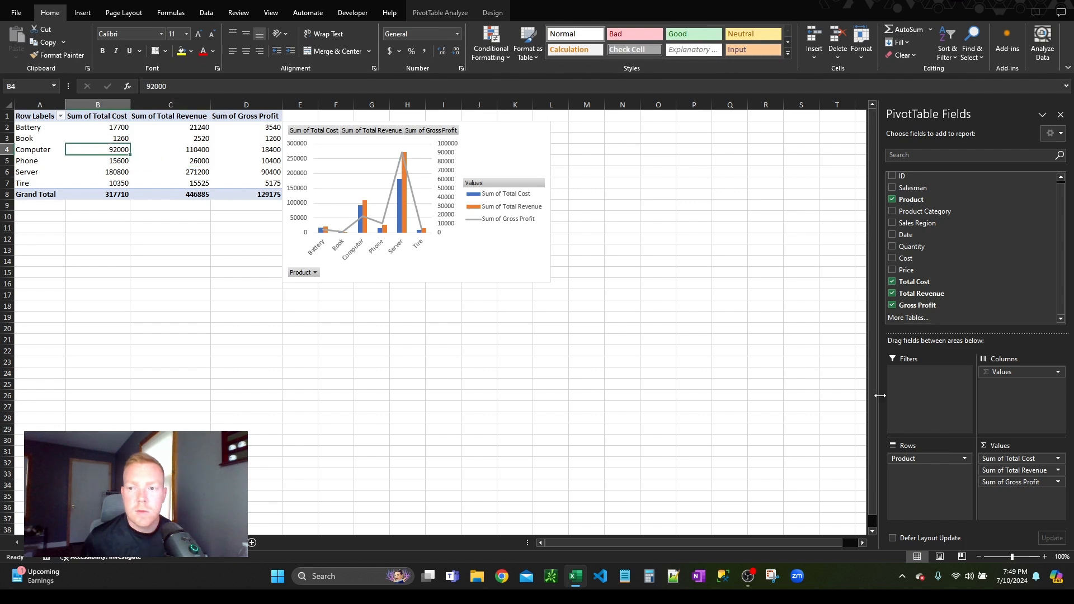
left_click(1019, 462)
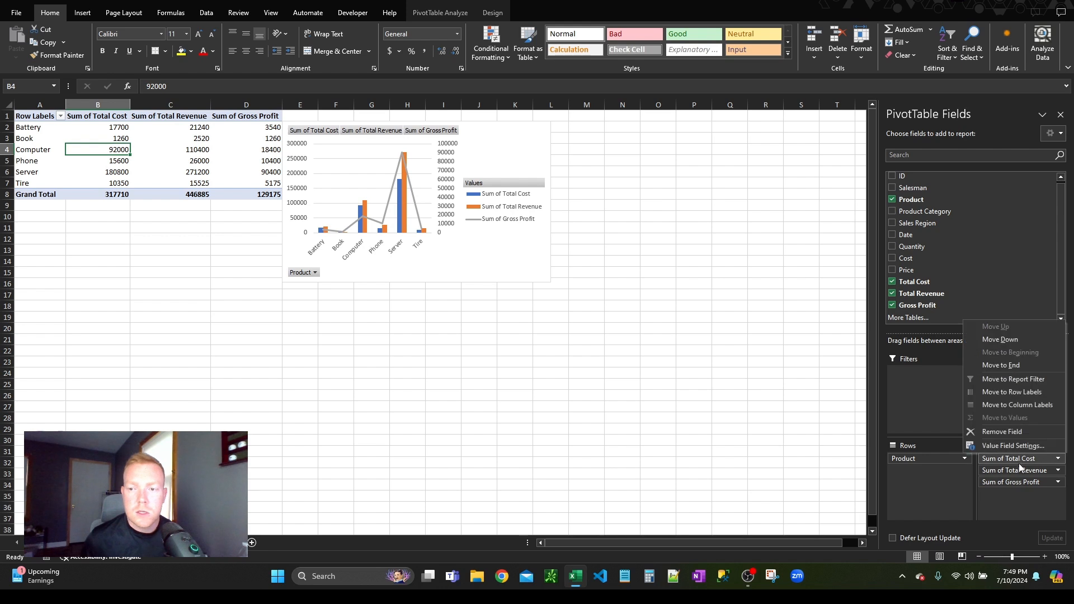
left_click(1018, 486)
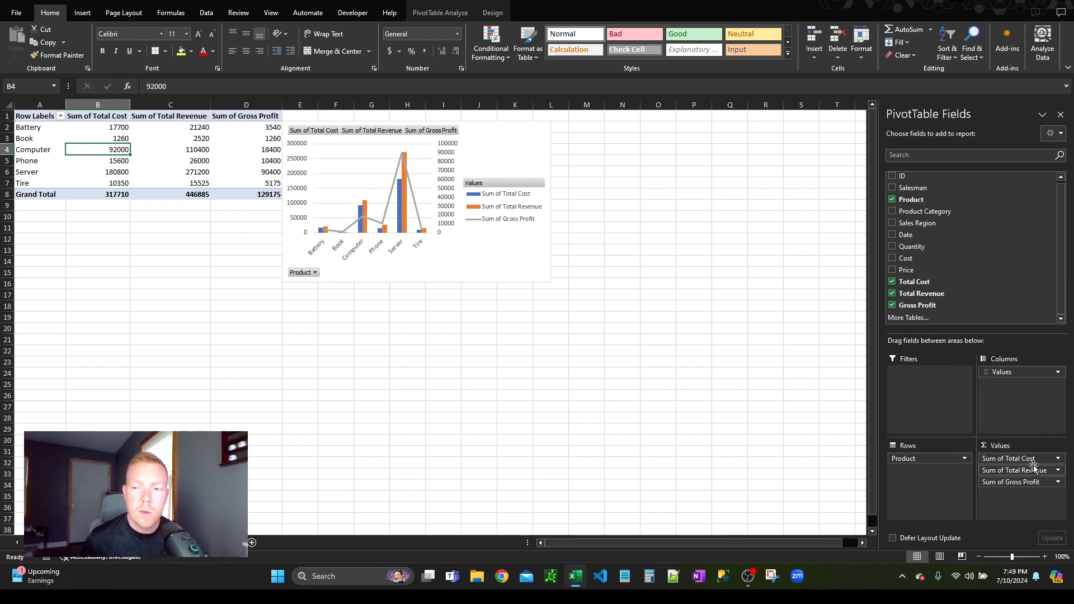
left_click(1021, 460)
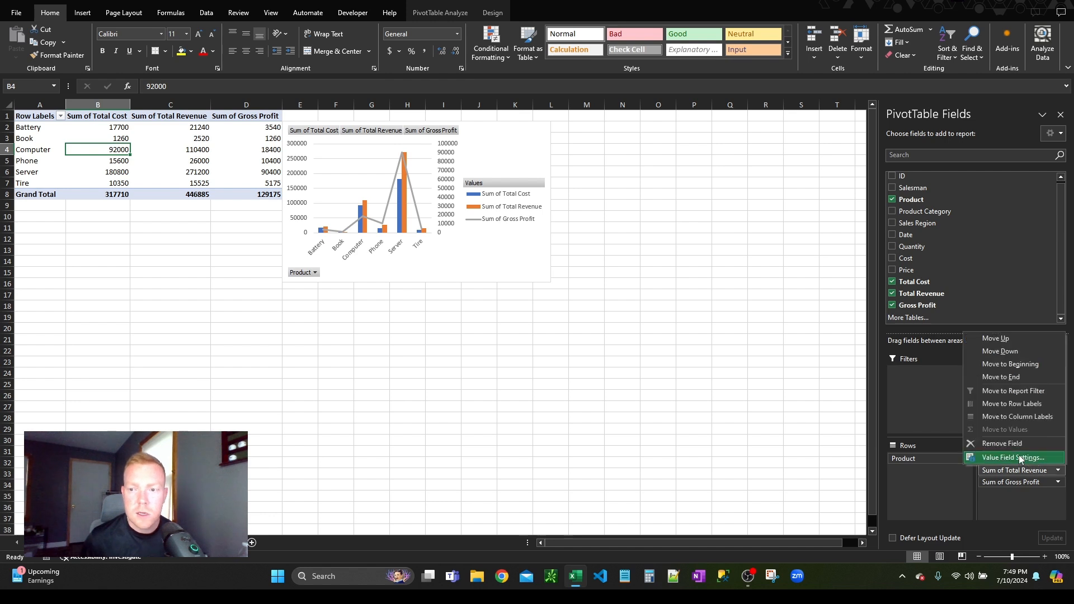
left_click(1018, 460)
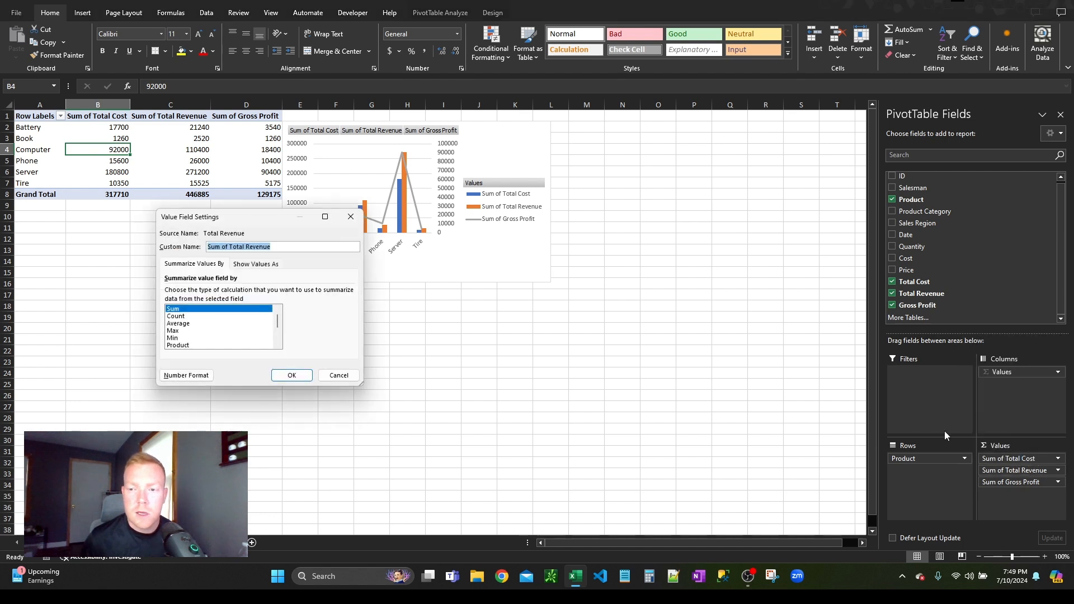
left_click(231, 246)
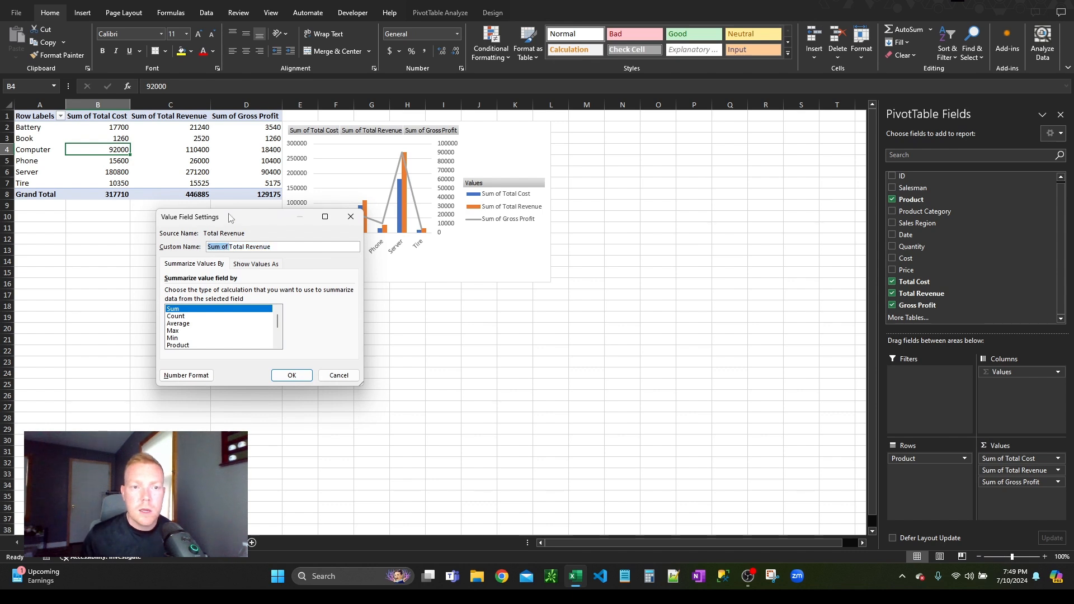
key("BackSpace")
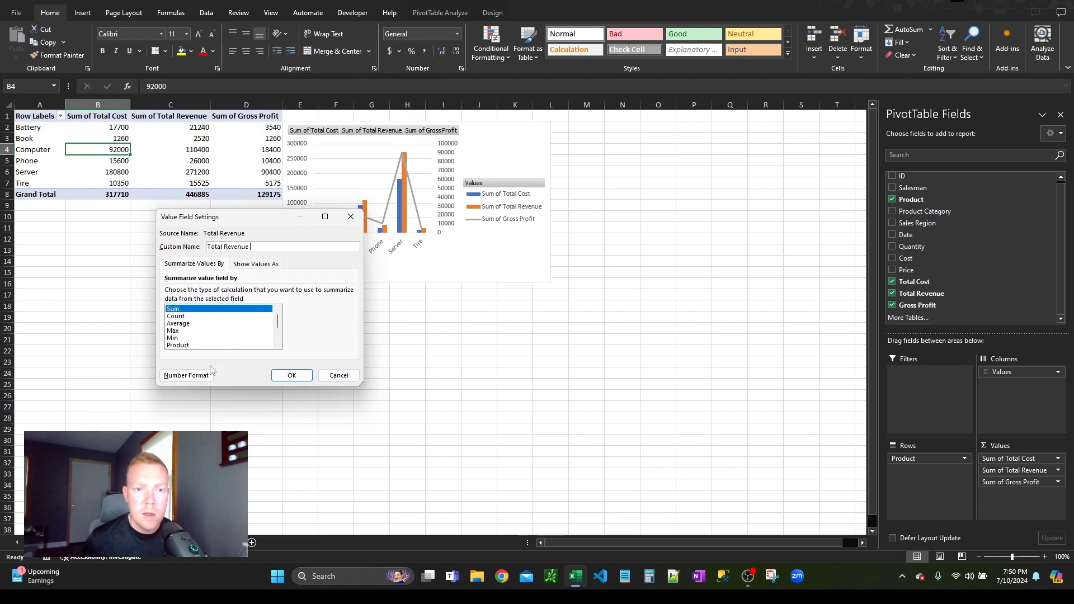
Step: Format the Total Revenue value field as Accounting with the $ symbol and 0 decimal places, and apply the field settings
left_click(186, 376)
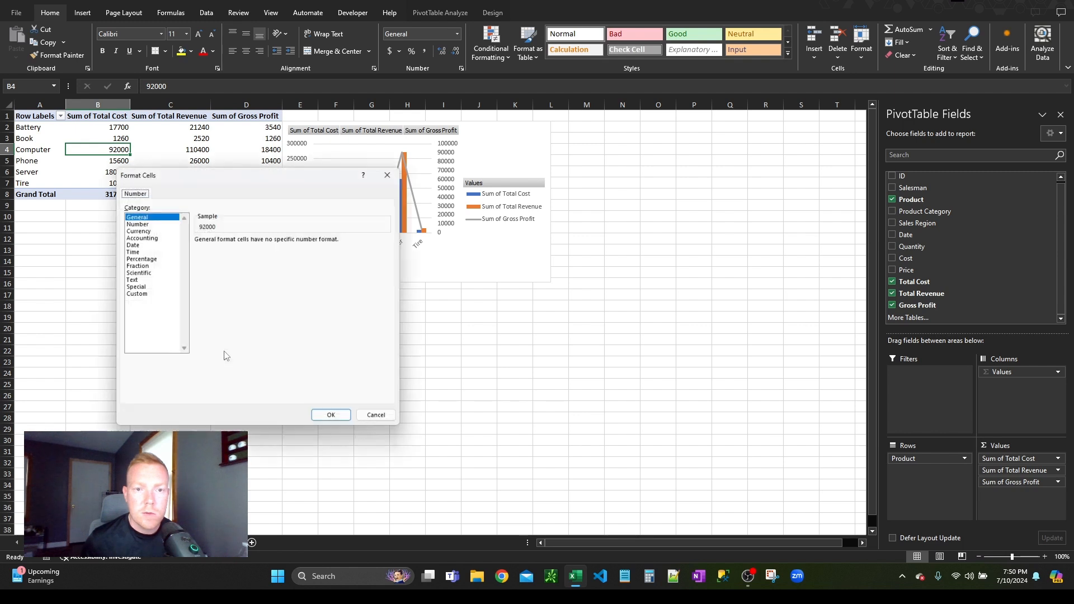
left_click(149, 237)
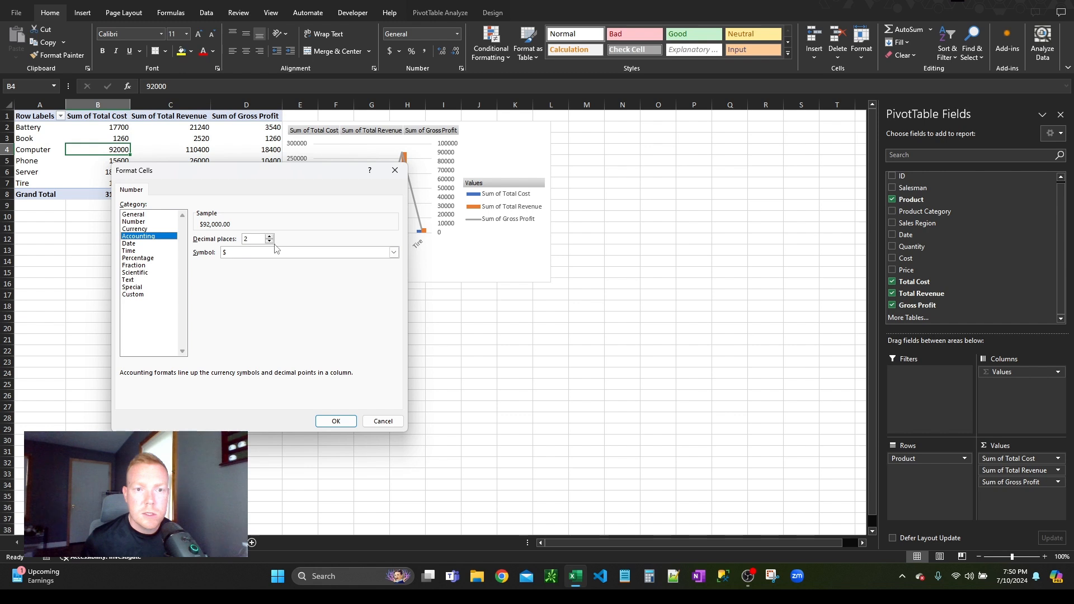
left_click(269, 242)
left_click(334, 426)
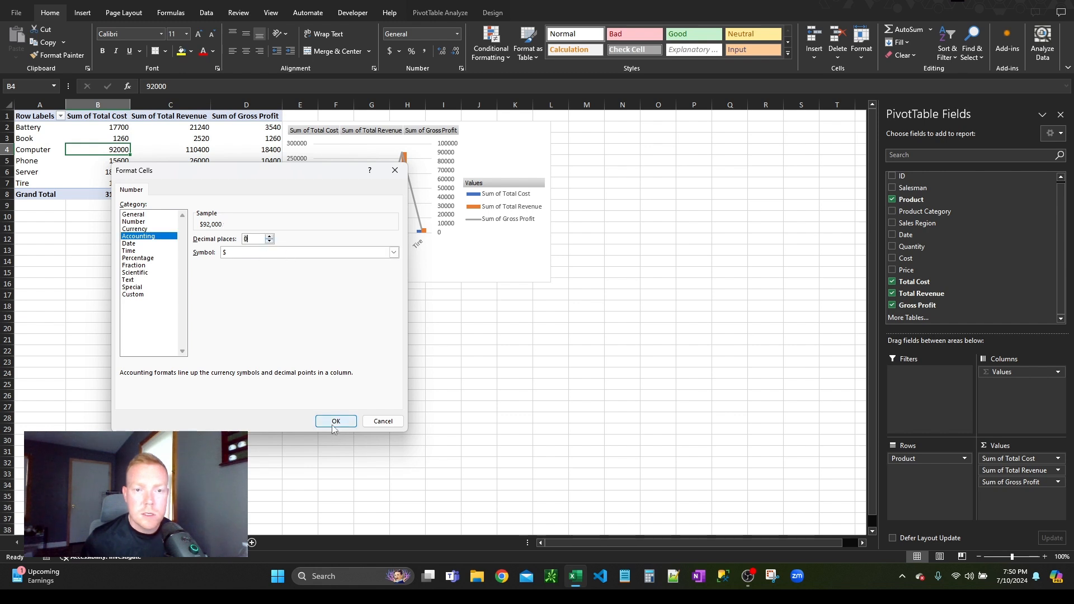
left_click(292, 376)
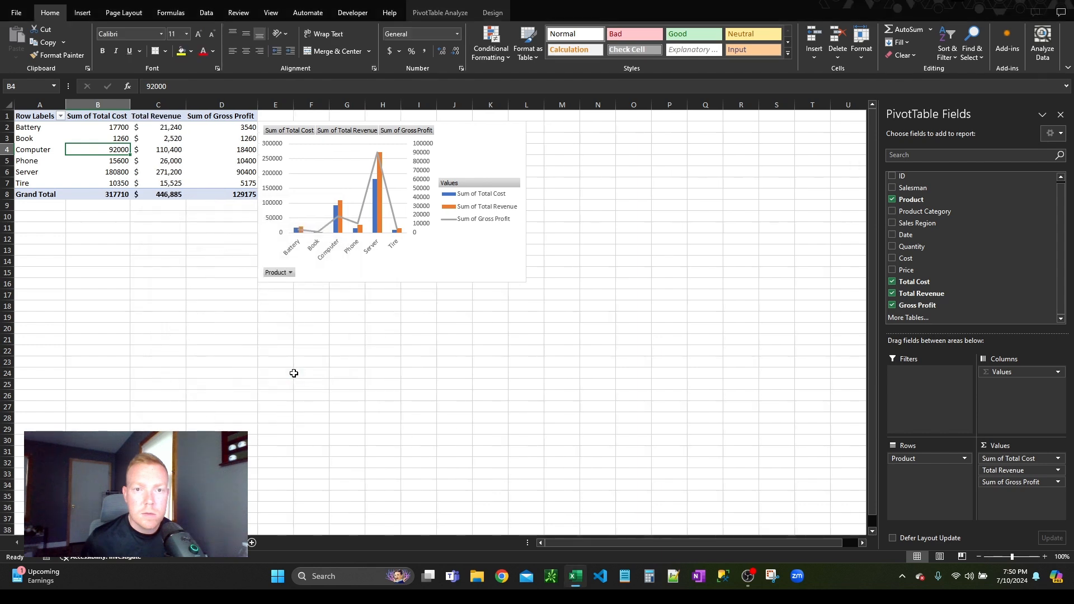
Step: In the value field settings of Sum of Gross Profit, set the number format to Accounting with $ and 0 decimal places
left_click(1014, 471)
left_click(1014, 482)
left_click(1014, 469)
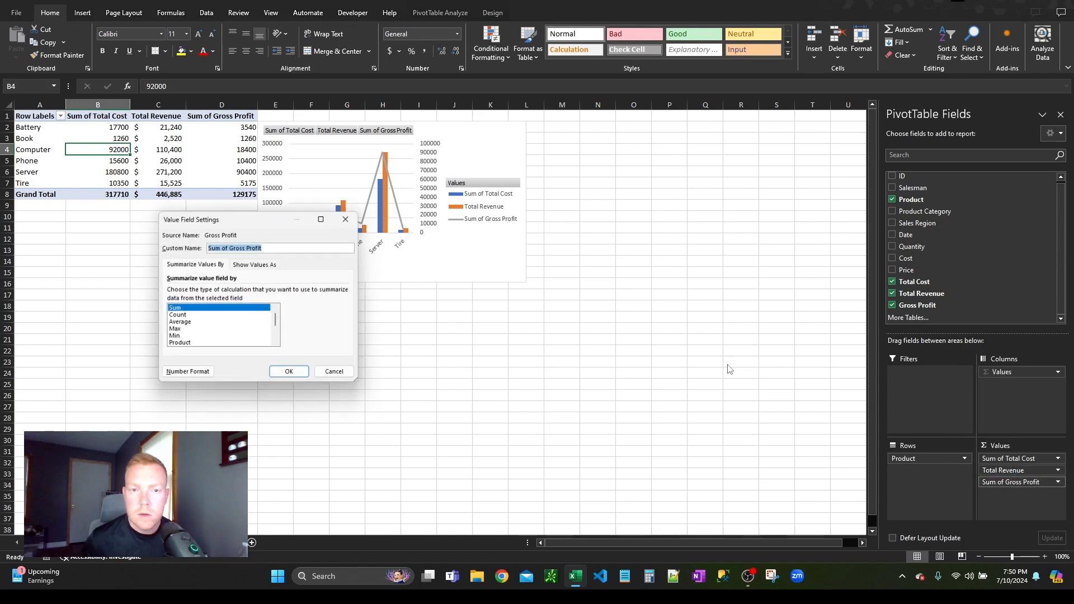
left_click(190, 375)
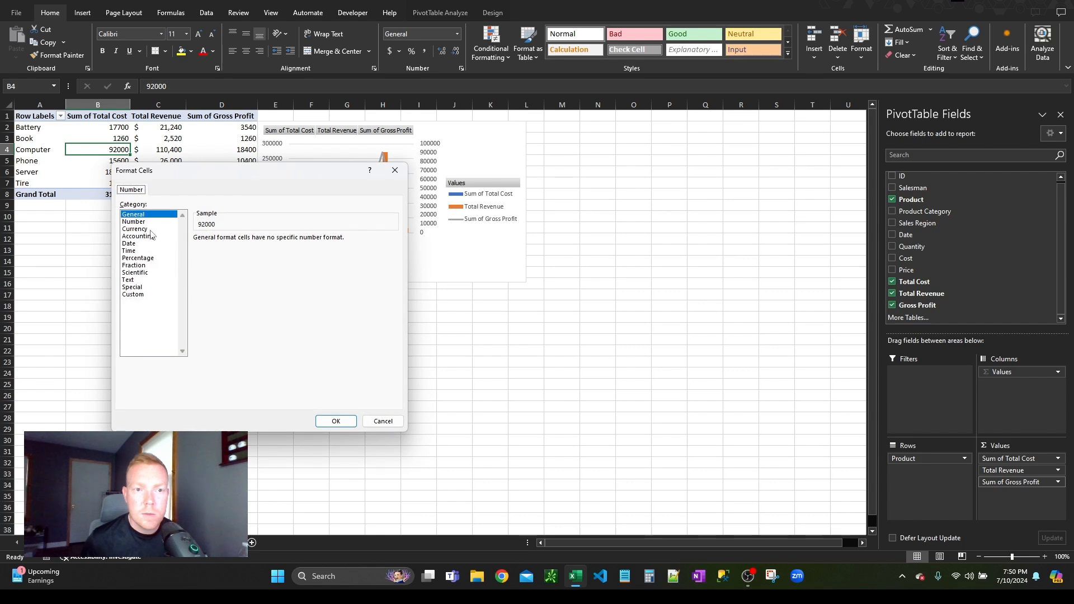
left_click(152, 243)
left_click(163, 236)
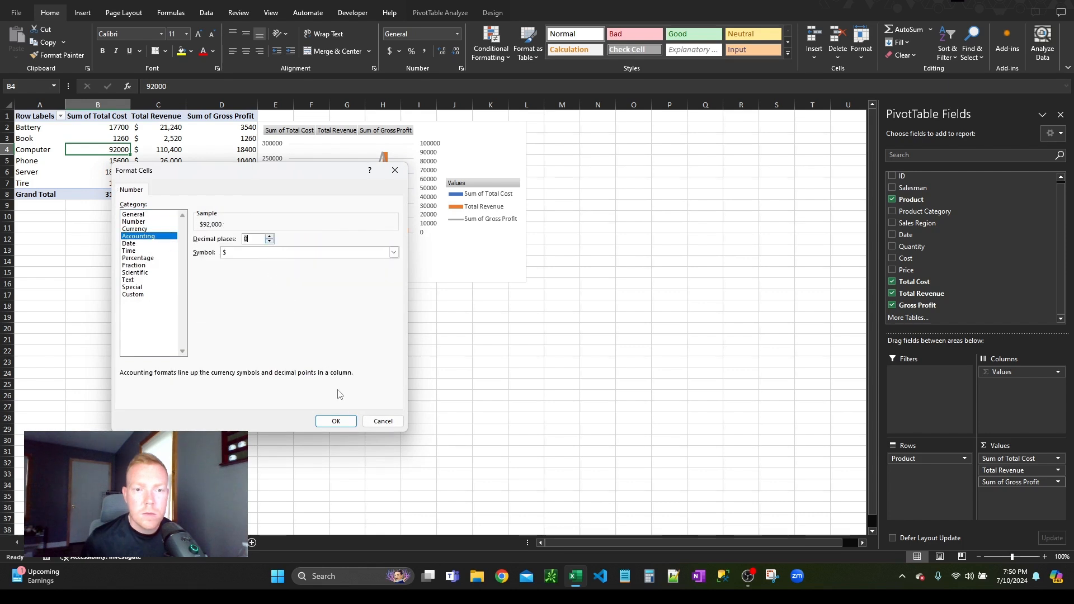
left_click(336, 421)
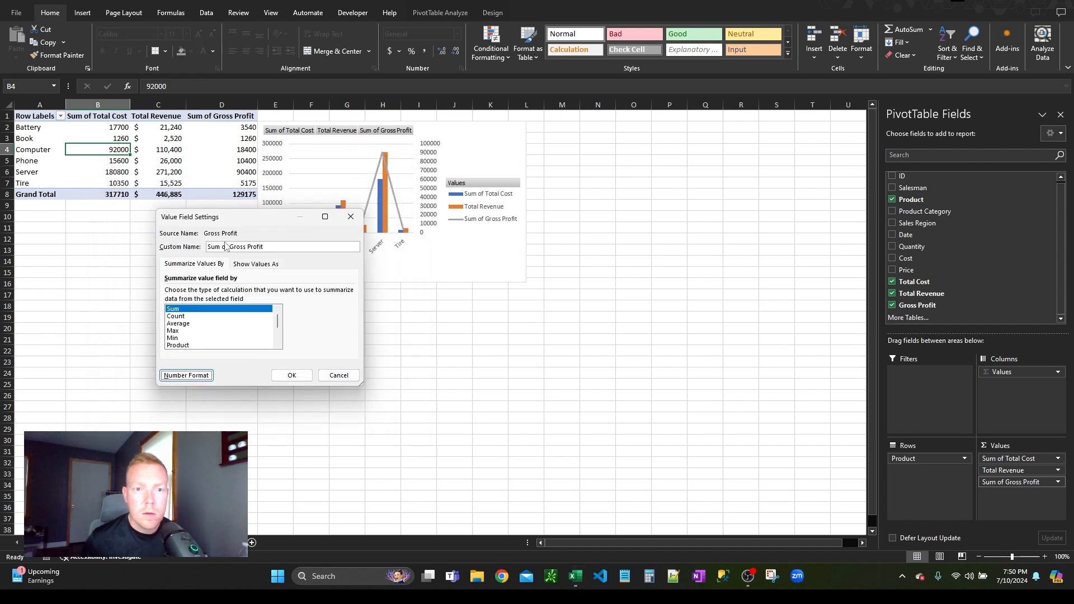
Step: Remove "Sum of" from the gross profit field's custom name, leaving "Gross Profit", and apply the field settings
left_click(229, 247)
key("ctrl+shift+Left")
key("ctrl+shift+Left")
key("BackSpace")
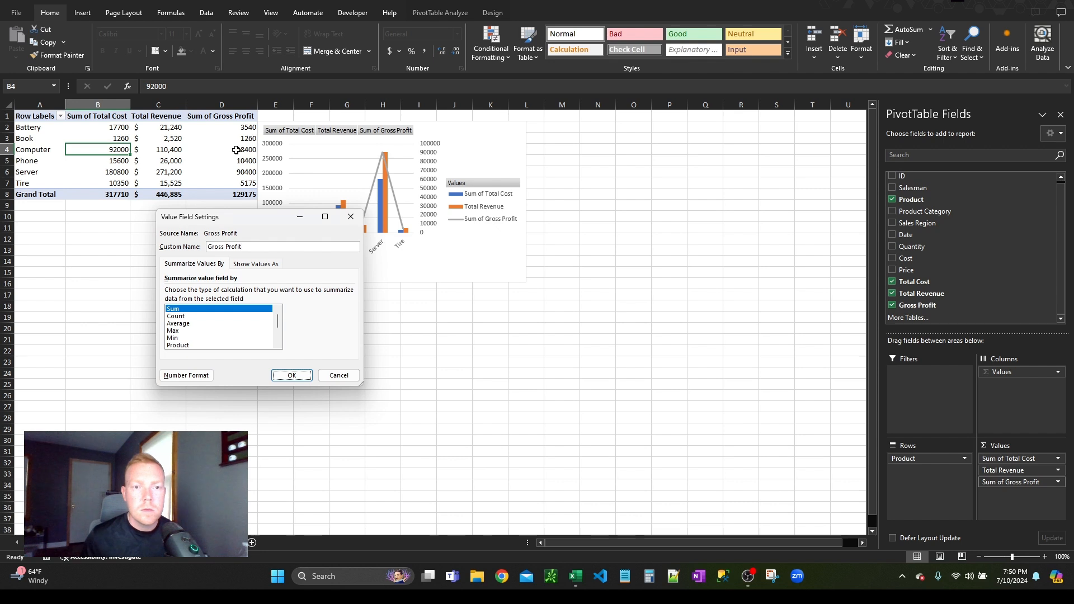
key("Return")
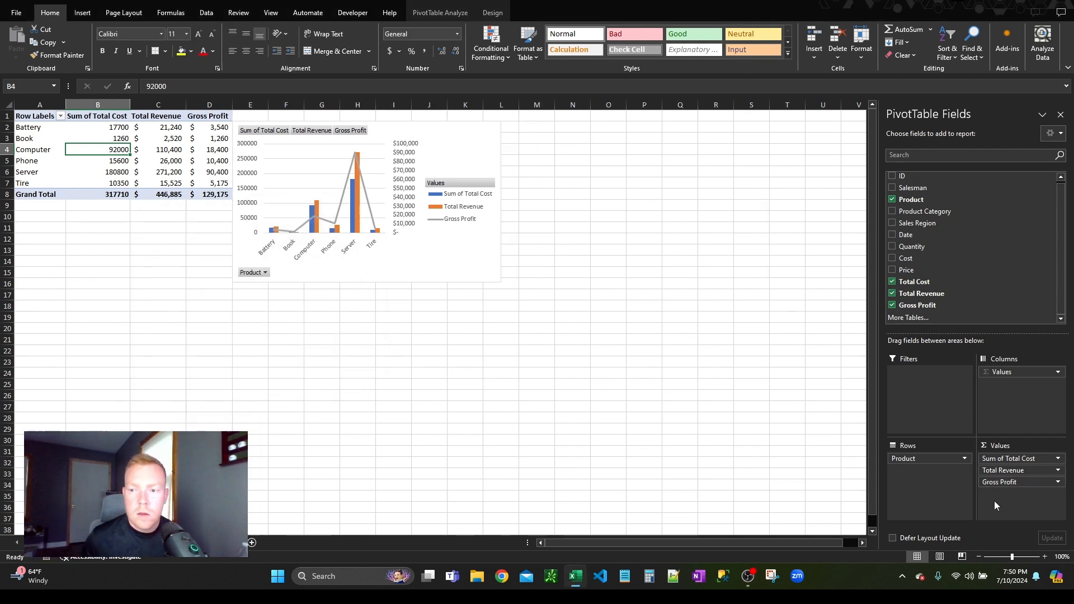
Step: In the value field settings of Sum of Total Cost, set the custom name to "Total Cost" followed by a space
left_click(1058, 458)
left_click(1031, 447)
key("Home")
key("ctrl+shift+Right")
key("ctrl+shift+Right")
key("BackSpace")
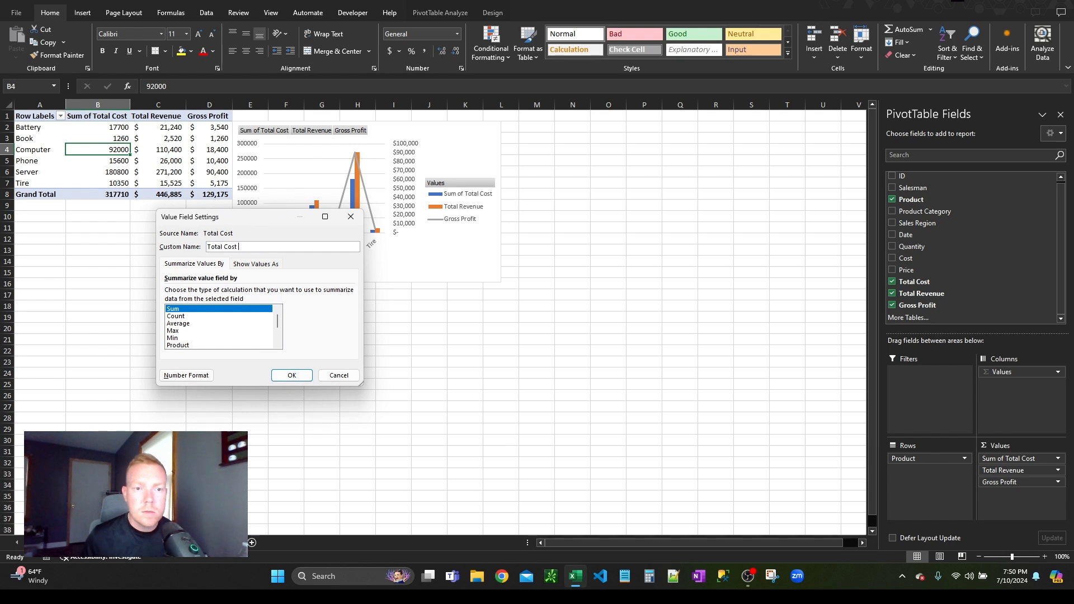
Step: Format the Total Cost value field as Accounting with the $ symbol and 0 decimal places, and apply the field settings
left_click(186, 375)
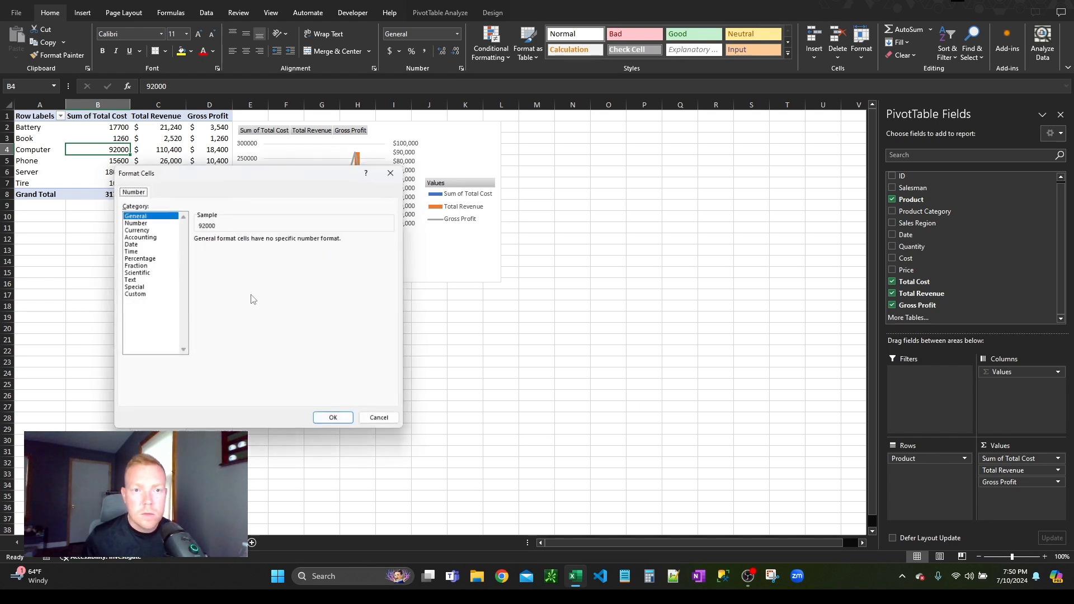
left_click(129, 244)
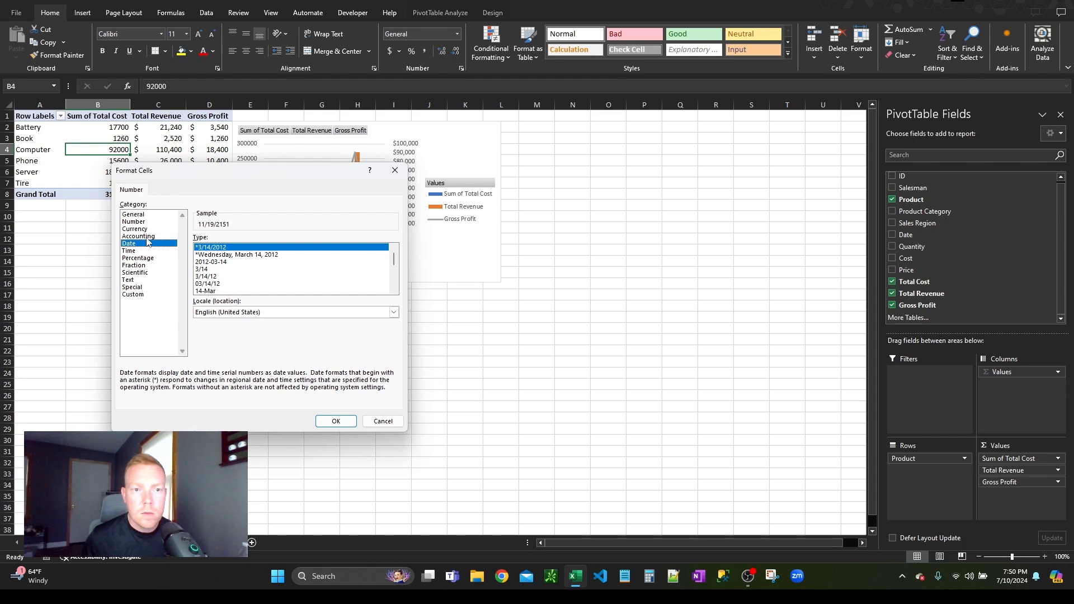
left_click(147, 237)
left_click(269, 242)
left_click(269, 241)
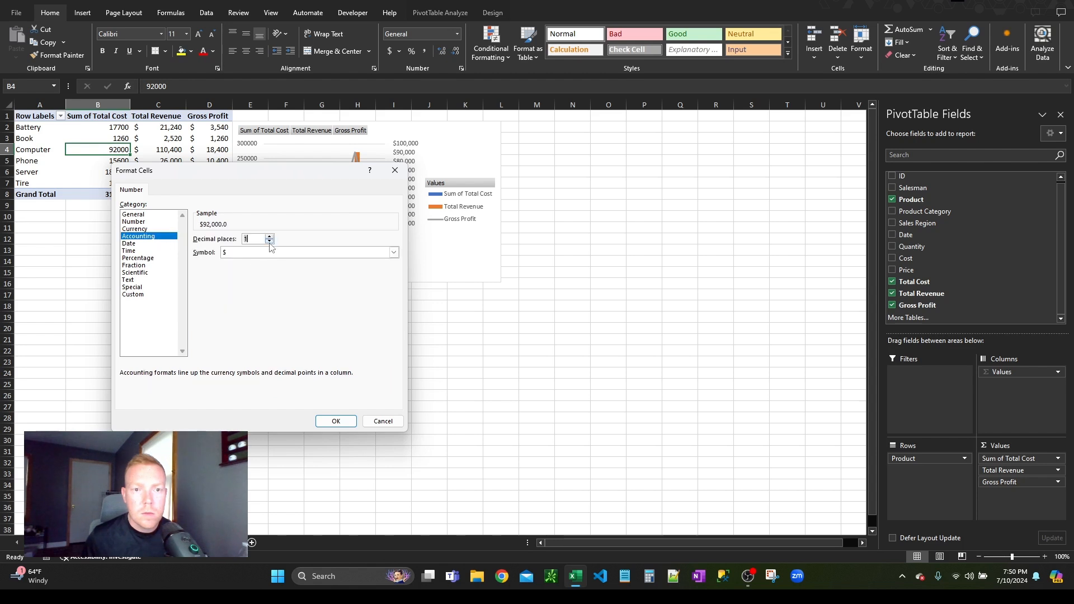
left_click(336, 421)
left_click(296, 380)
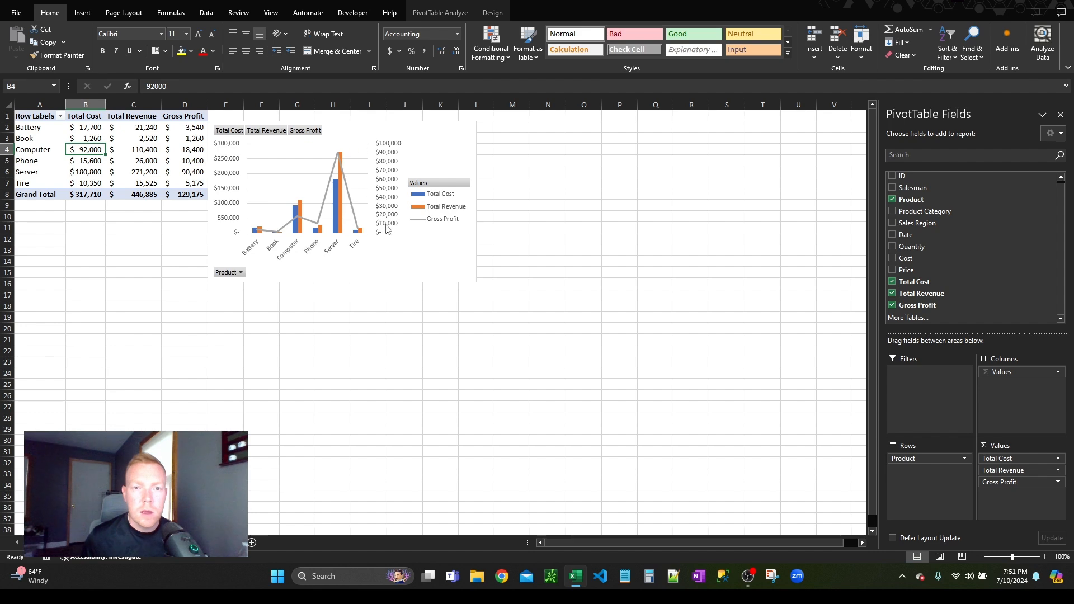
Step: Go back to the sales table on Sheet1 and insert a third PivotChart from Table1 on a new worksheet
left_click(259, 440)
left_click(221, 542)
left_click(373, 227)
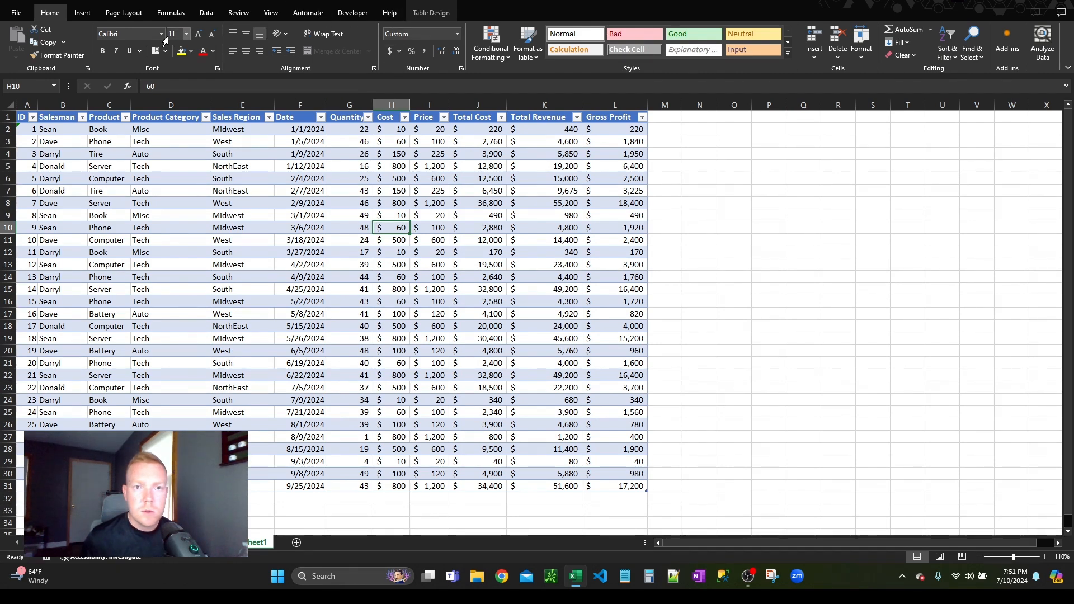
left_click(82, 12)
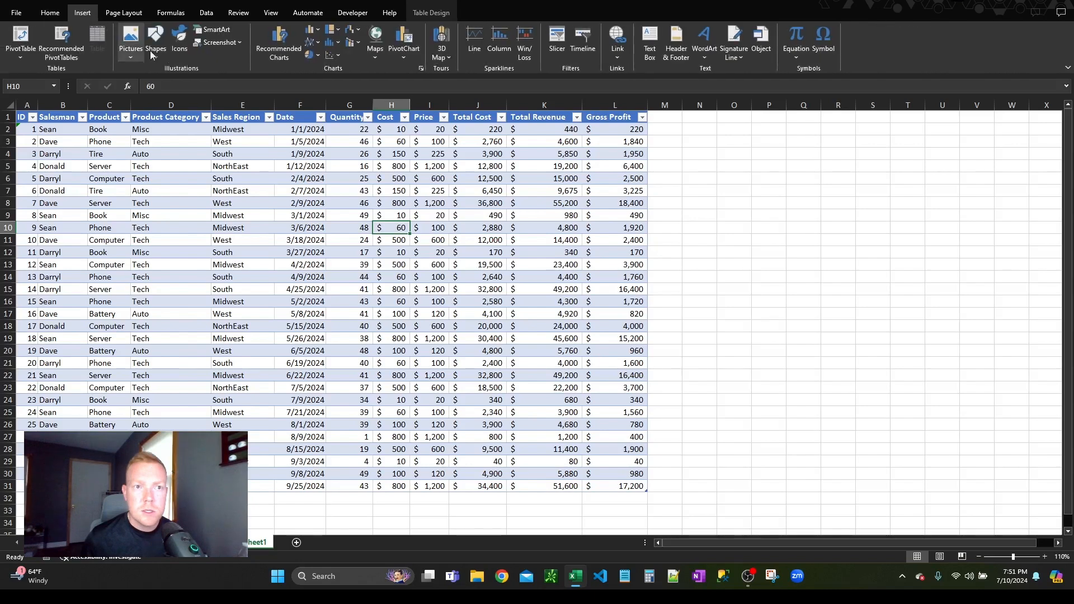
left_click(402, 52)
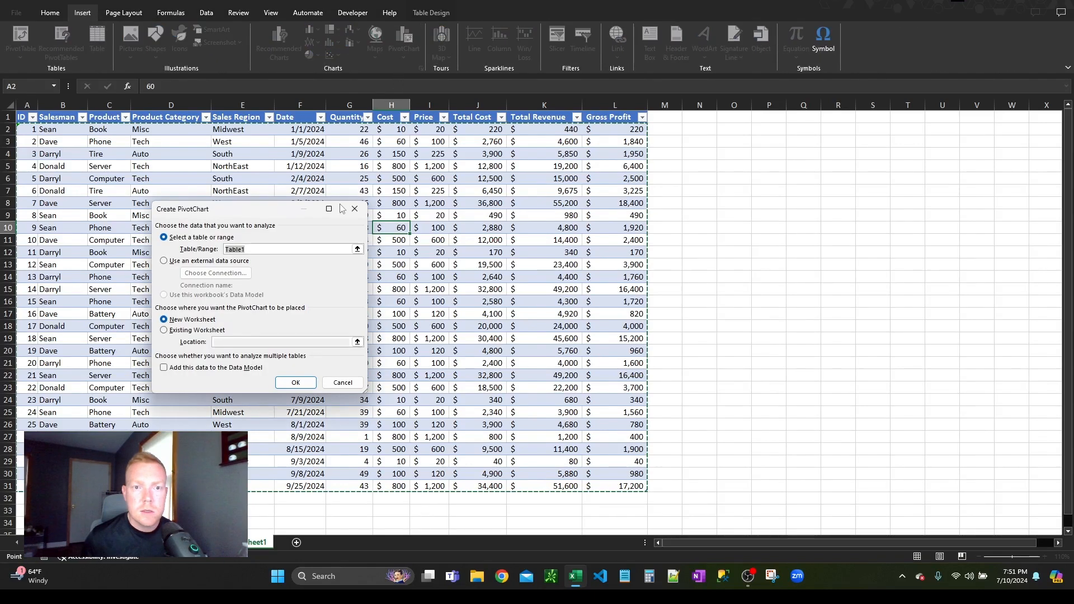
left_click(300, 382)
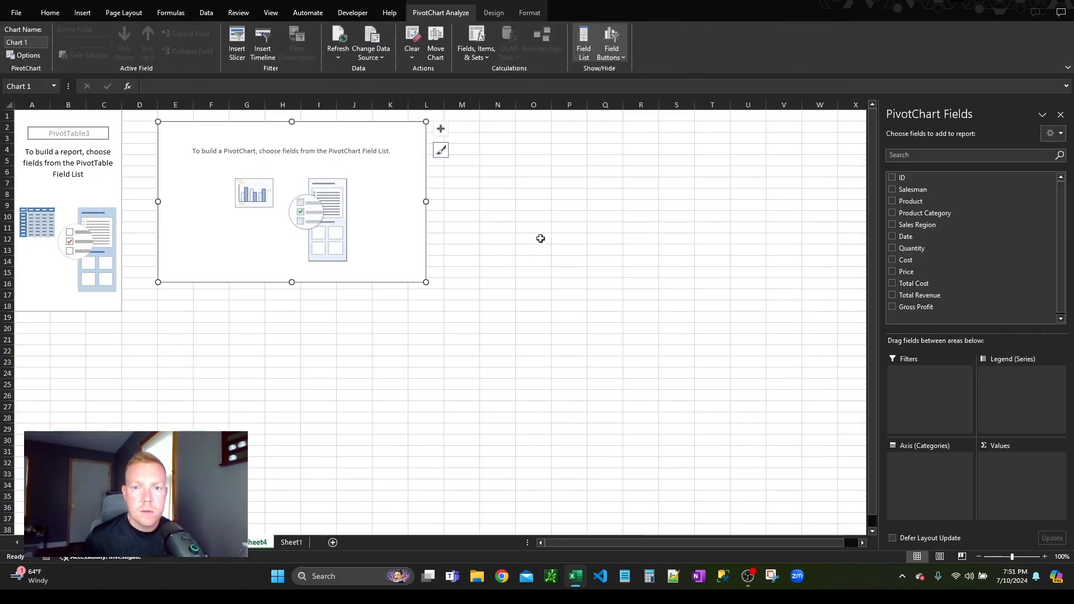
Step: Use Date as the axis category and Total Revenue as the value, custom-named "Total Revenue" followed by a space
left_click_drag(908, 237, 937, 469)
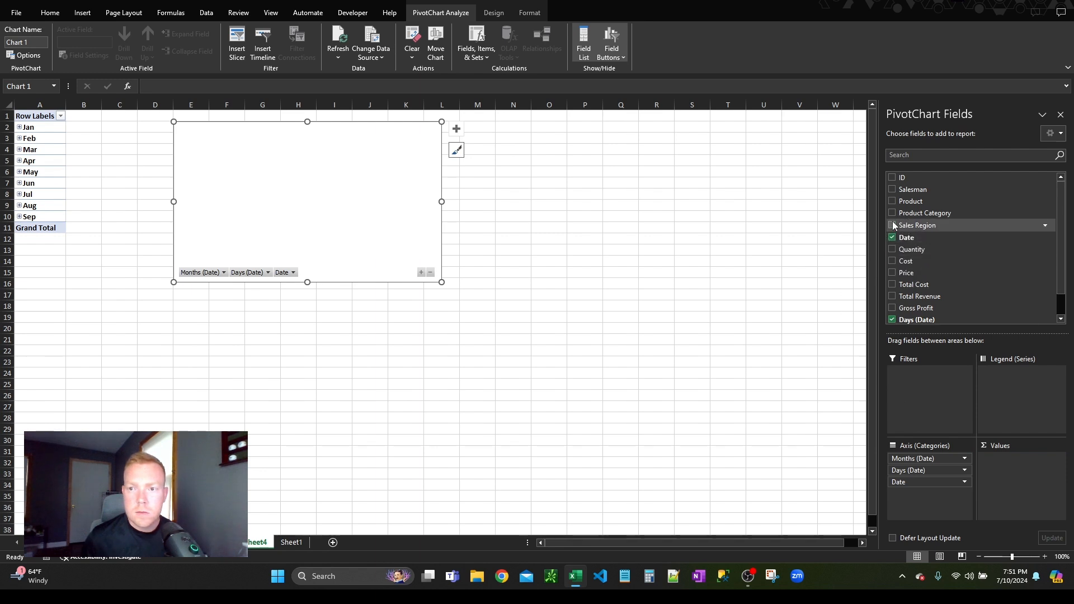
left_click(892, 296)
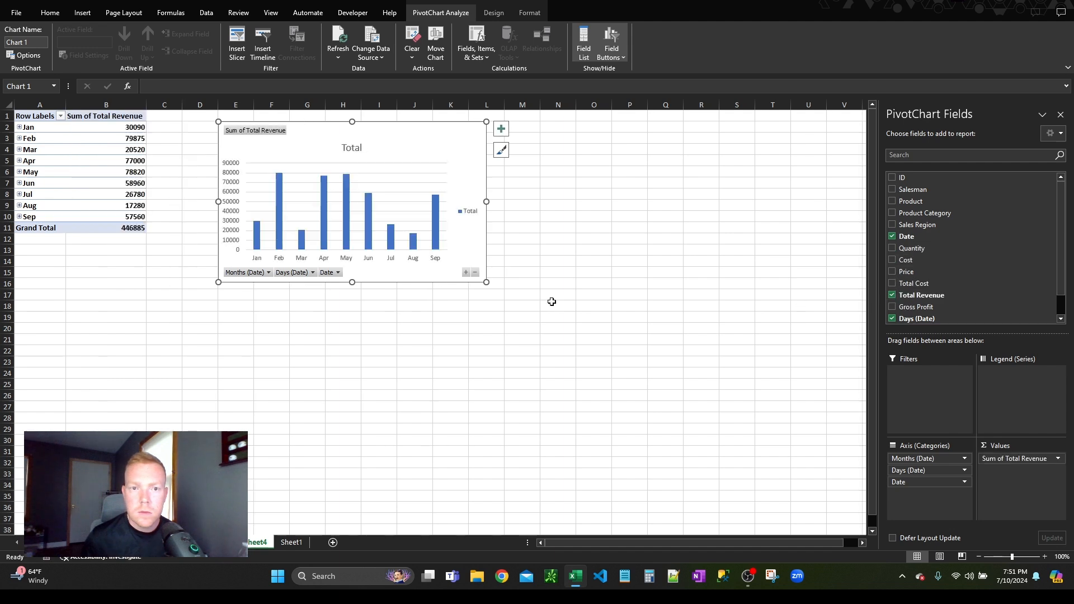
left_click(1017, 458)
left_click(1017, 443)
type("Total Revenue")
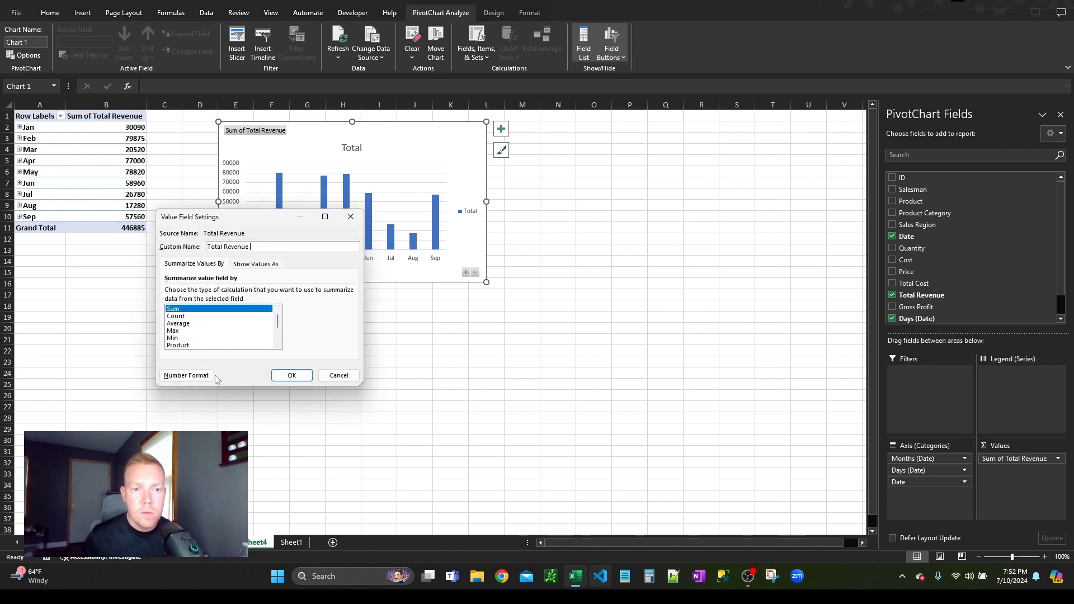
Step: Format the date chart's Total Revenue field as Accounting with $ and 0 decimal places, and apply the field settings
left_click(186, 376)
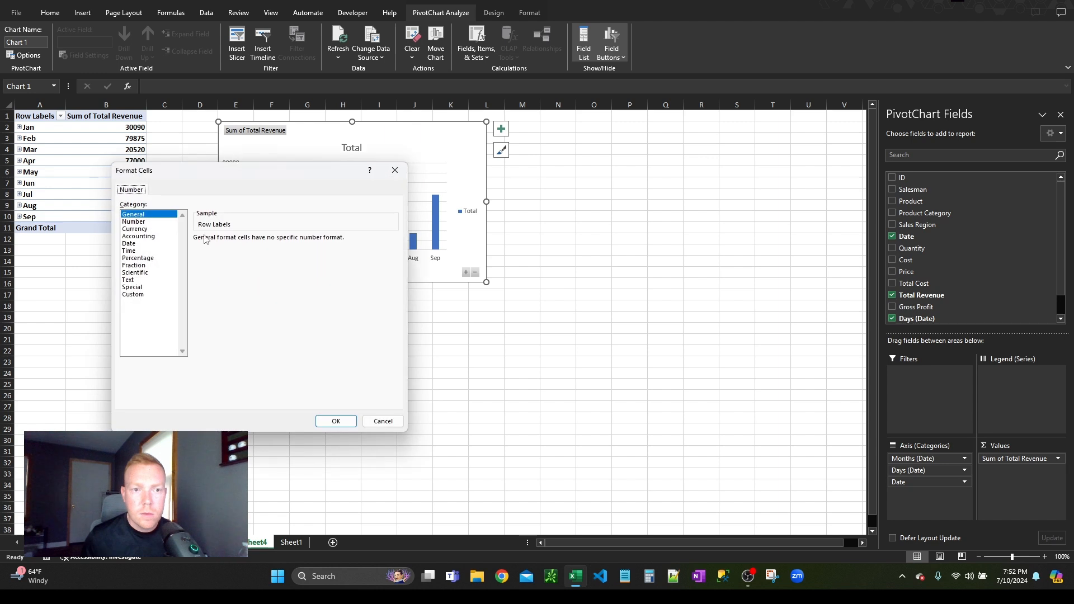
left_click(156, 236)
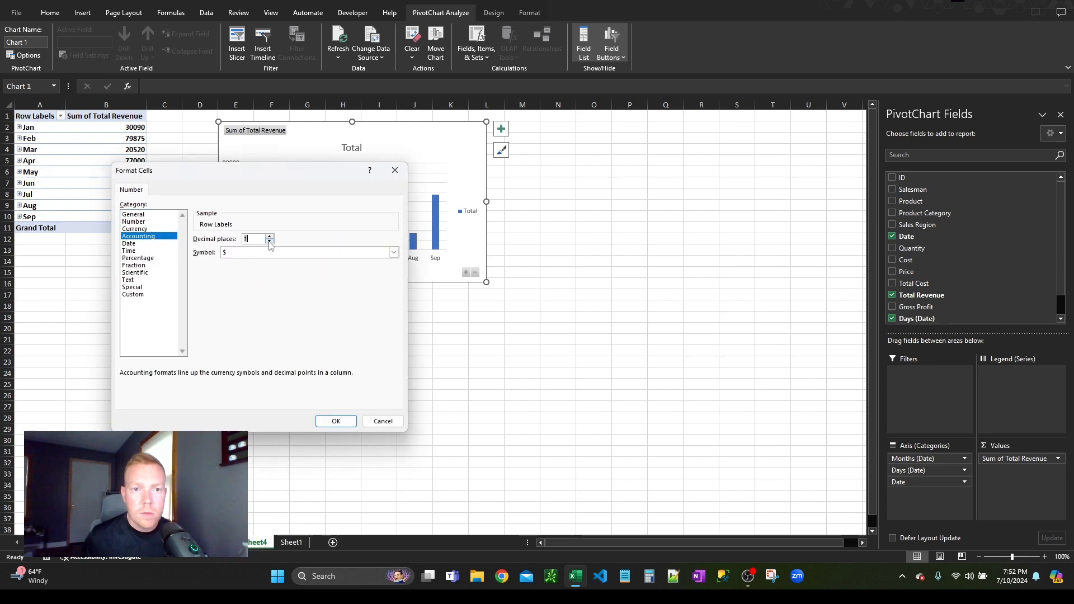
left_click(335, 422)
left_click(292, 375)
left_click(340, 348)
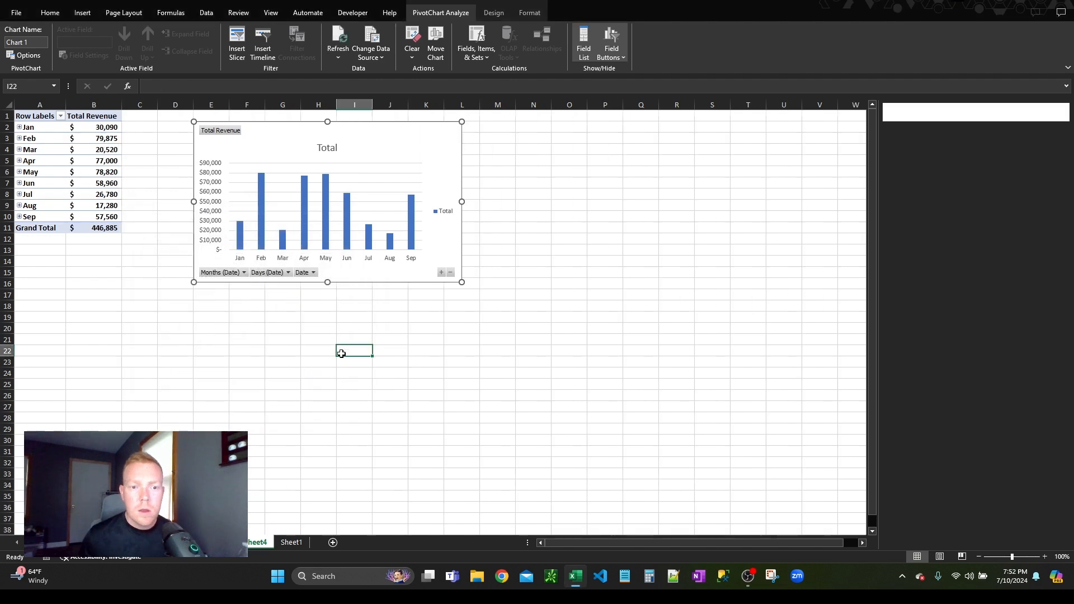
Step: Rename the worksheet holding the monthly revenue PivotChart as "Sales by Date"
double_click(260, 541)
type("Sales by ")
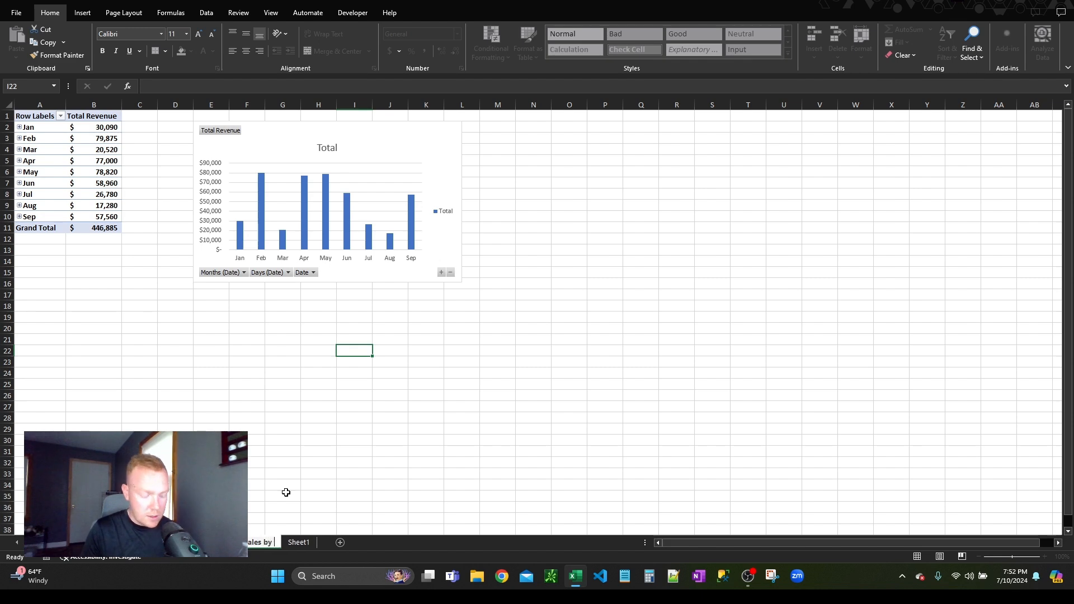
type("Date")
key("Return")
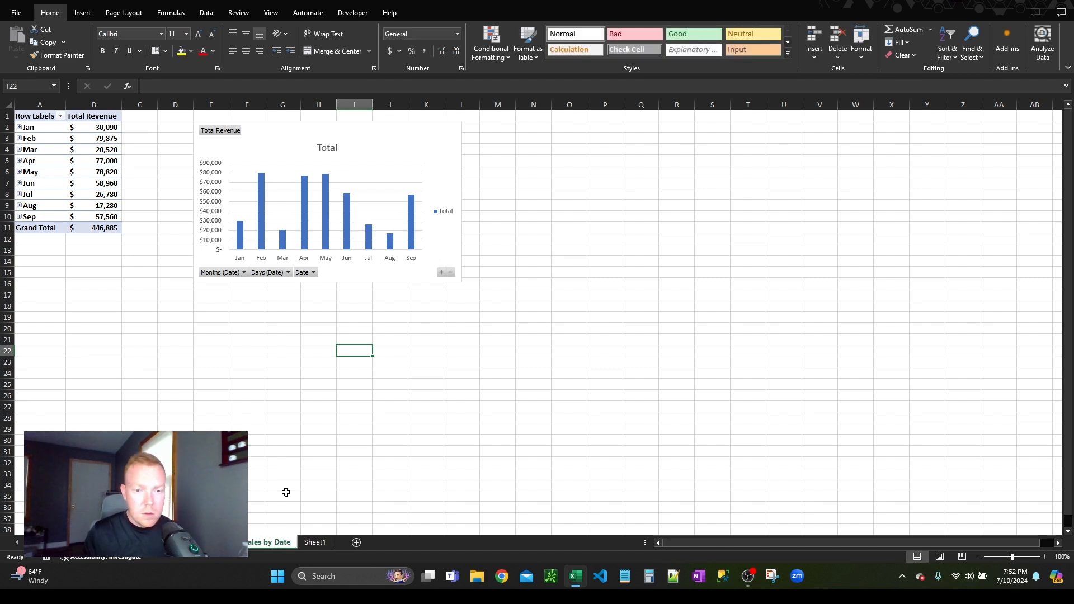
left_click(267, 375)
key("ctrl+Page_Up")
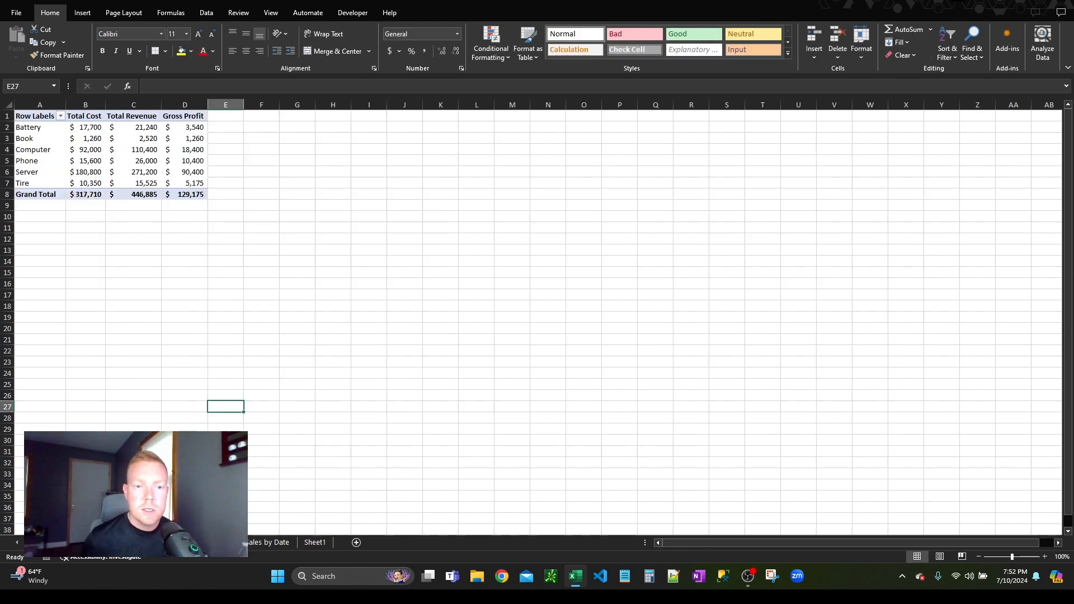
key("ctrl+Page_Up")
key("ctrl+Page_Down")
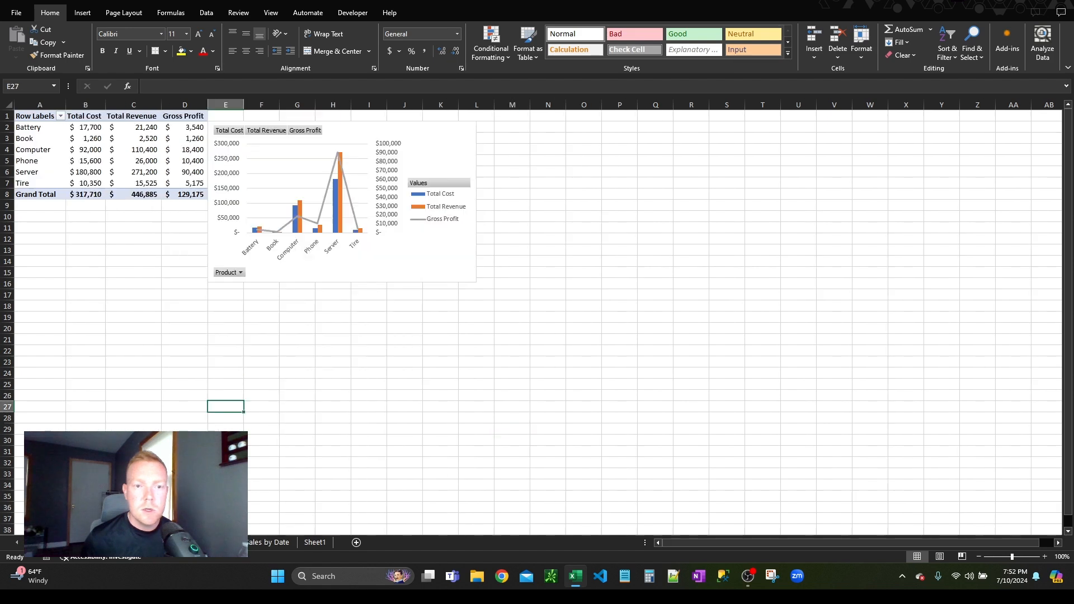
left_click(267, 544)
Step: Rename the sales table's worksheet, Sheet1, as "Detail Data"
left_click(316, 547)
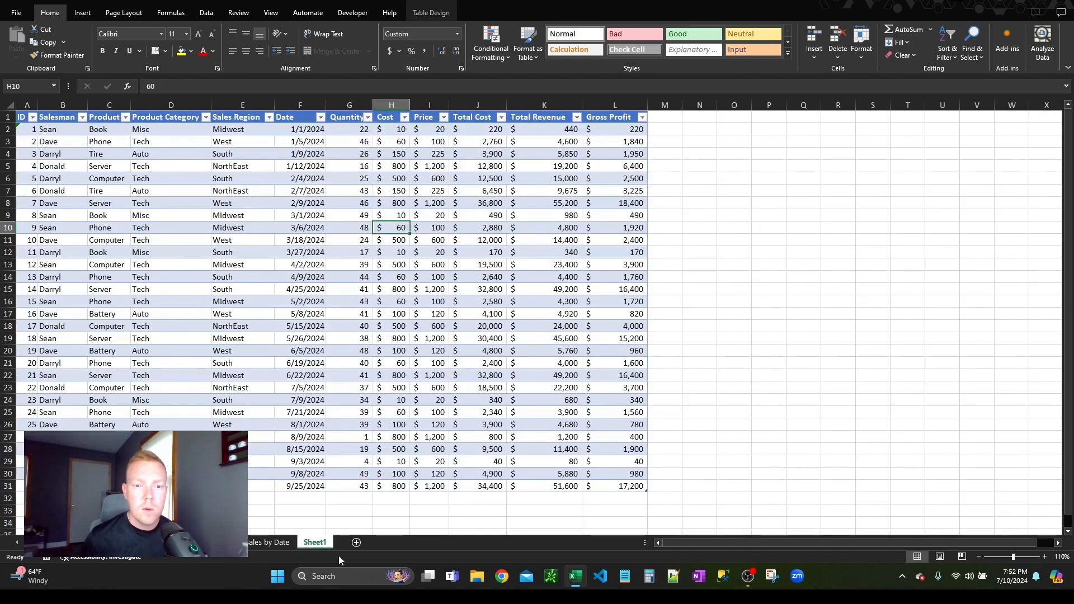
double_click(319, 549)
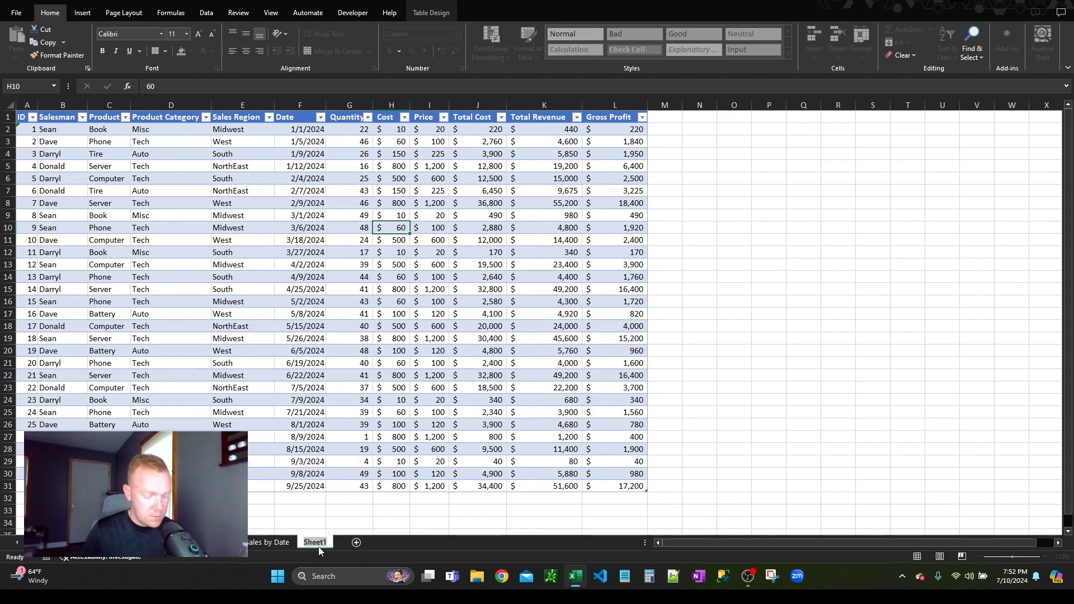
type("Detail Data")
key("Return")
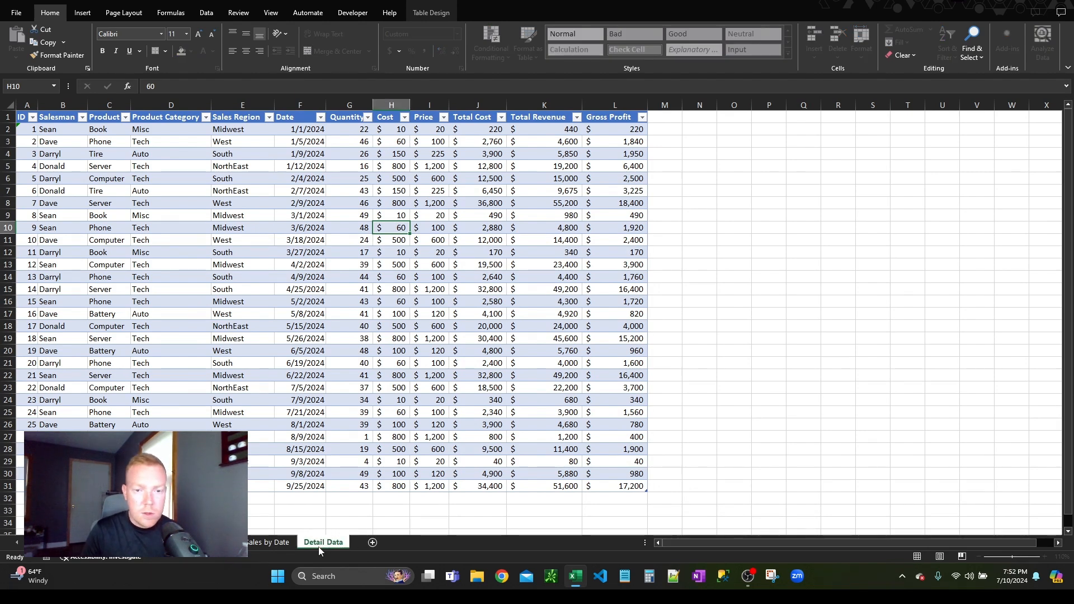
Step: Add a new worksheet ahead of all the other sheets and name it "Dashboard"
left_click(394, 542)
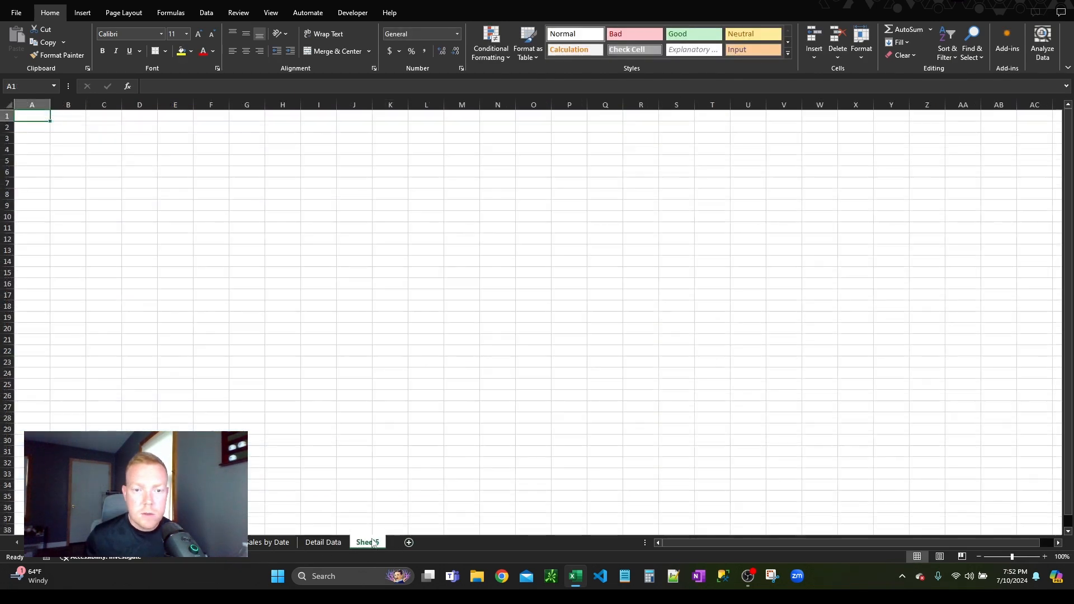
left_click_drag(367, 542, 34, 542)
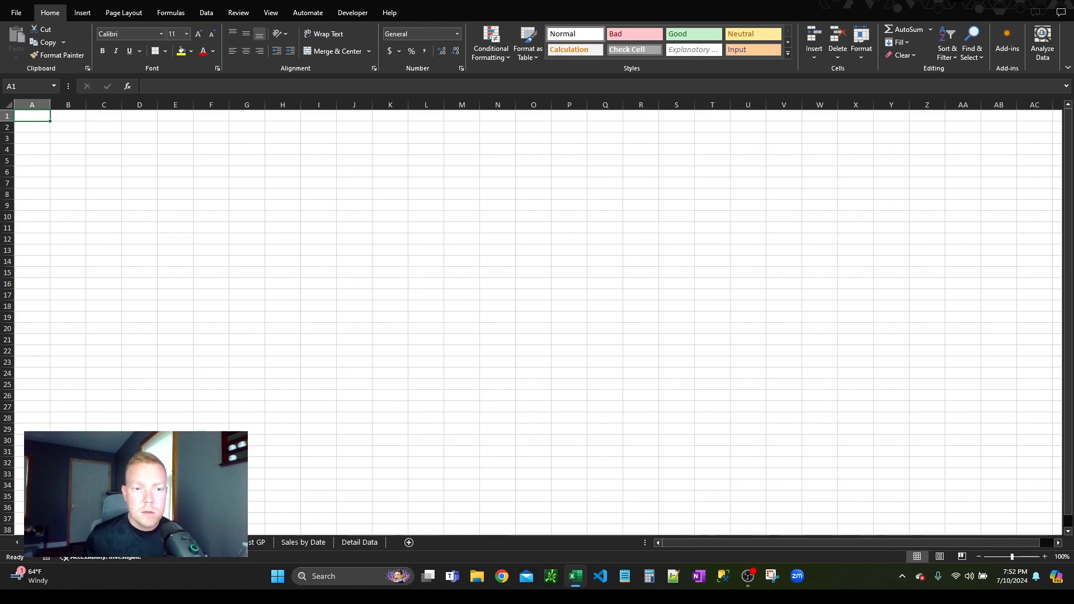
double_click(60, 542)
type("Dashboar")
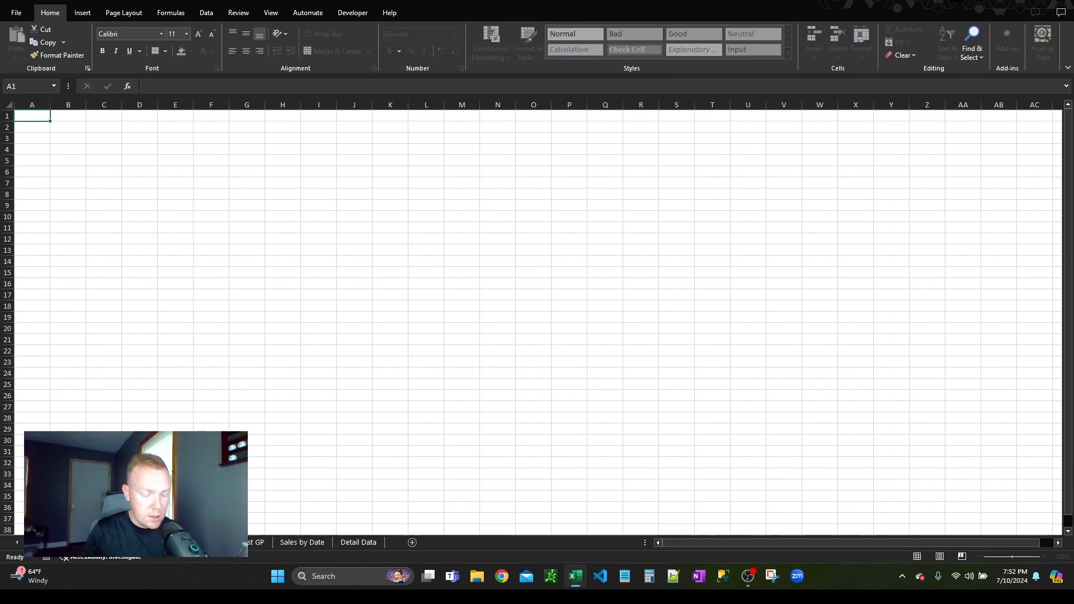
key("BackSpace")
key("BackSpace")
key("BackSpace")
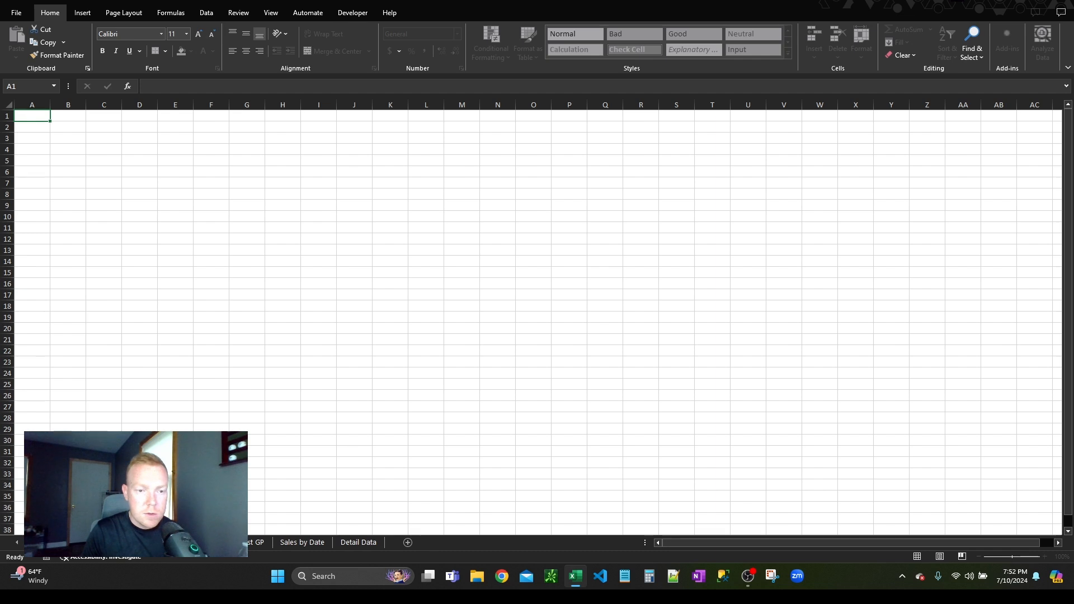
type("oard")
left_click(172, 229)
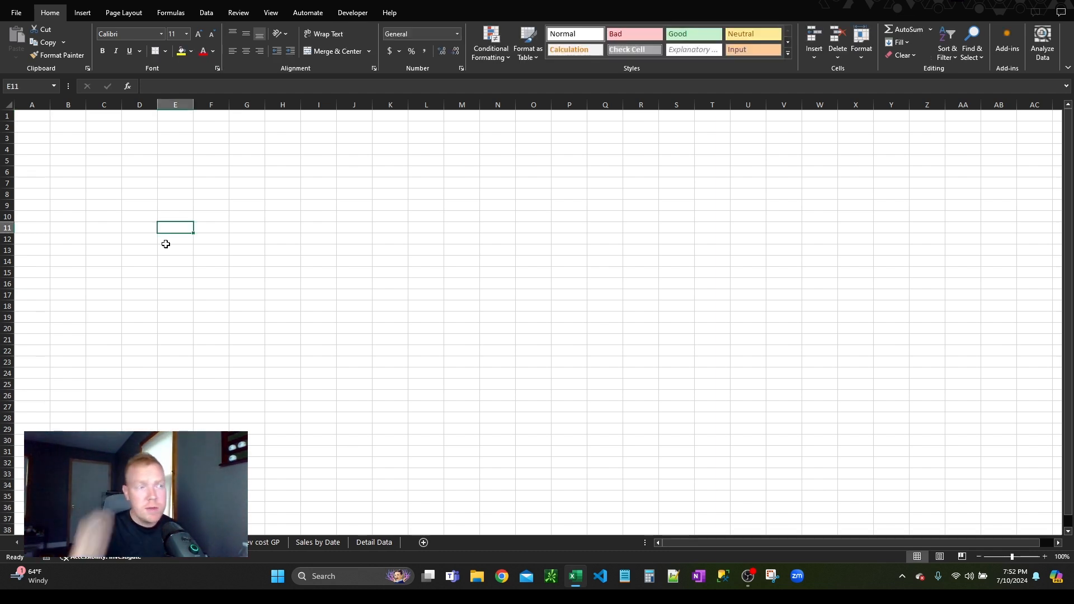
left_click(327, 293)
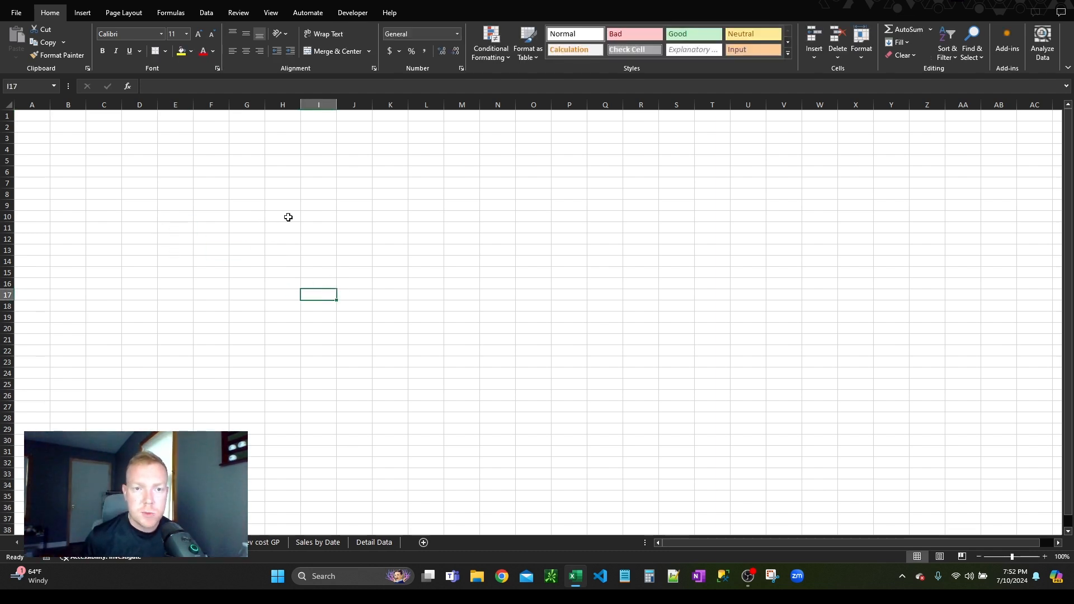
left_click(316, 197)
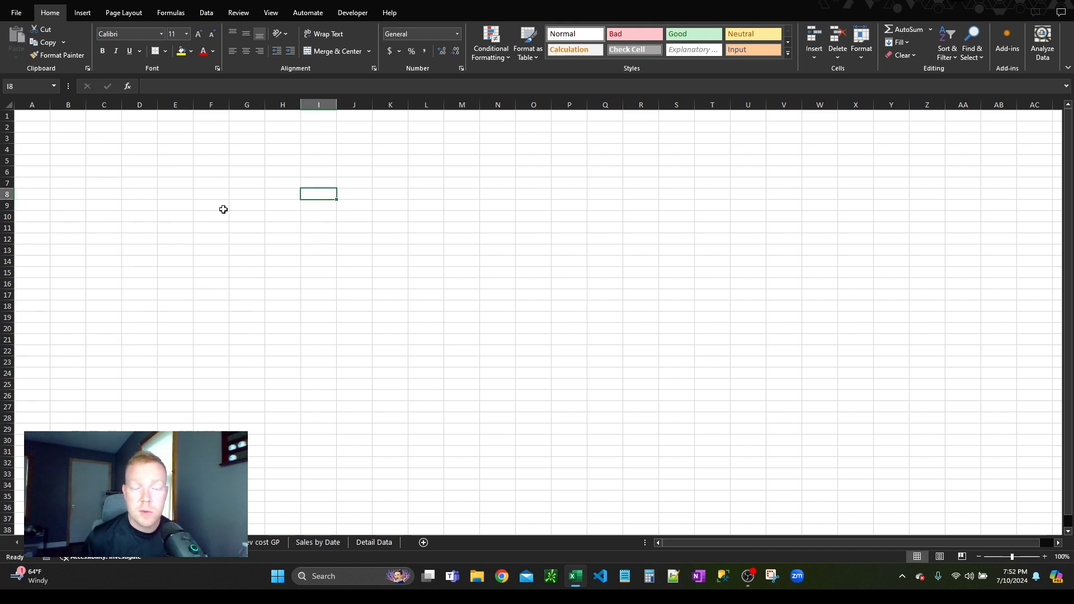
left_click(234, 238)
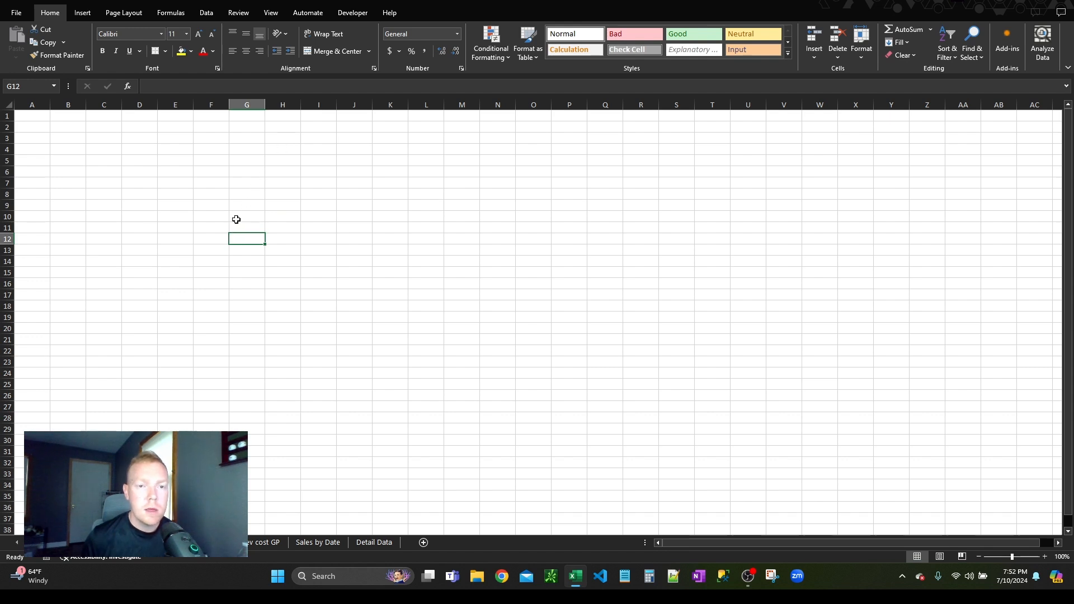
left_click(191, 218)
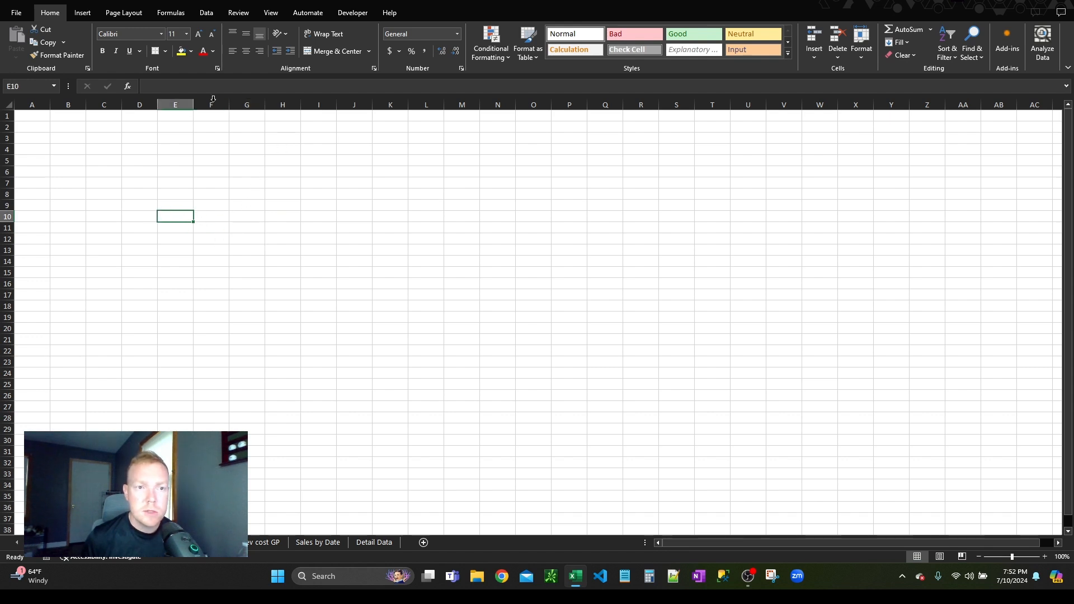
Step: Fill the entire Dashboard sheet with the darkest gray shade of the white theme color
left_click(9, 104)
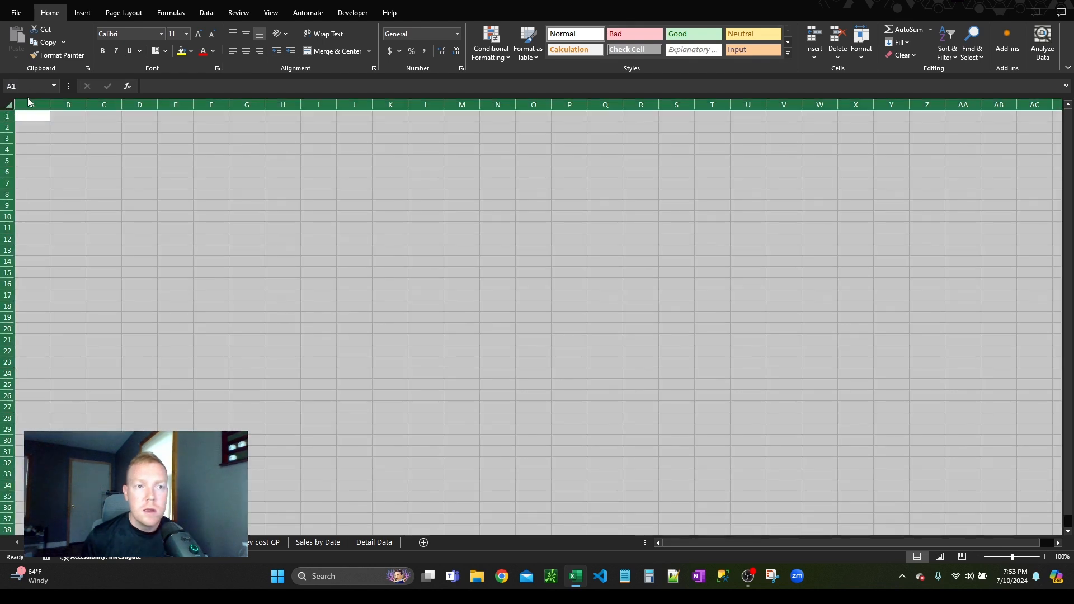
left_click(206, 15)
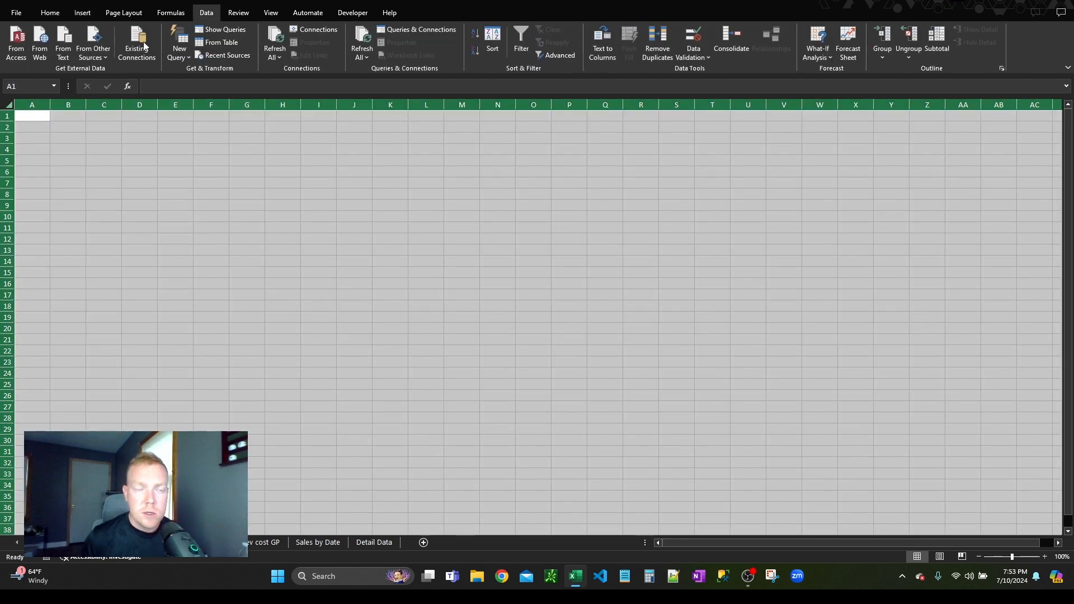
left_click(51, 14)
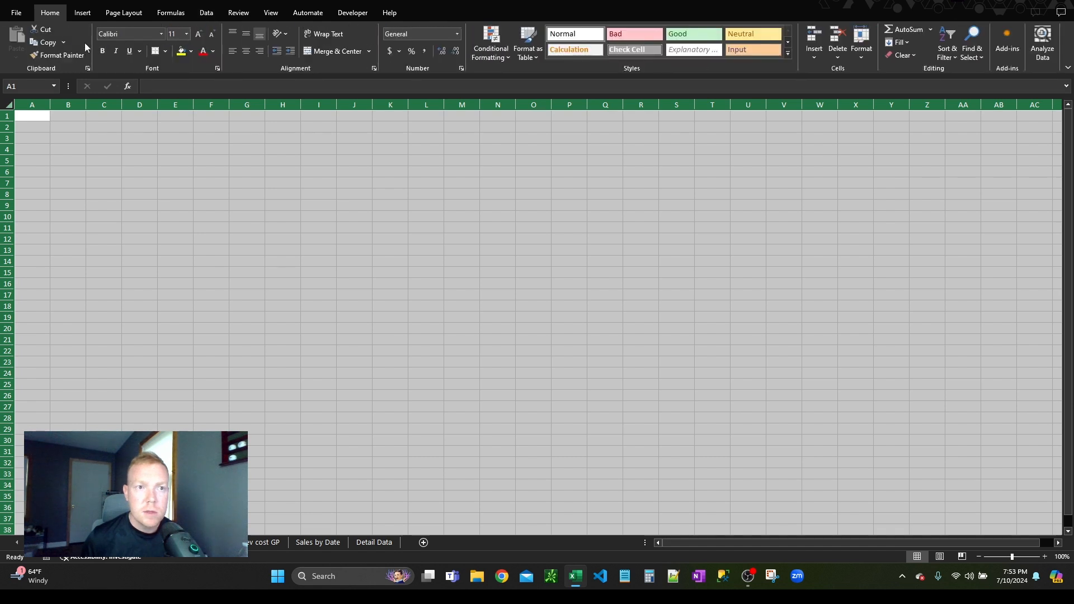
left_click(191, 51)
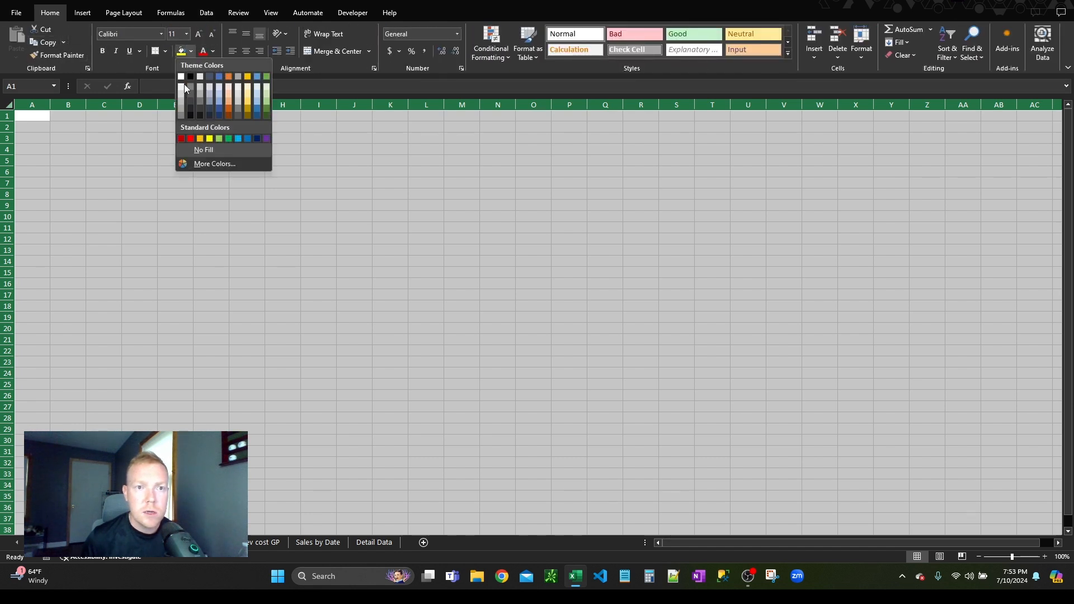
left_click(183, 117)
left_click(200, 193)
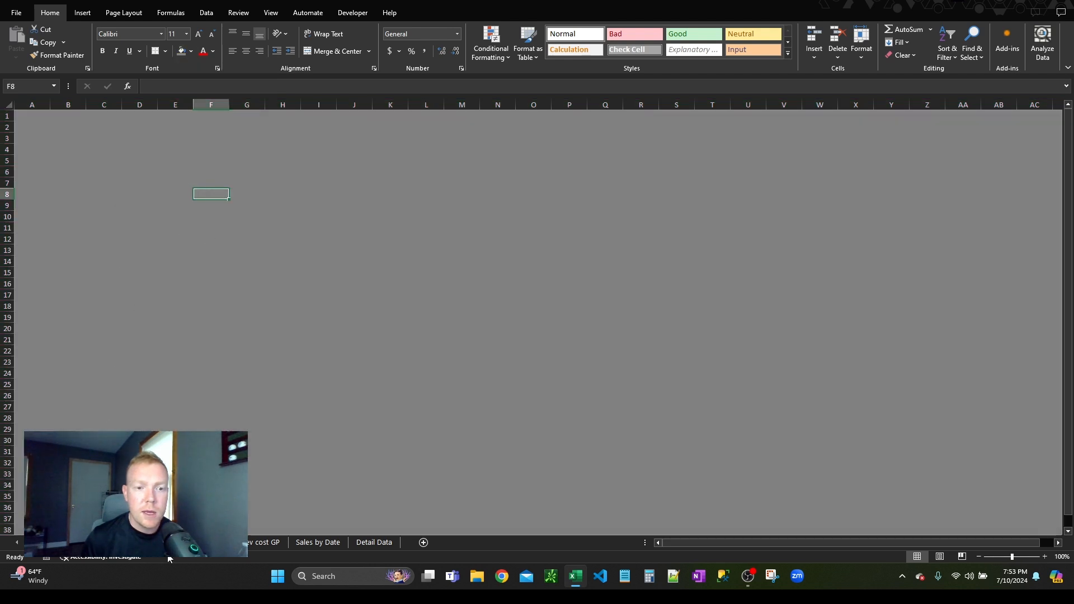
Step: Move the PivotChart of total revenue by salesman and product from its own sheet onto the Dashboard sheet
key("ctrl+z")
left_click(229, 238)
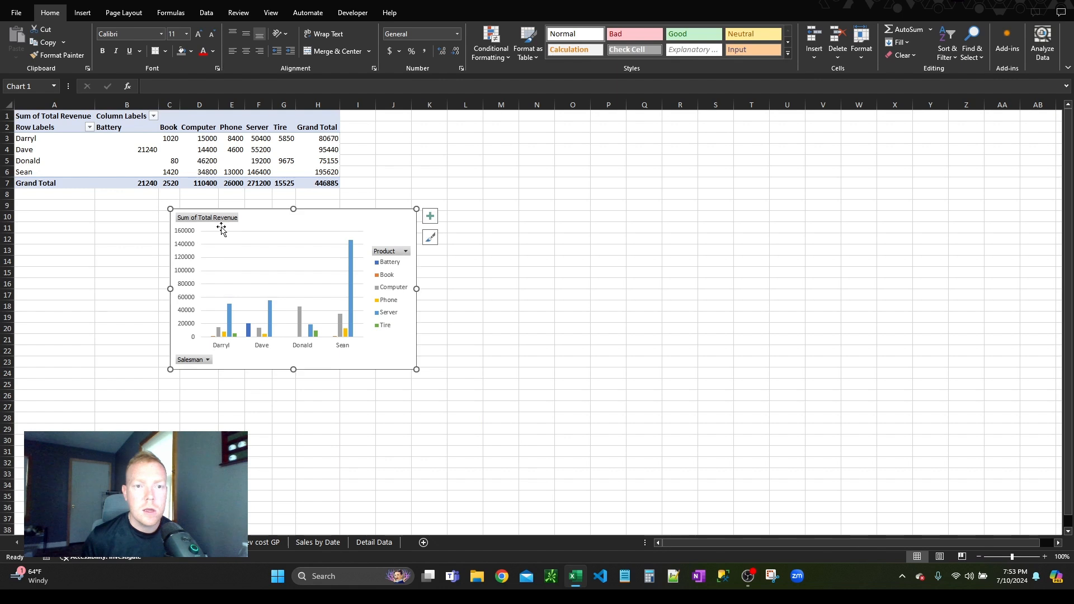
key("ctrl+c")
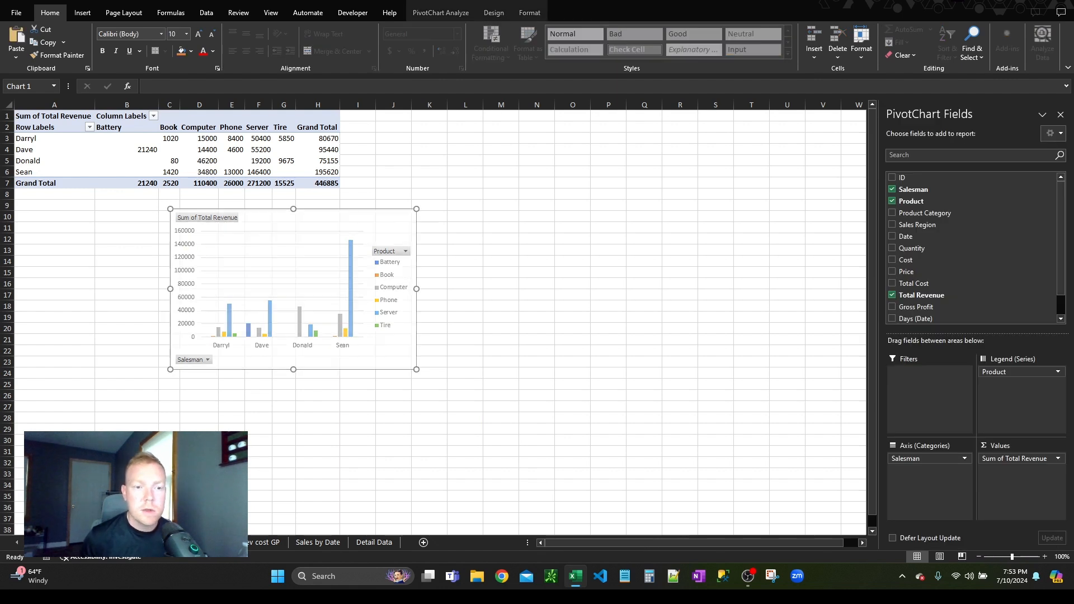
left_click(62, 543)
left_click(48, 130)
key("ctrl+v")
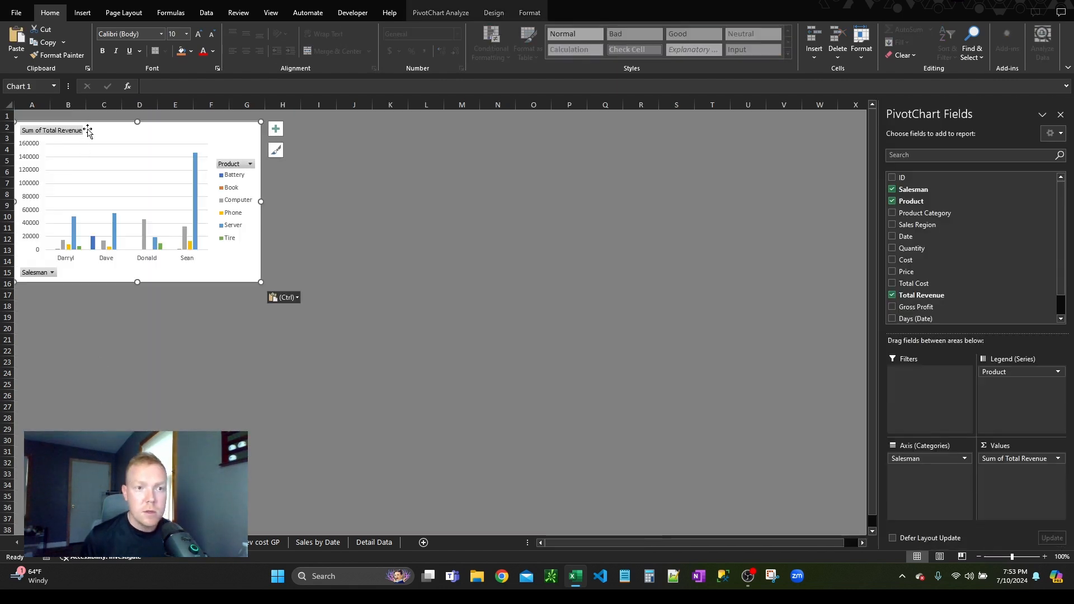
Step: Reposition and enlarge the salesman revenue chart so it spans about B4 to J23 on the Dashboard
left_click_drag(89, 123, 127, 150)
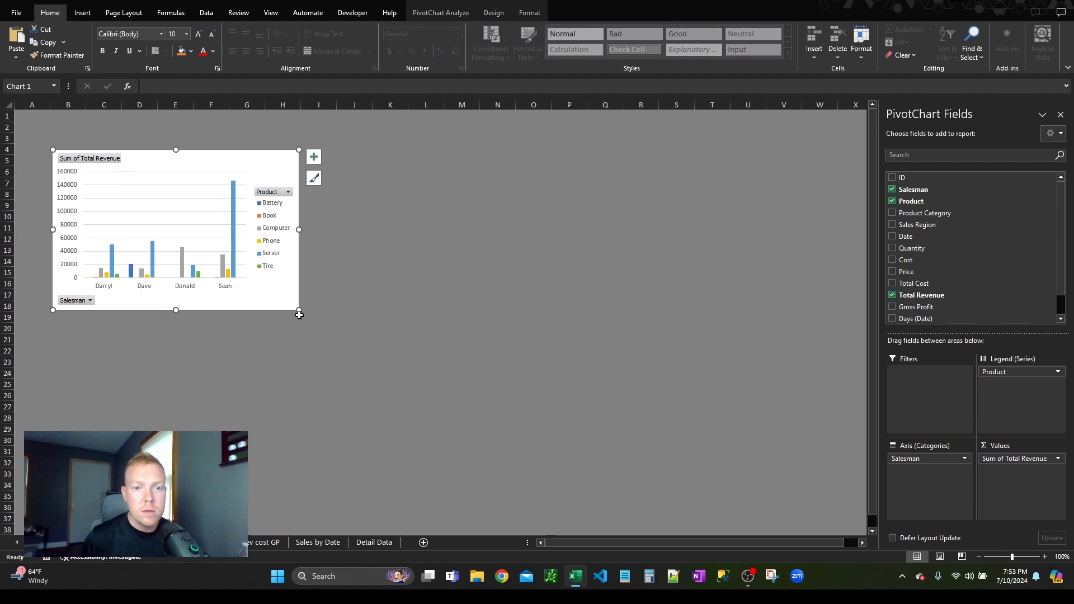
left_click_drag(297, 305, 351, 361)
left_click(298, 453)
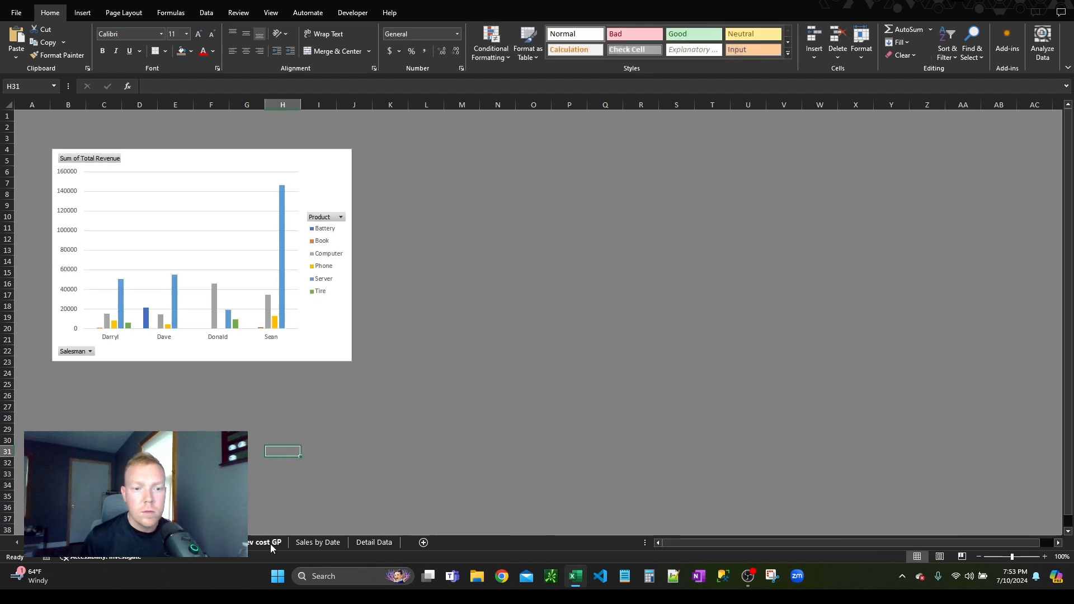
Step: Move the product cost, revenue and gross profit PivotChart onto the Dashboard at K4, beside the salesman chart, and enlarge it to about S23
left_click(268, 542)
left_click(275, 258)
left_click(359, 130)
left_click(491, 129)
left_click(226, 407)
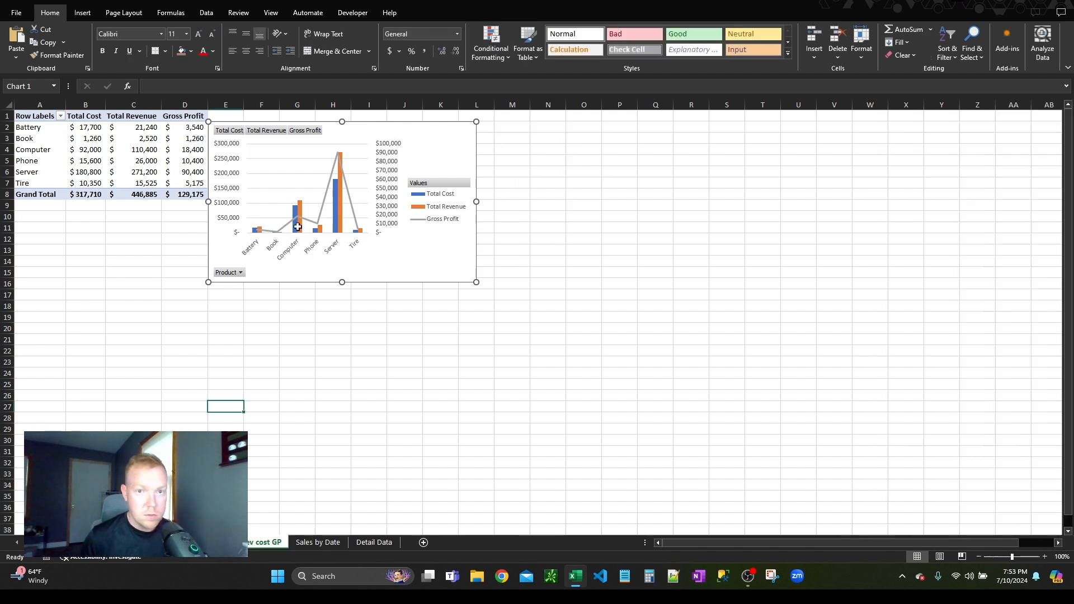
key("Delete")
left_click(59, 543)
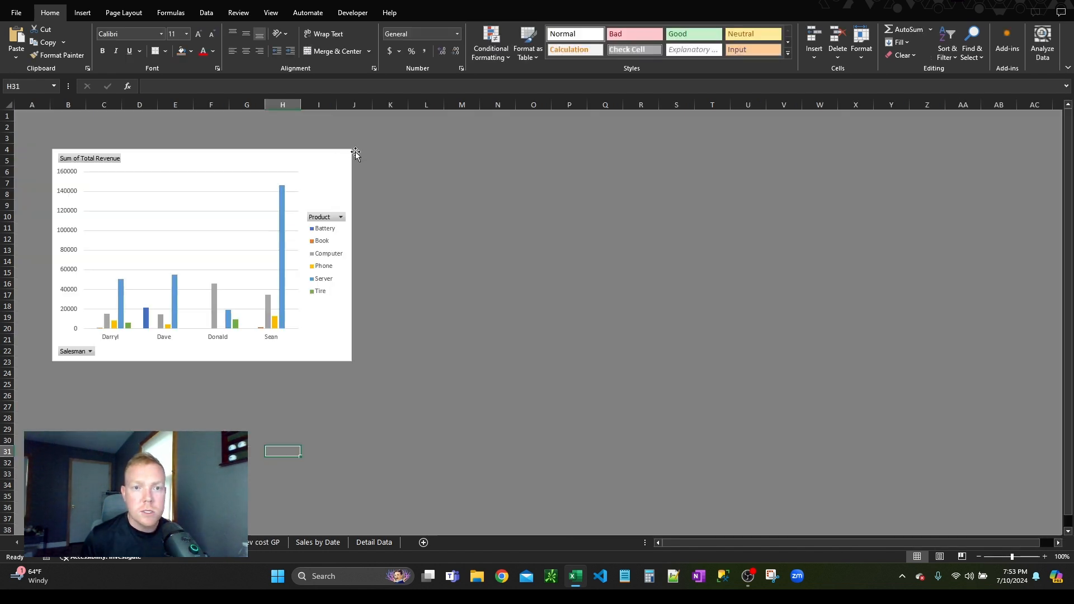
left_click(407, 146)
key("ctrl+v")
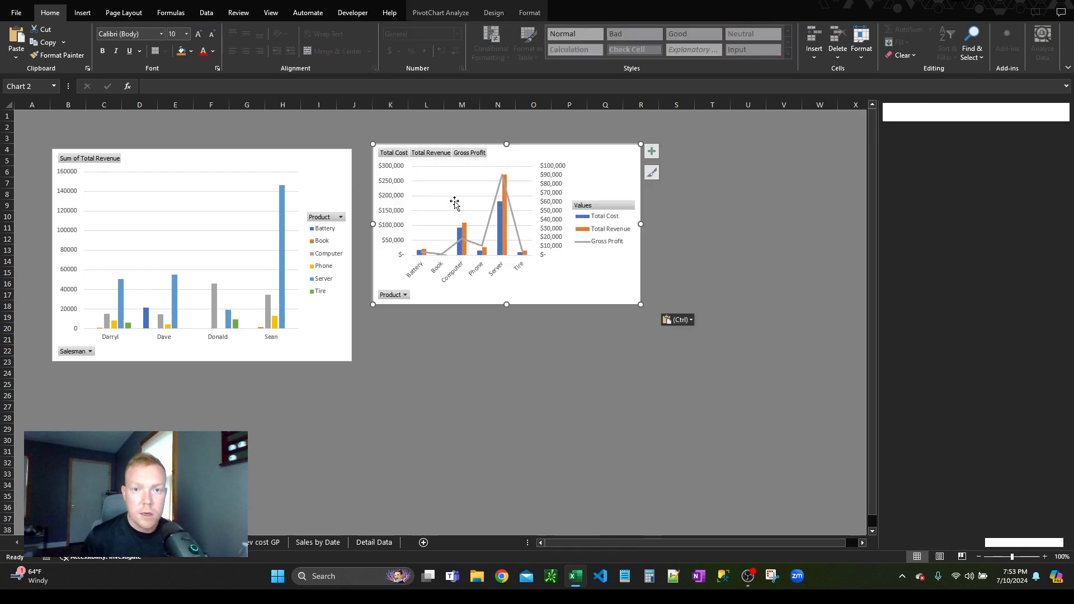
left_click_drag(641, 304, 684, 362)
left_click(387, 413)
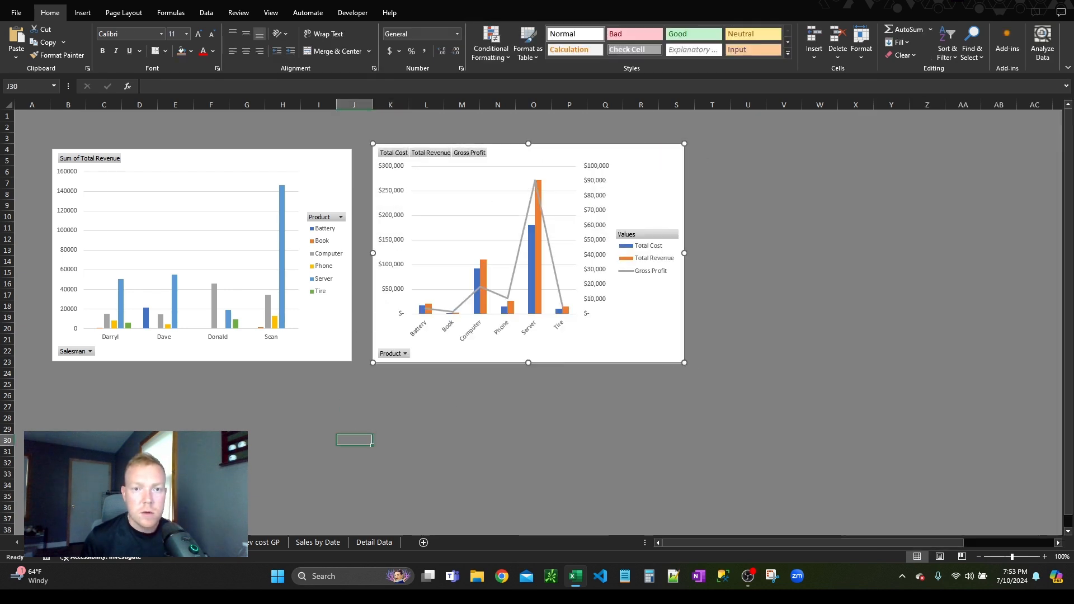
Step: Move the monthly Total Revenue PivotChart from the Sales by Date sheet onto the Dashboard sheet
left_click(316, 542)
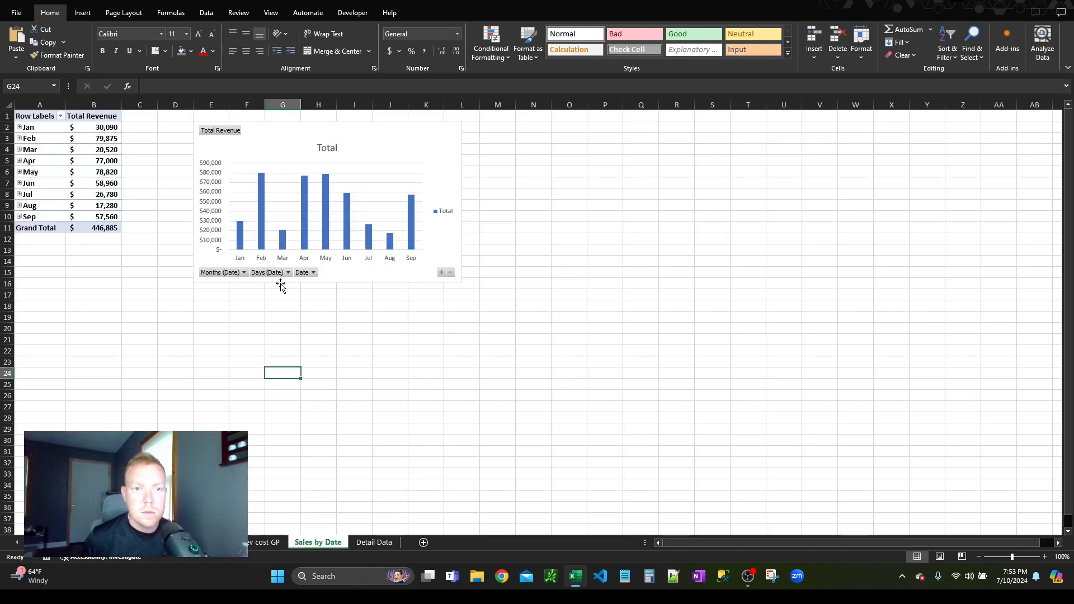
left_click(291, 137)
key("Delete")
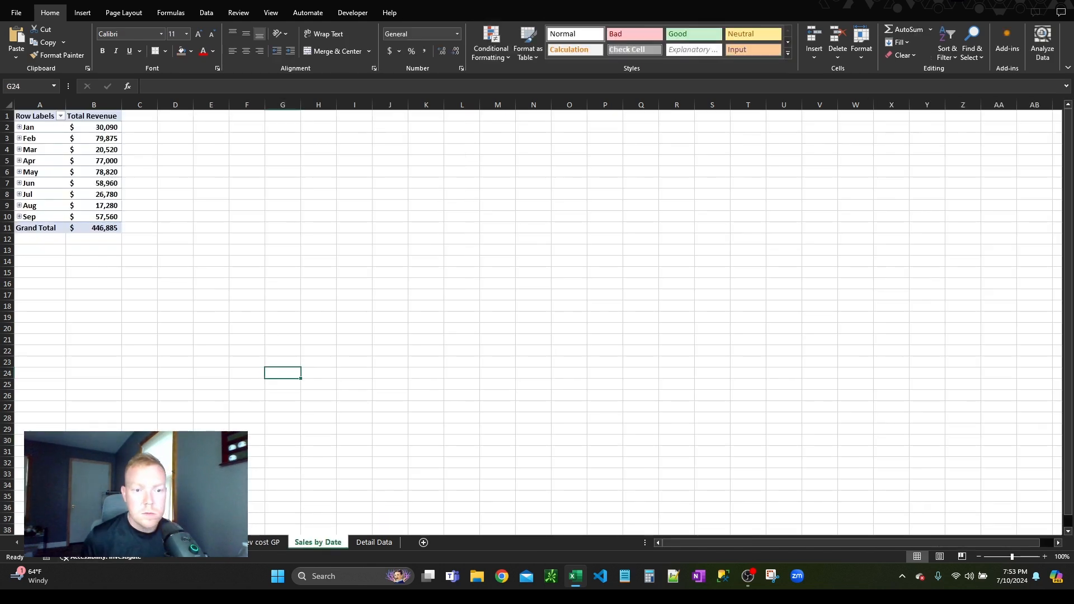
left_click(76, 542)
left_click(122, 407)
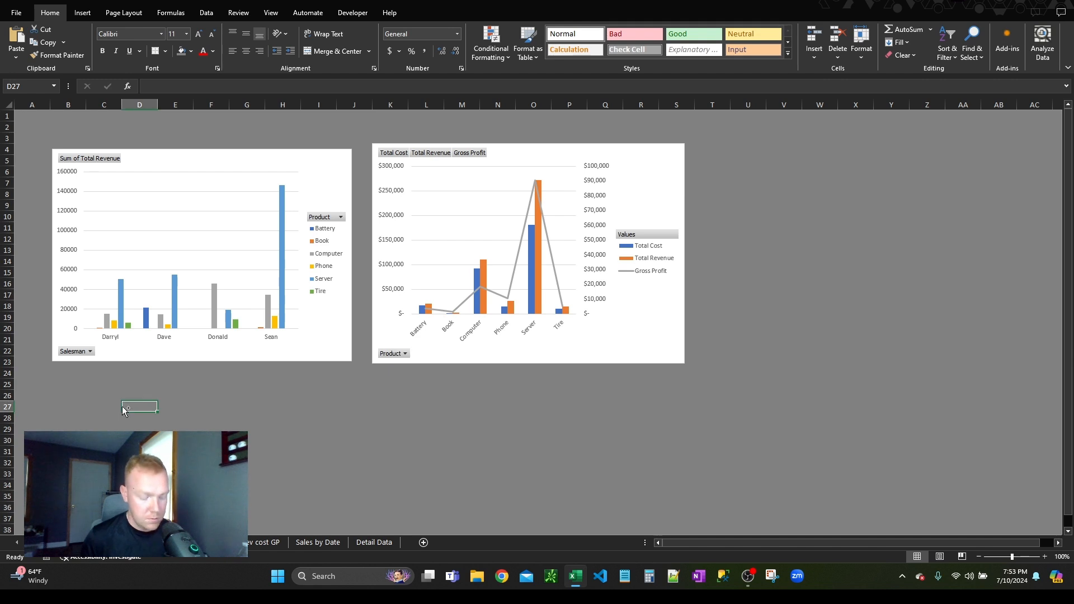
key("ctrl+v")
Step: Place the monthly revenue chart below the other two and resize it to span about B24 to S36
left_click_drag(119, 400, 54, 374)
scroll(393, 343, "down", 1)
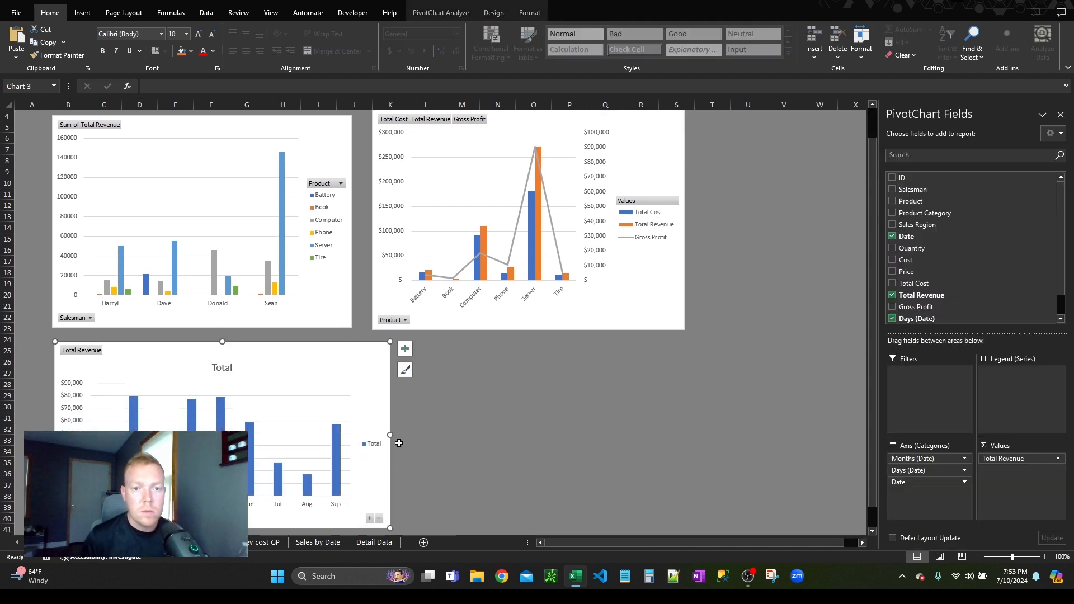
left_click_drag(390, 435, 678, 386)
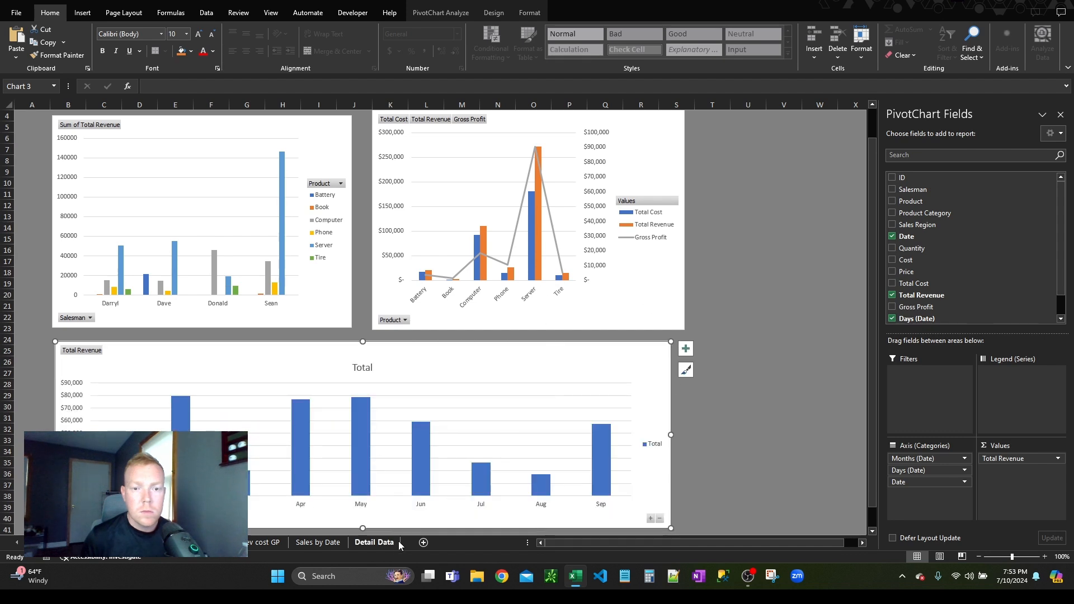
left_click_drag(362, 529, 358, 475)
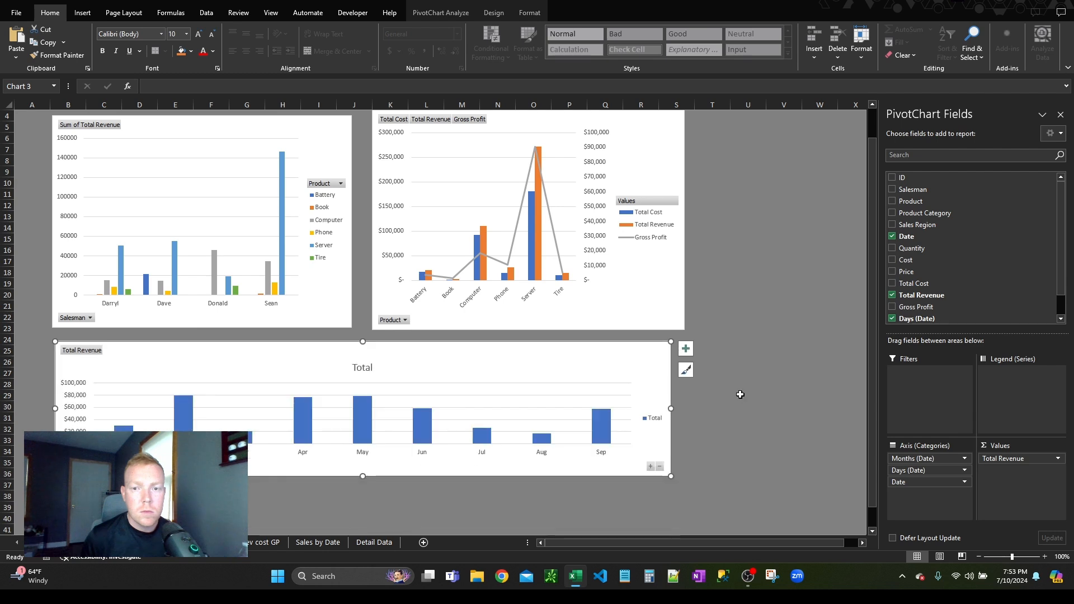
left_click(744, 395)
scroll(744, 369, "up", 1)
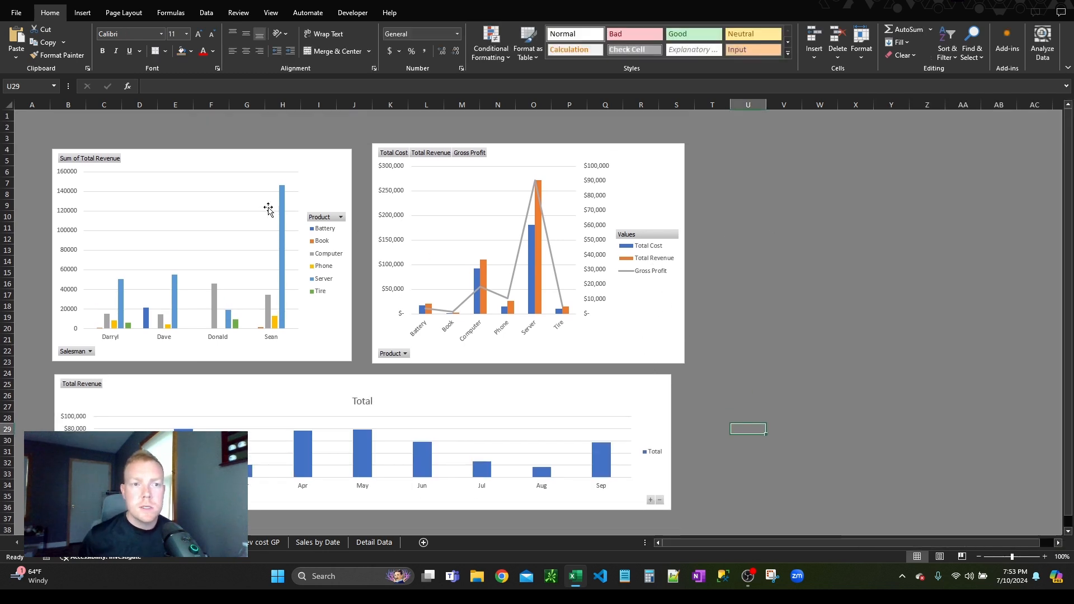
Step: Delete rows 1 and 2 above the charts on the Dashboard sheet
left_click_drag(3, 116, 9, 129)
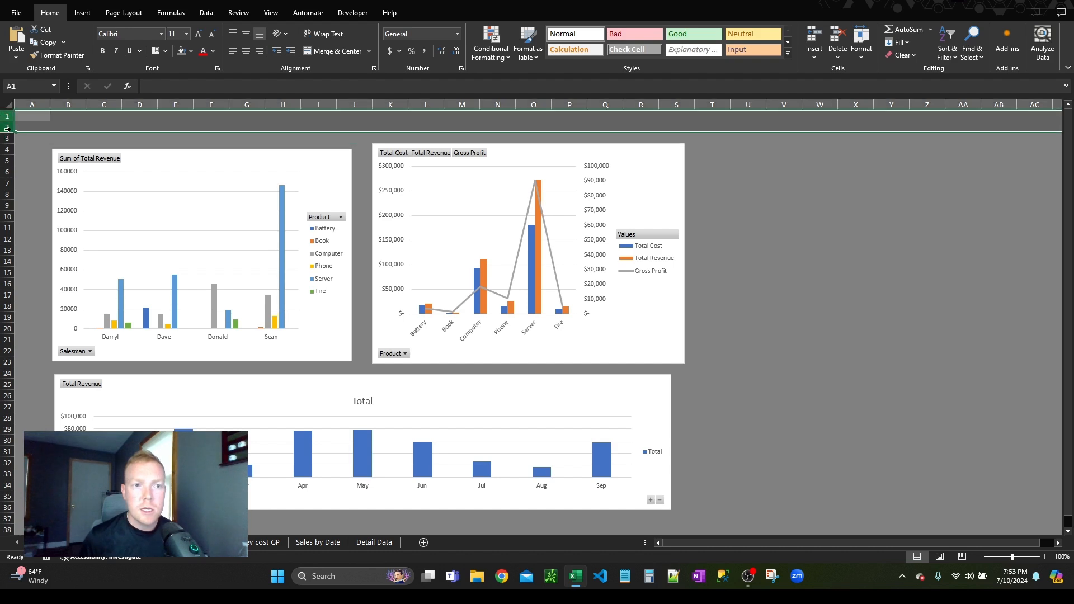
right_click(11, 130)
left_click(39, 238)
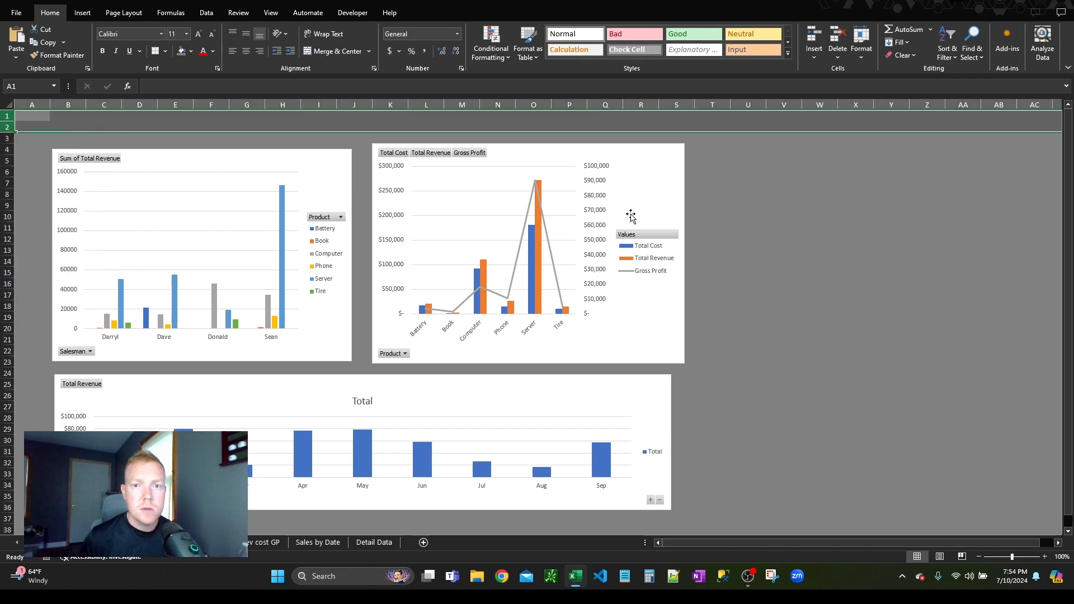
left_click(791, 235)
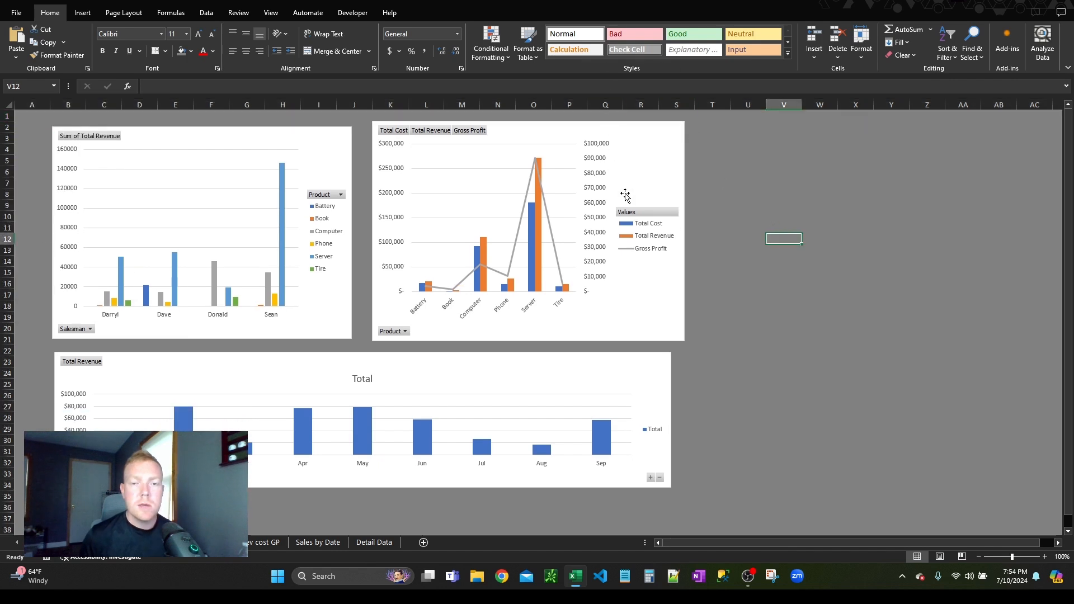
Step: Open the Detail Data worksheet to view the source sales table
left_click(784, 329)
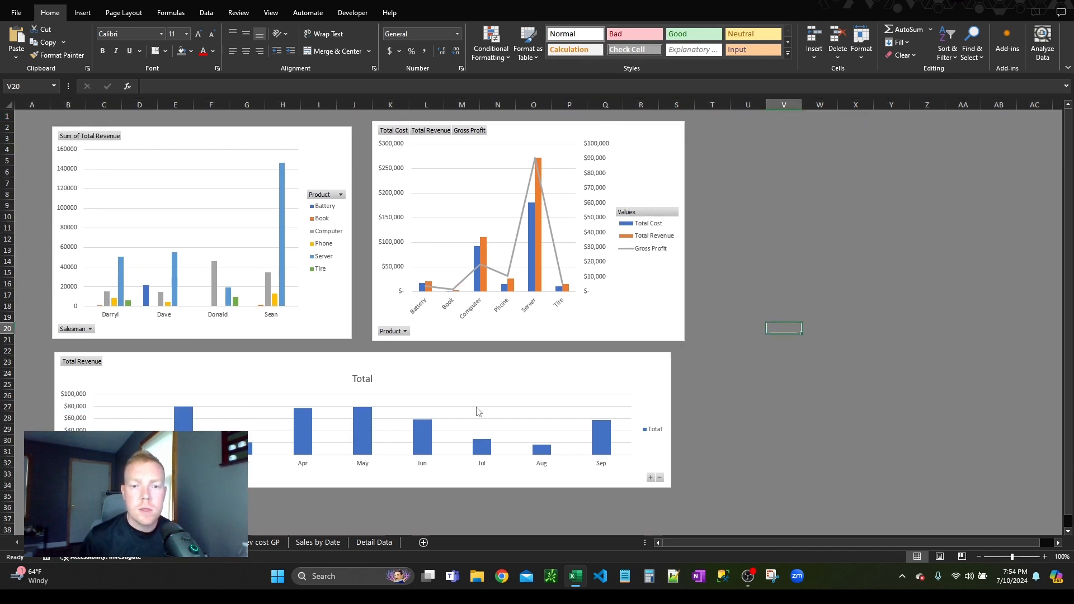
left_click(375, 542)
left_click(738, 266)
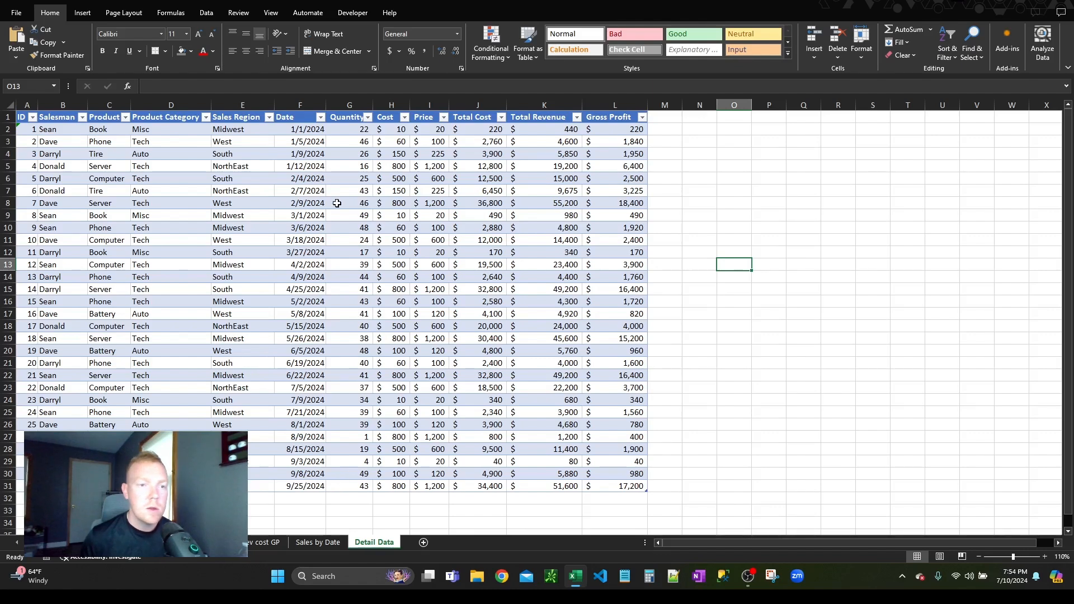
left_click(719, 191)
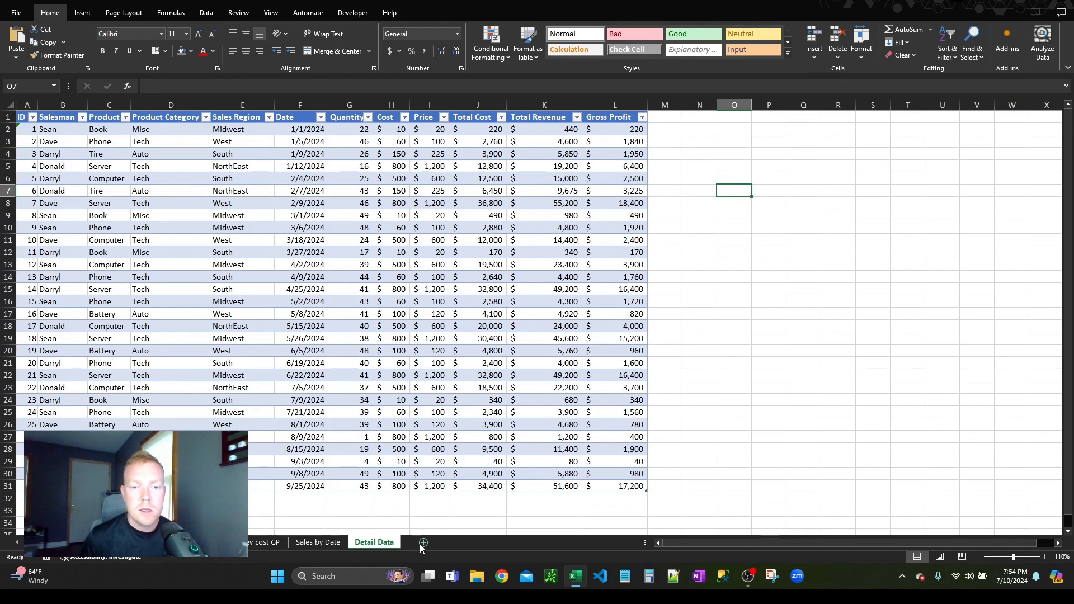
left_click(173, 229)
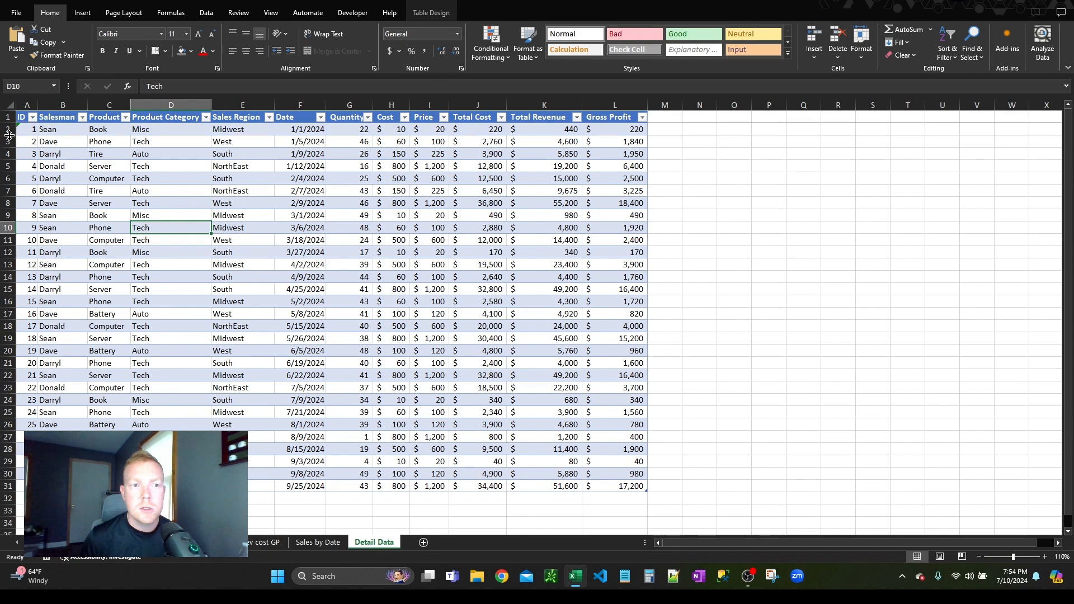
left_click_drag(6, 129, 12, 191)
left_click(65, 151)
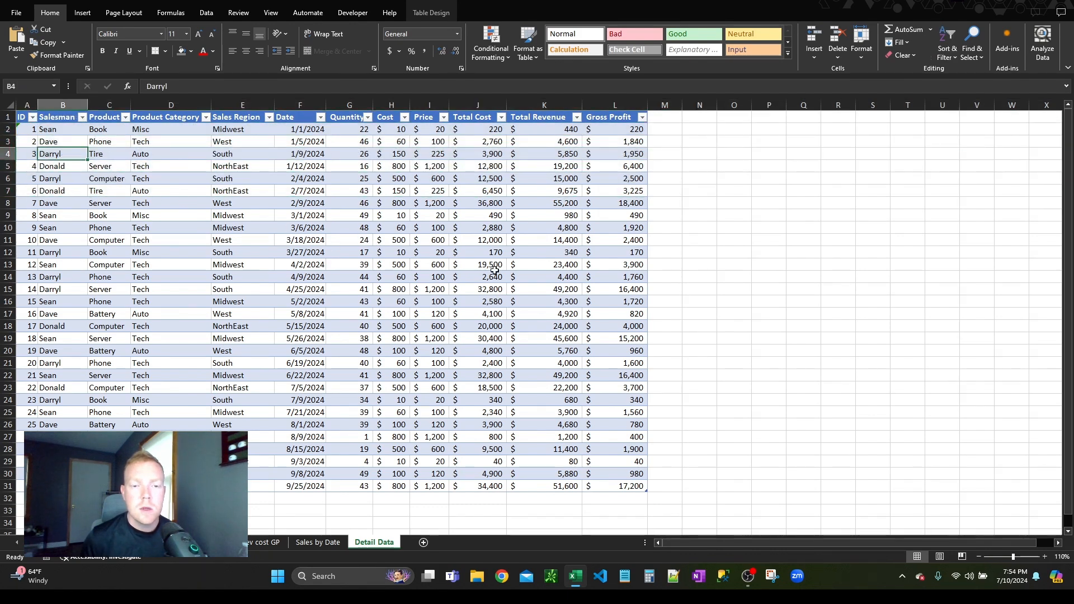
left_click(442, 229)
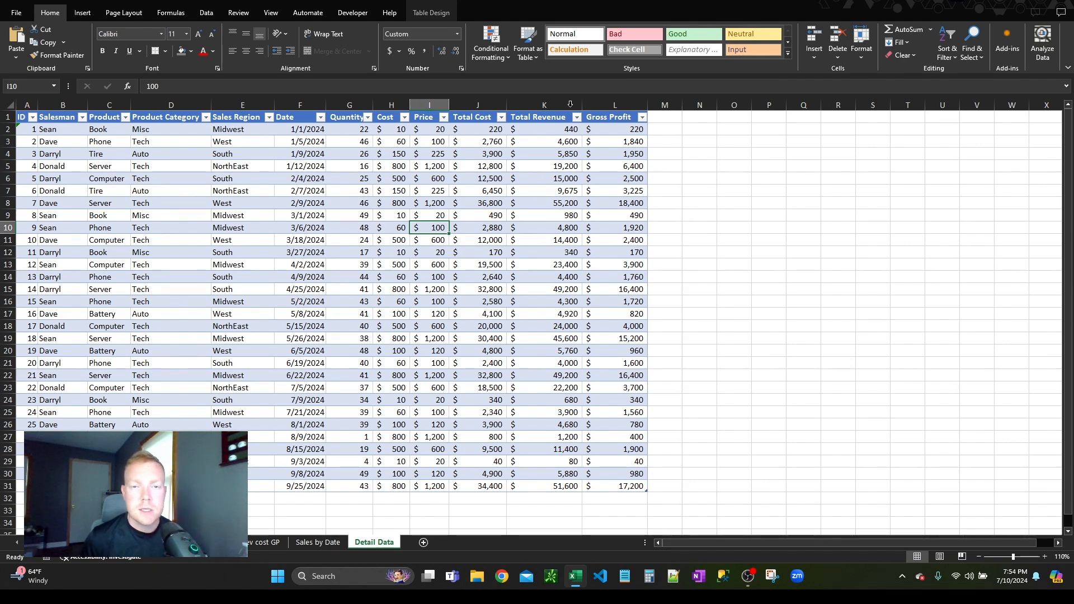
left_click(249, 202)
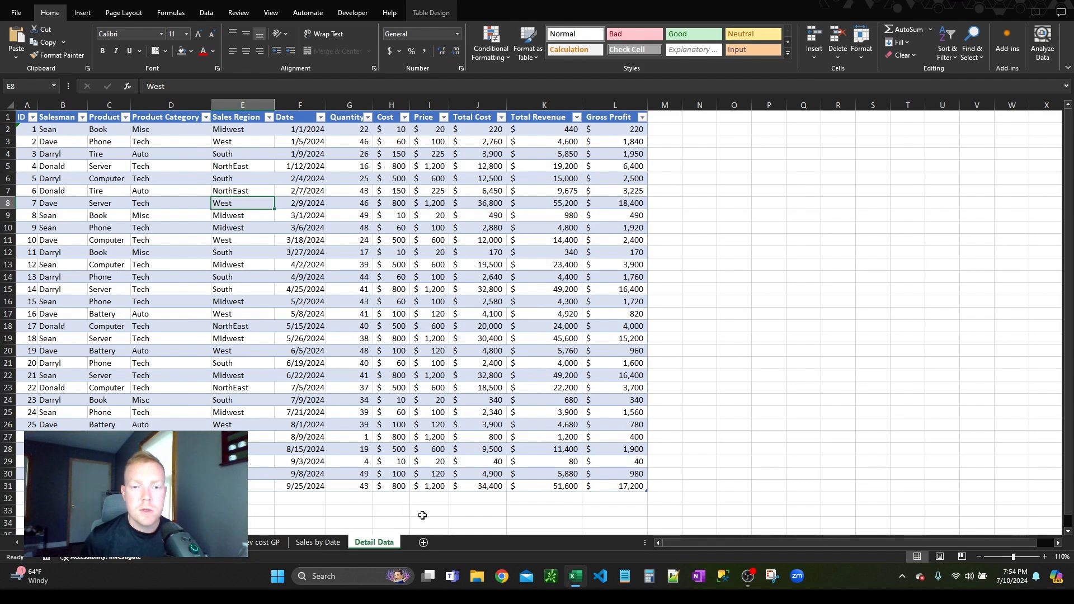
left_click(744, 235)
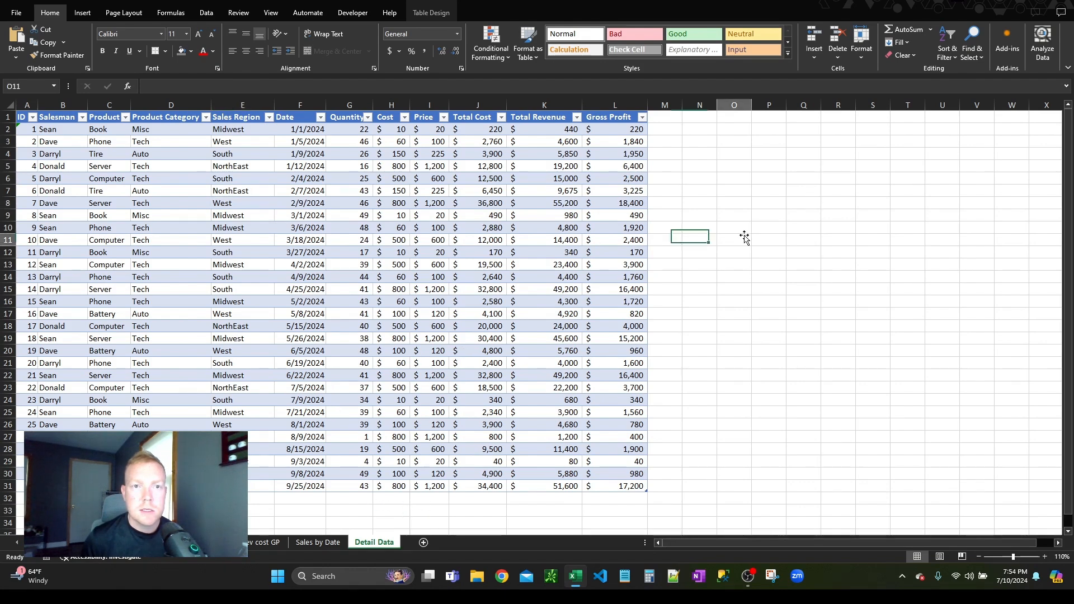
Step: Return to the Dashboard worksheet and select an empty cell beside the charts
left_click(206, 11)
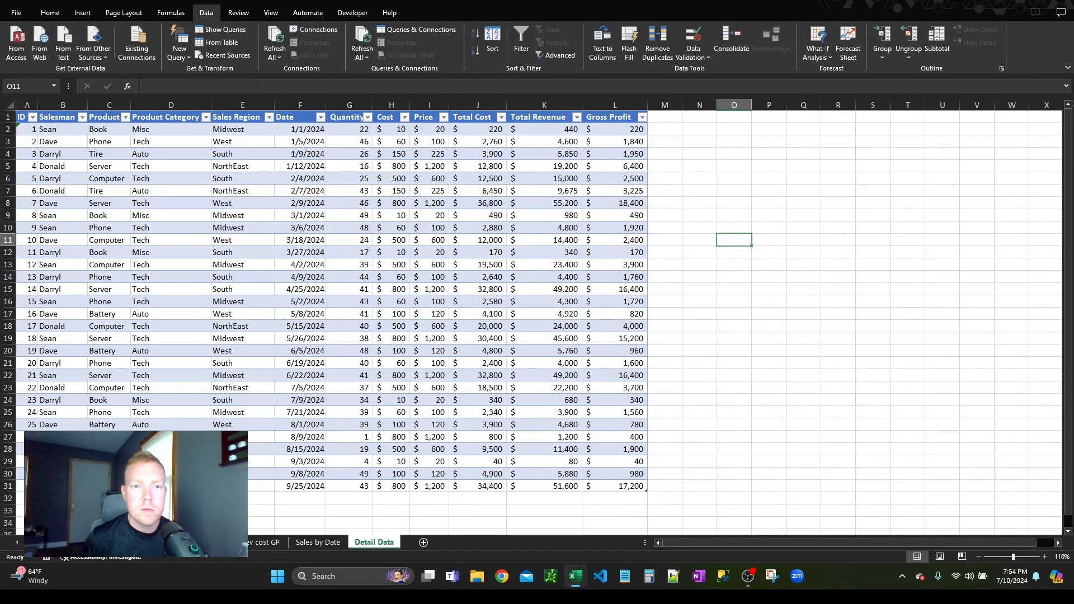
left_click(72, 542)
left_click(759, 167)
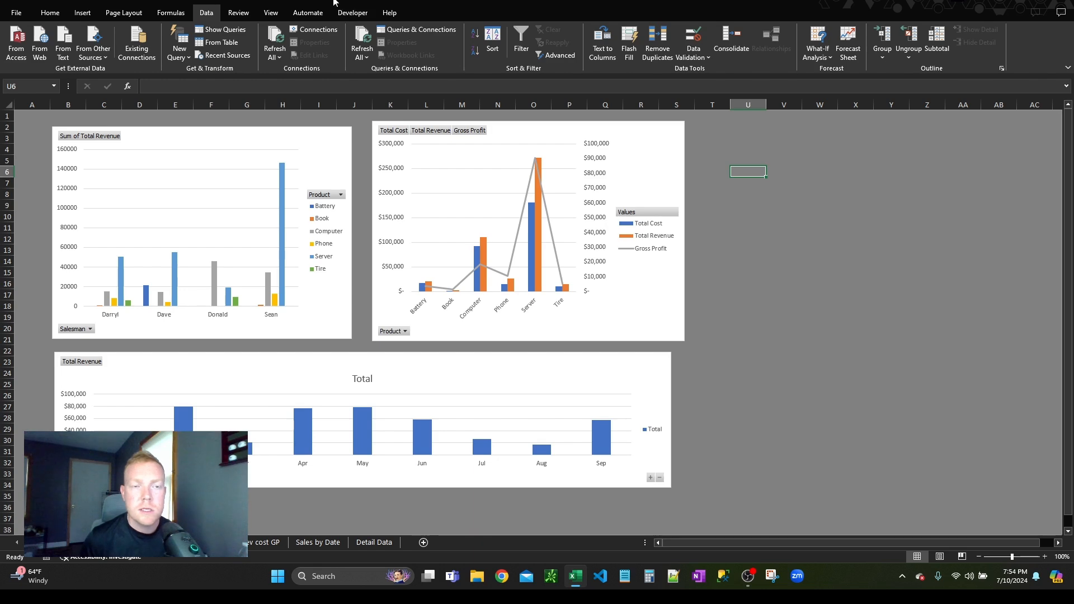
Step: Toggle the Developer entry among the main tabs in the Customize Ribbon options, keeping it enabled
left_click(13, 18)
key("Escape")
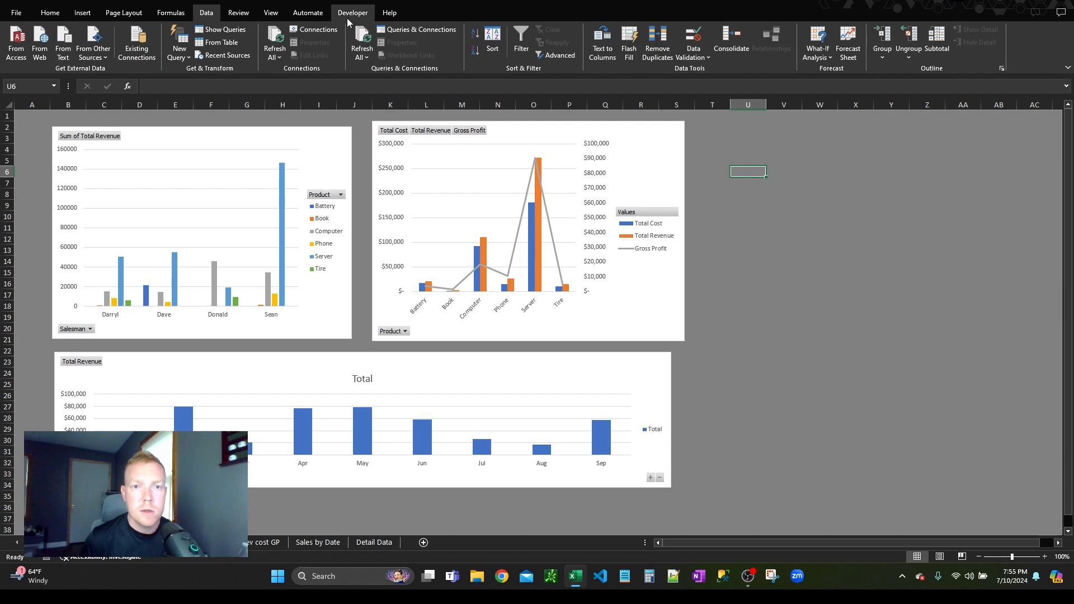
left_click(17, 14)
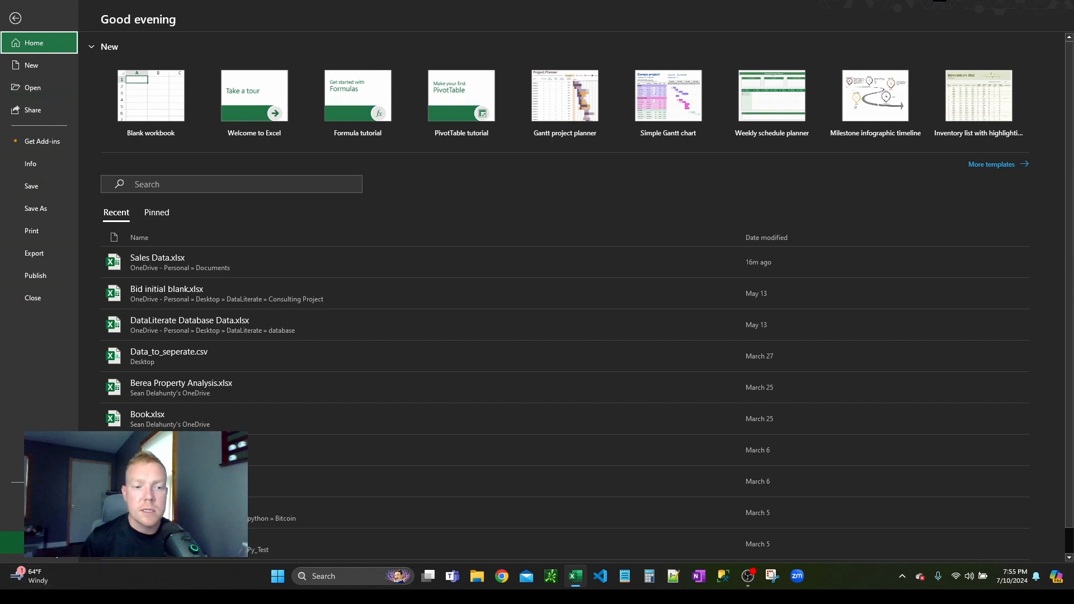
key("Escape")
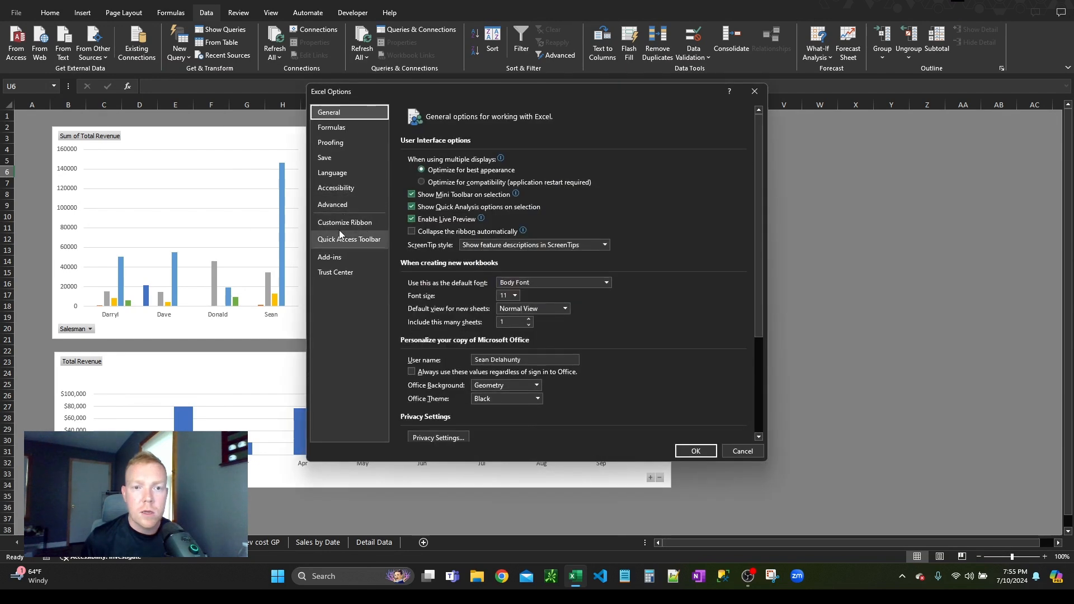
left_click(342, 226)
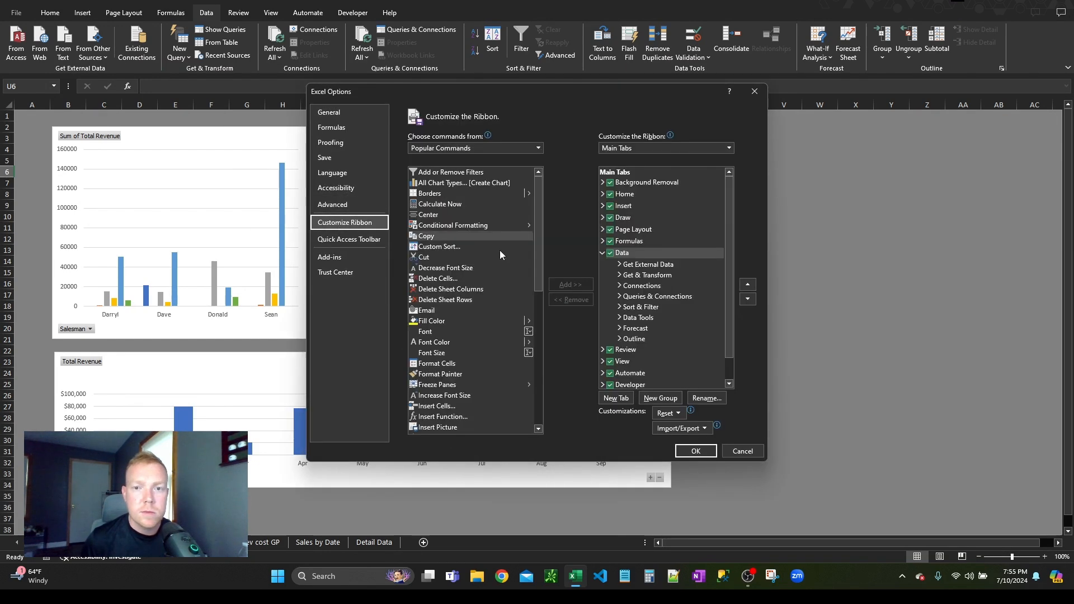
scroll(609, 327, "down", 1)
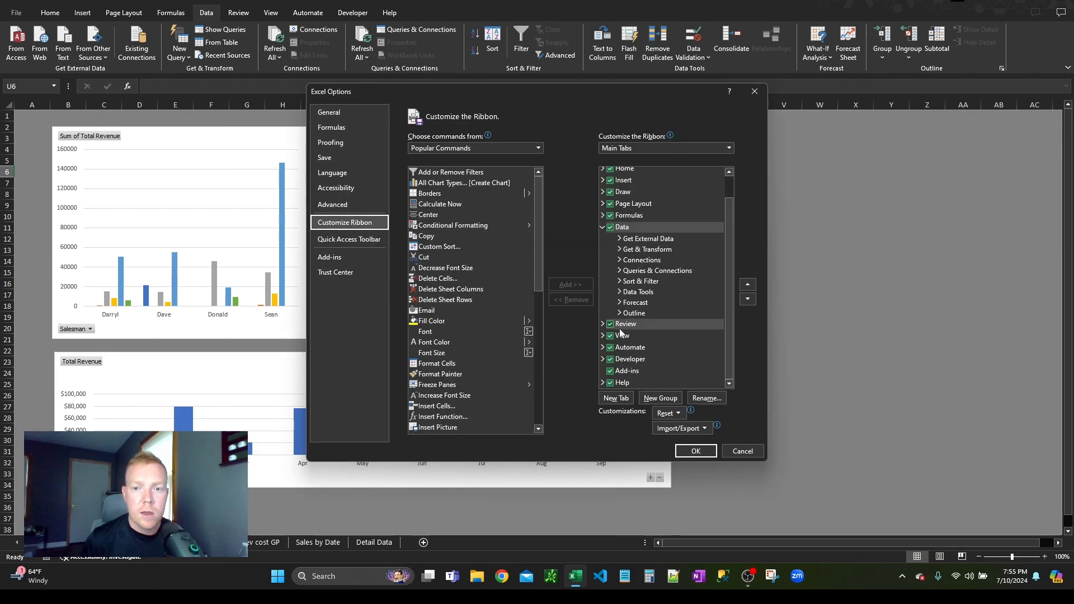
left_click(609, 360)
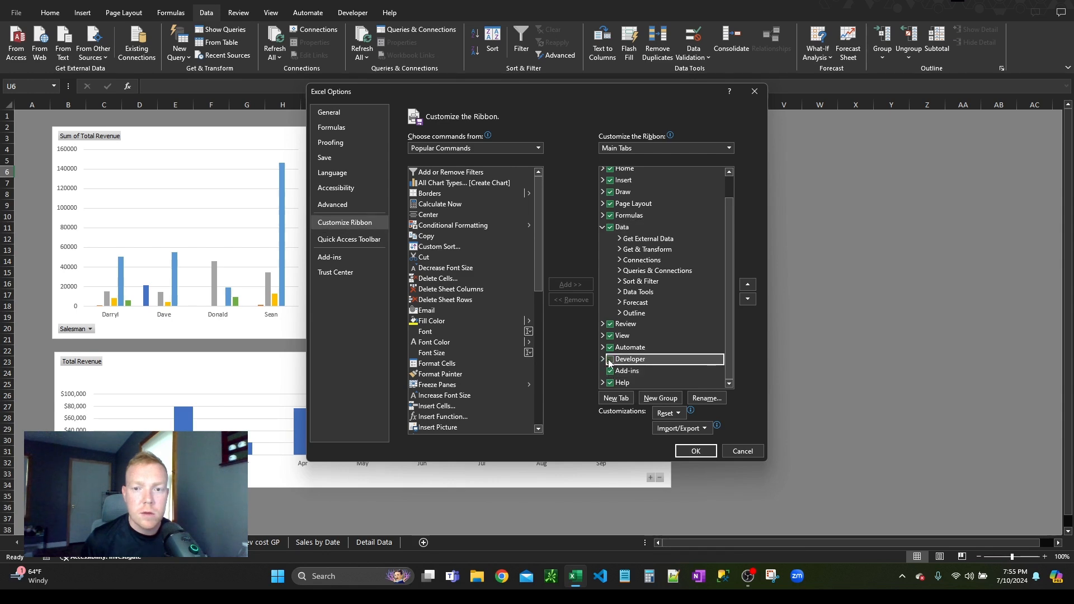
left_click(695, 451)
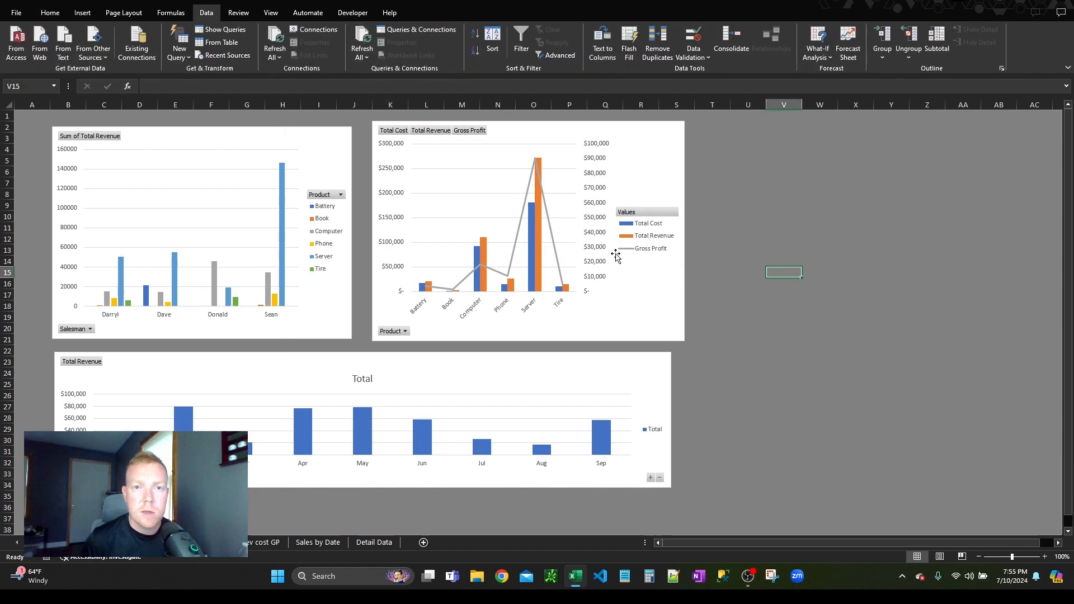
Step: Start recording a macro named Macro1 on the Dashboard sheet, stored in This Workbook
left_click(744, 213)
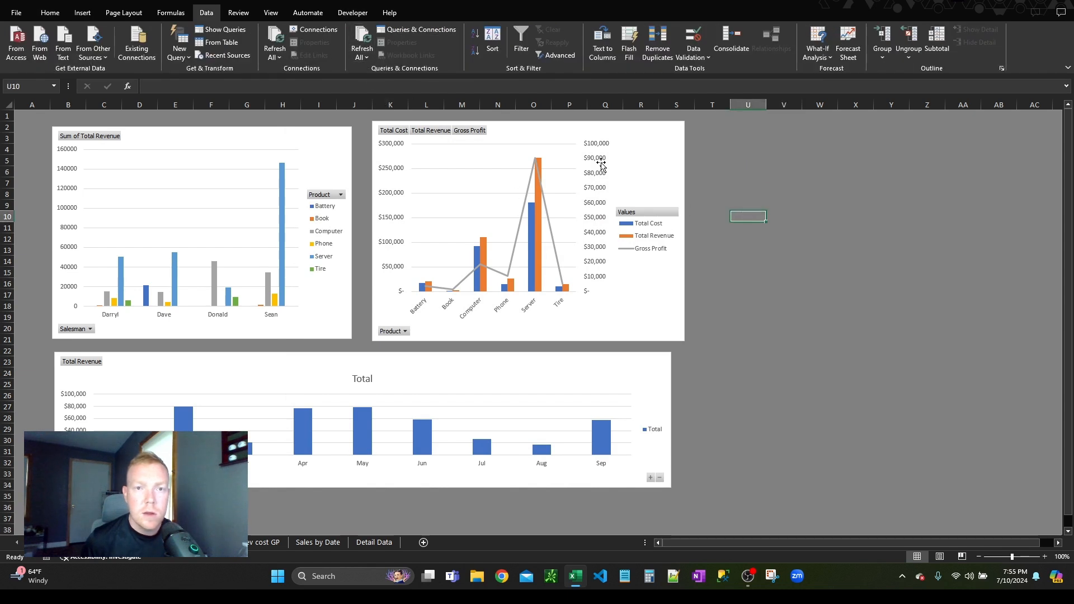
left_click(352, 13)
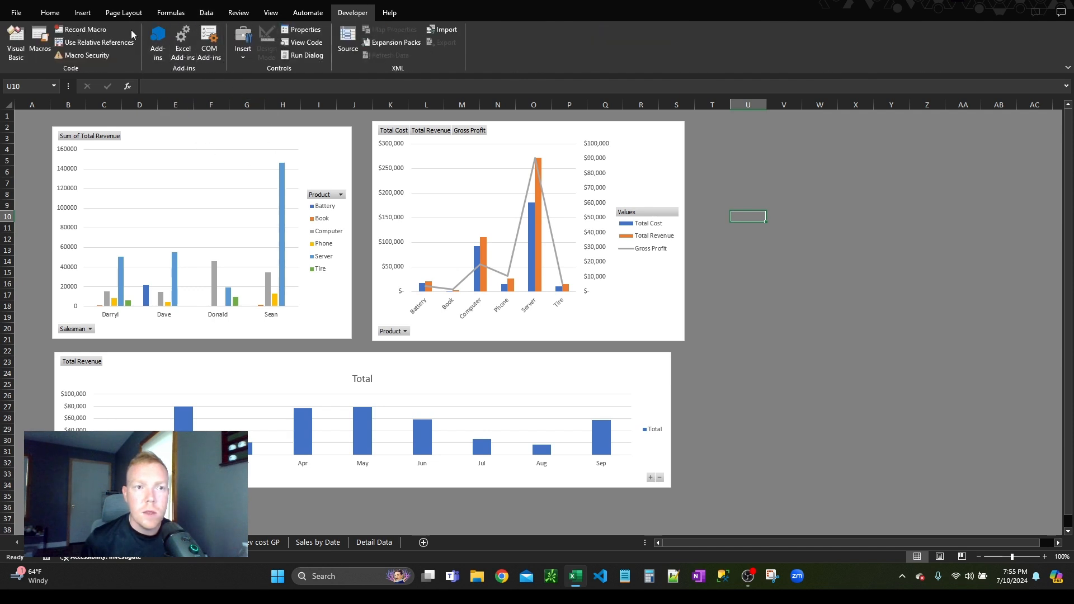
left_click(374, 542)
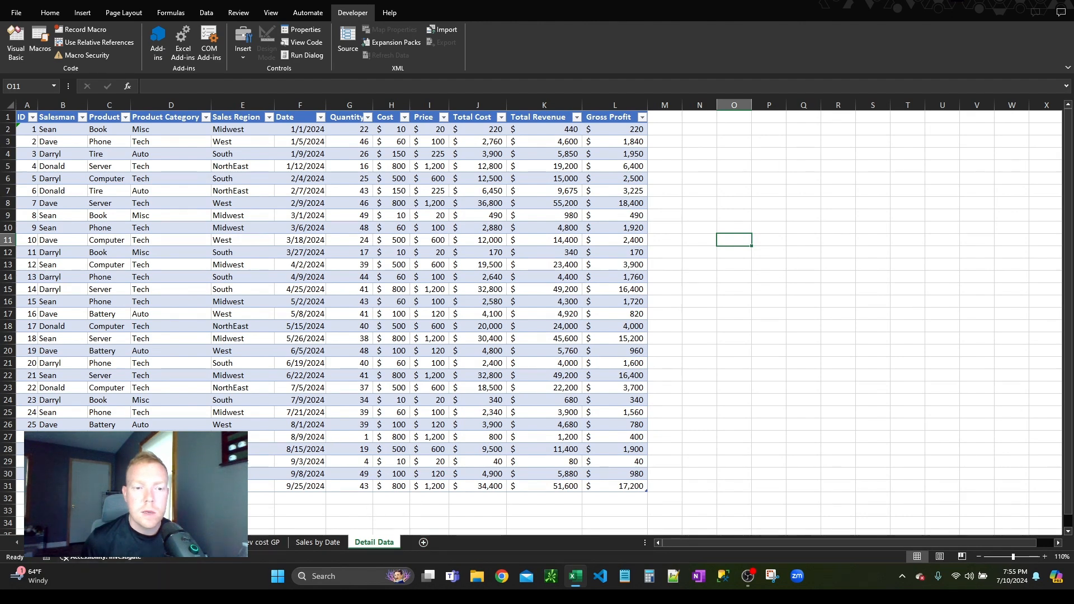
left_click(72, 543)
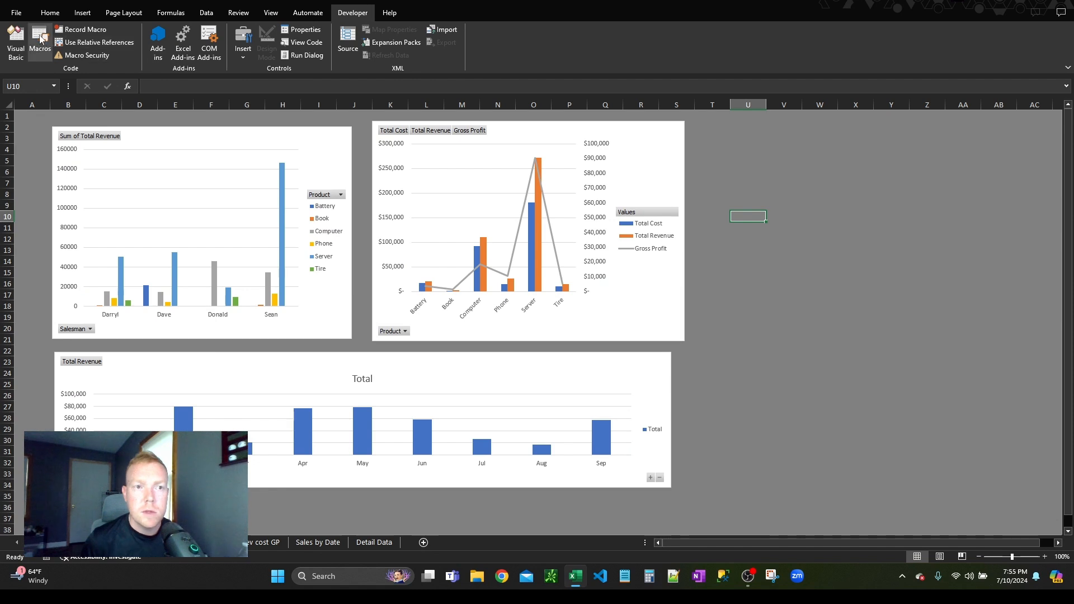
left_click(84, 29)
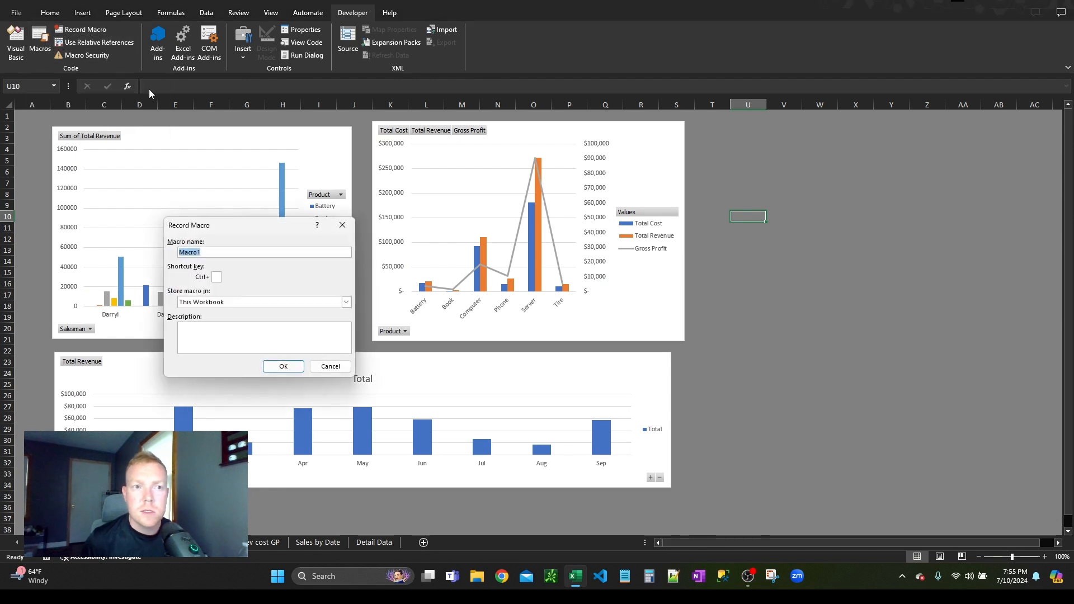
left_click(292, 368)
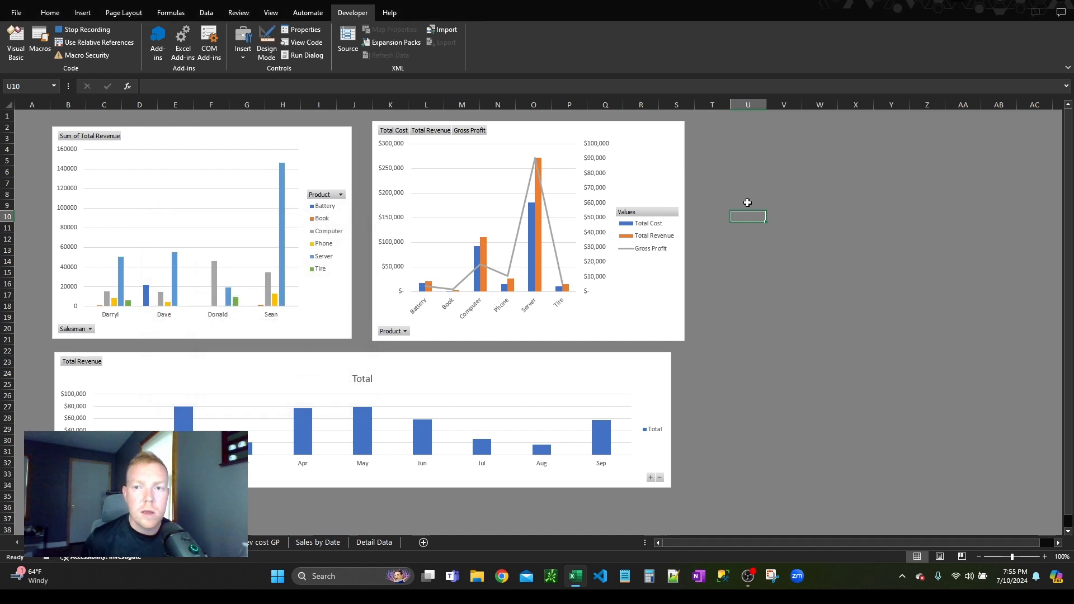
Step: While recording, enter "df" in cells U5 and V13, and clear the contents of U3:V15
left_click(745, 159)
type("df")
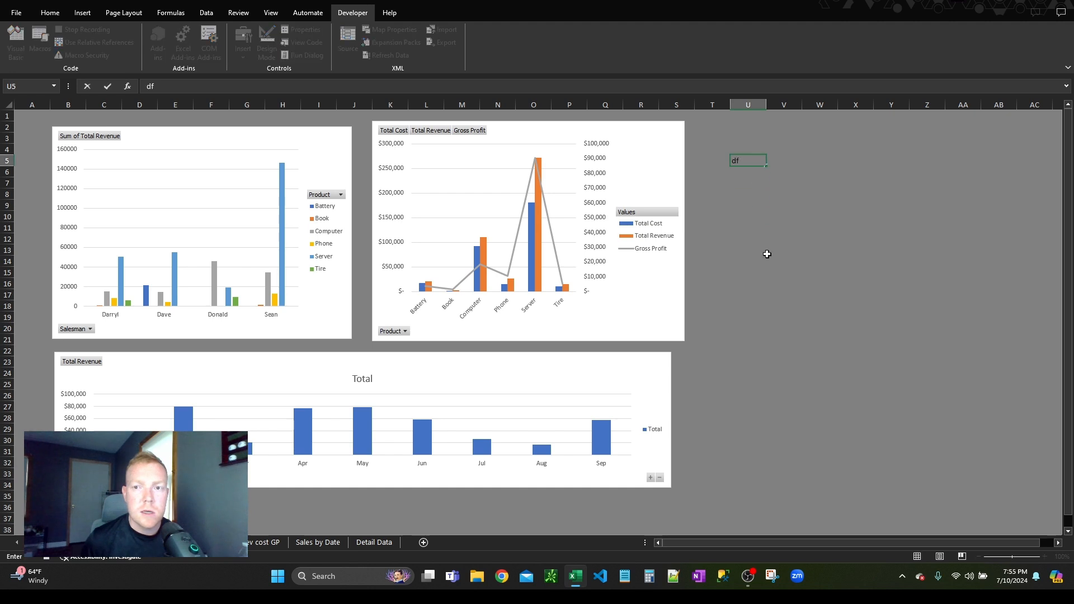
left_click(771, 250)
type("df")
left_click(799, 321)
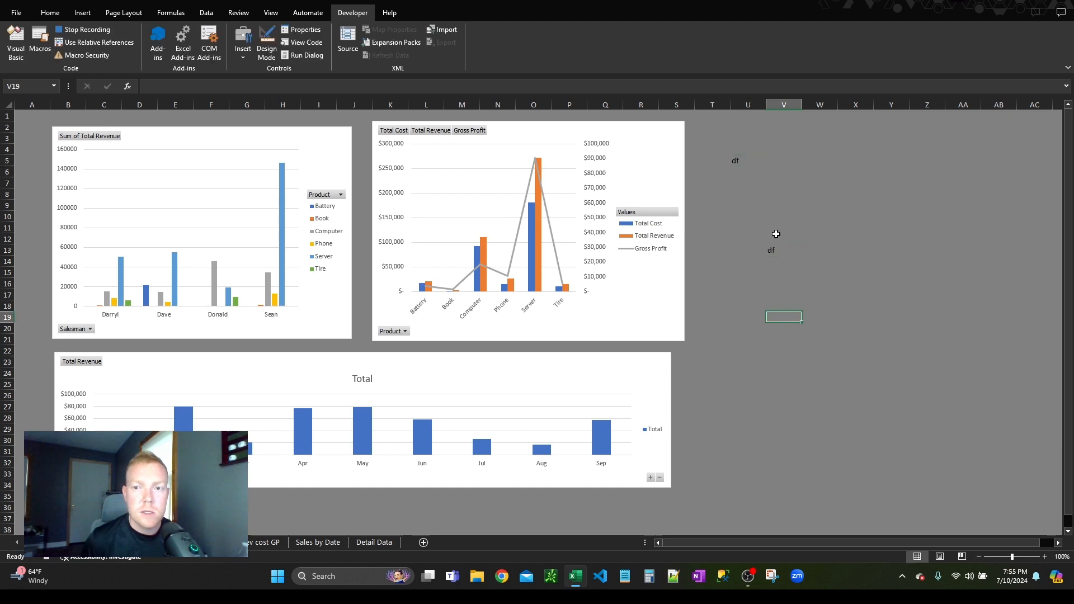
left_click_drag(733, 139, 797, 275)
key("Delete")
left_click(774, 208)
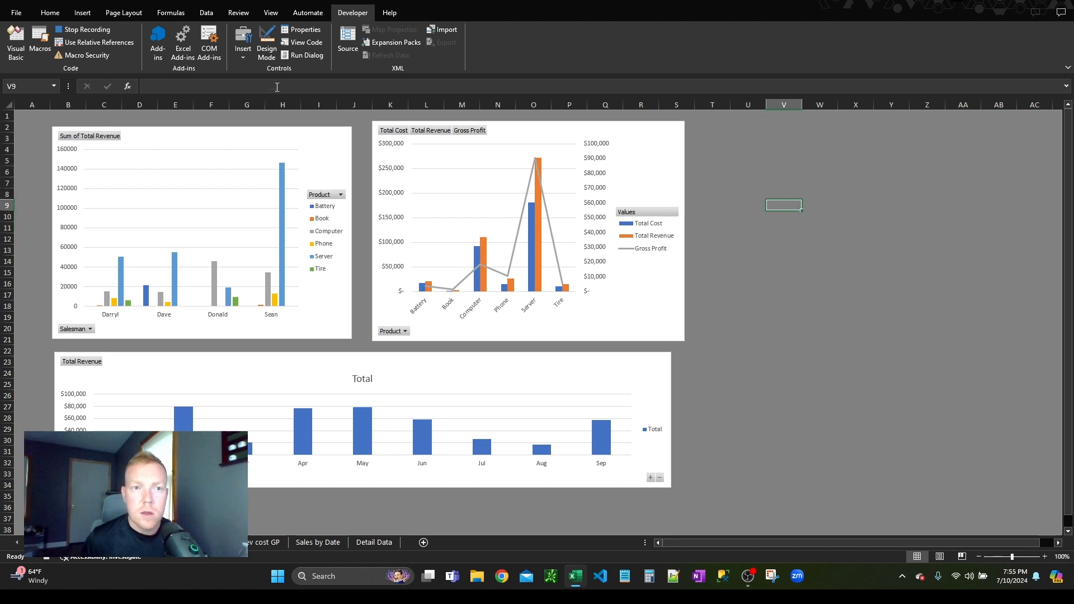
Step: Record a Refresh All of the workbook's data and stop the macro recording
left_click(206, 13)
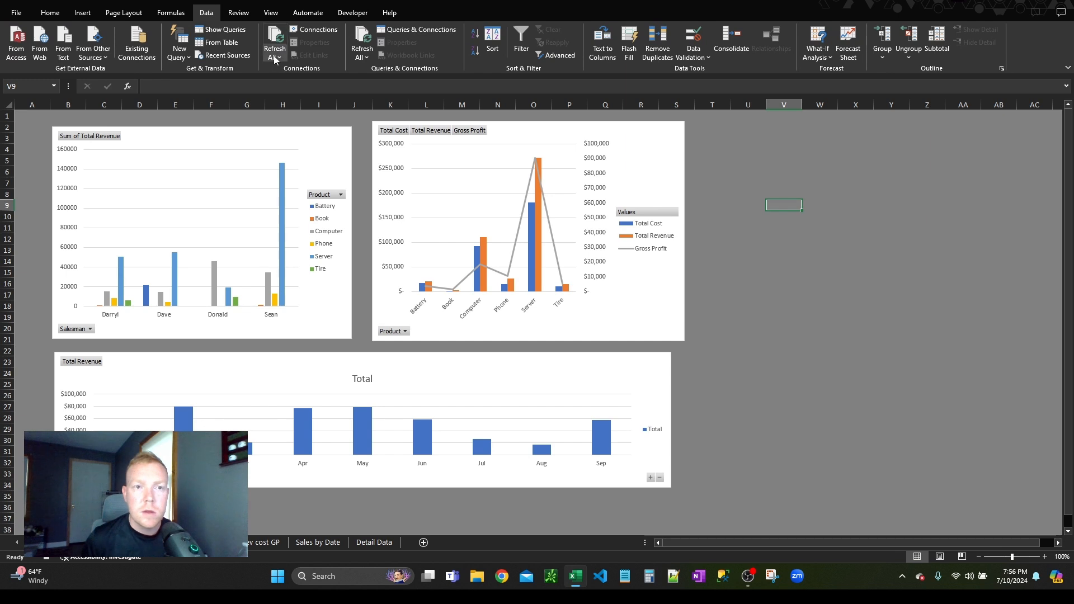
left_click(352, 12)
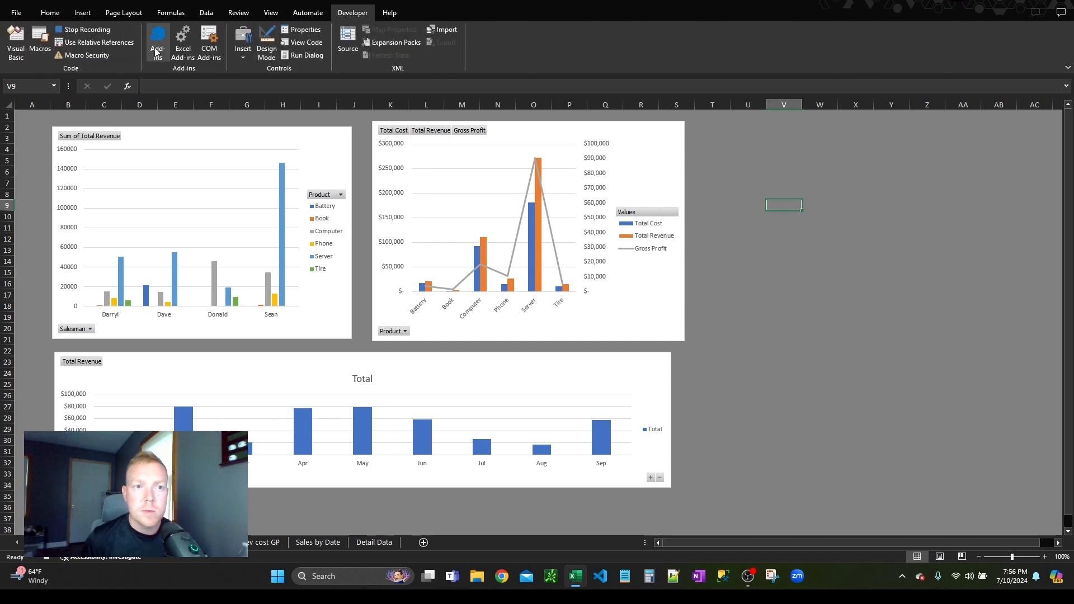
left_click(84, 29)
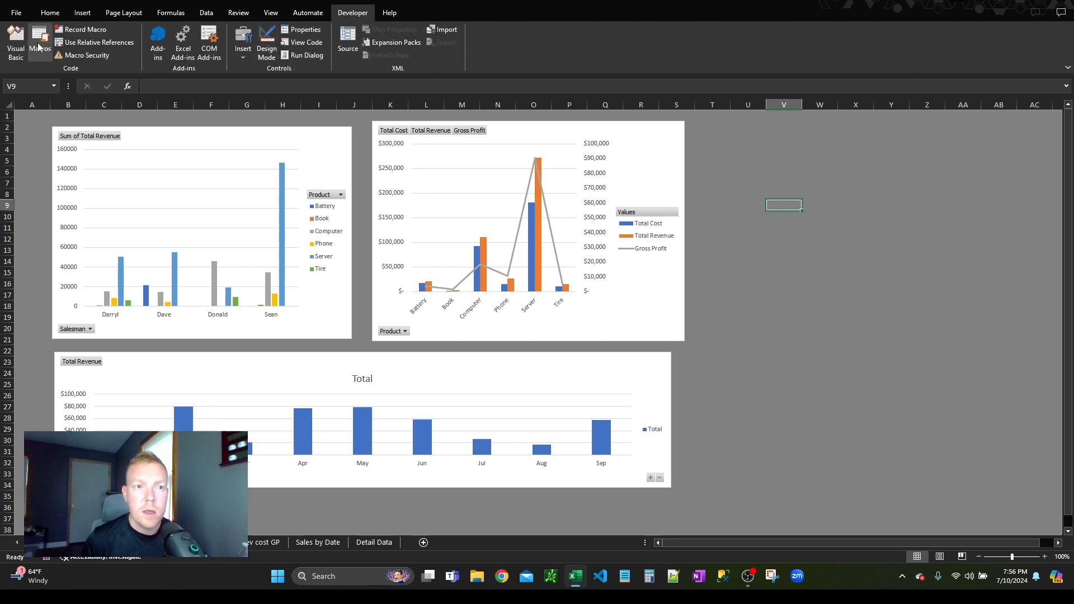
Step: View the list of recorded macros in all open workbooks and close it without running any
left_click(92, 42)
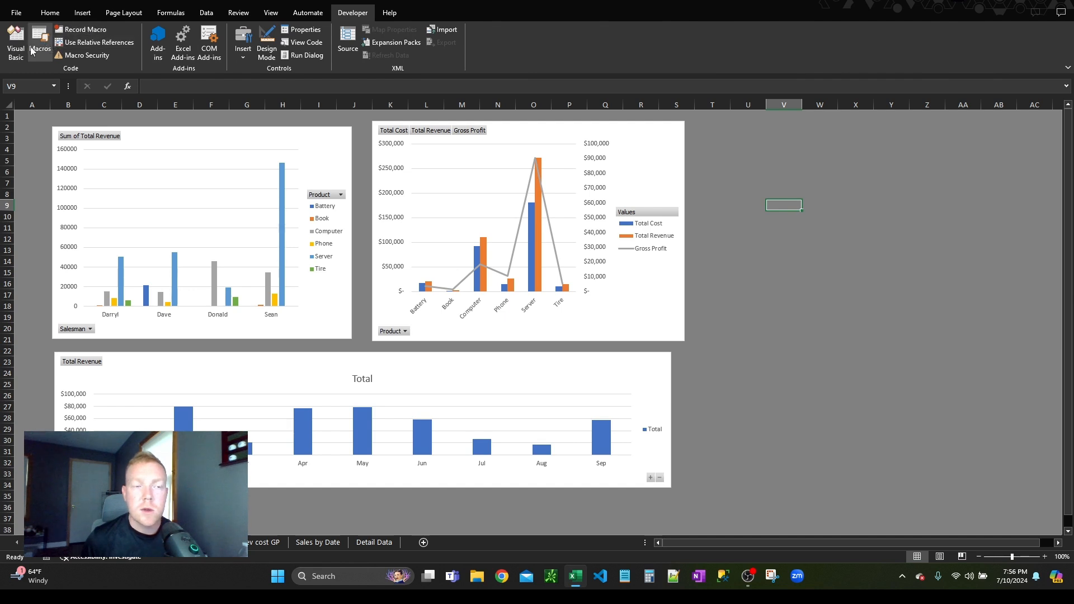
left_click(40, 42)
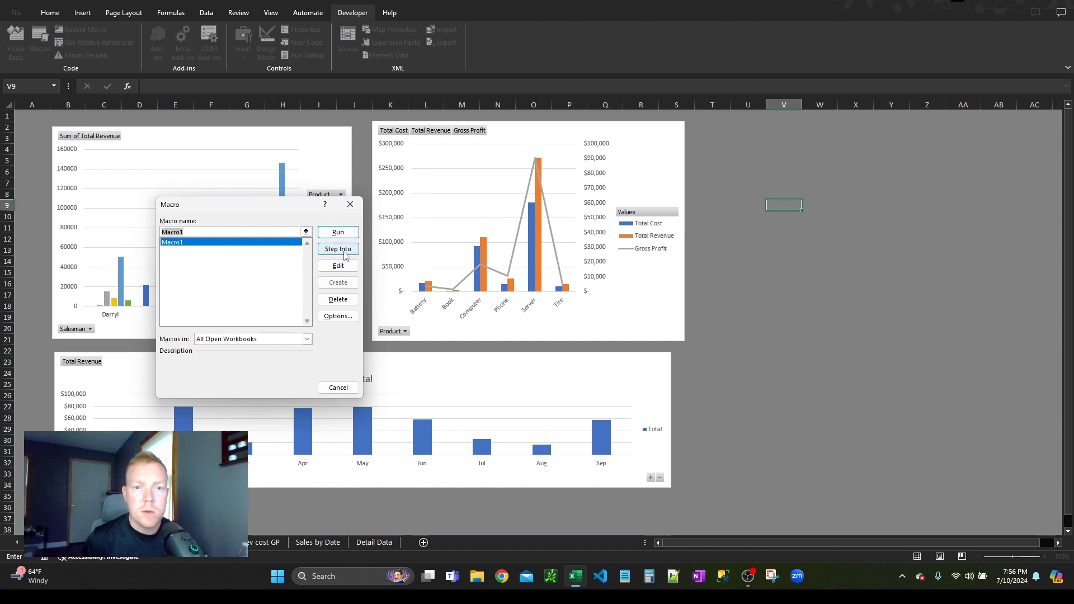
left_click(351, 204)
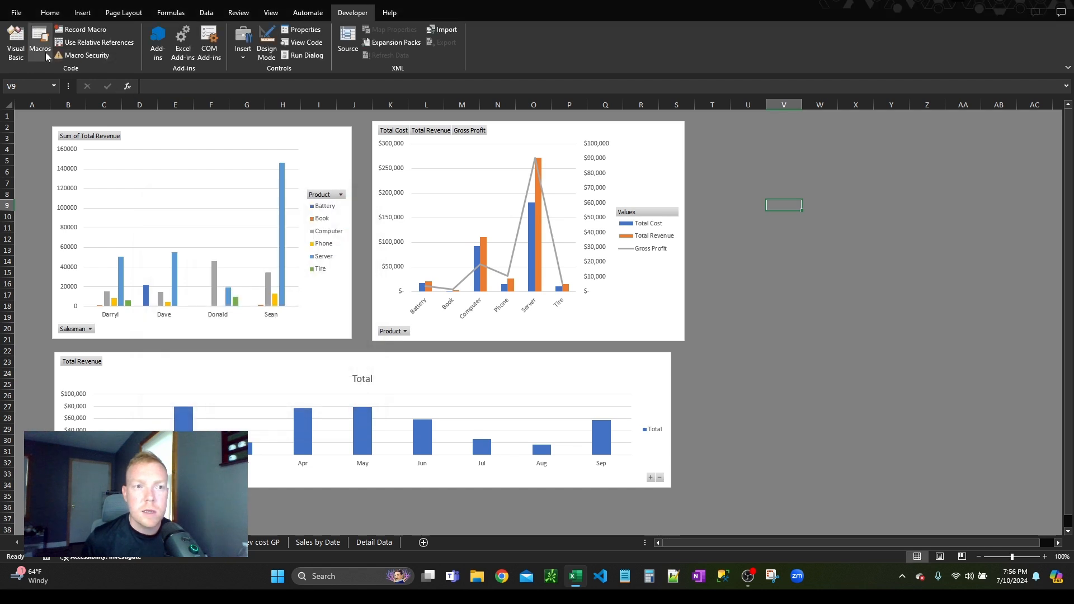
Step: Open Module1 in the Visual Basic Editor and examine the recorded code of Macro1
left_click(16, 51)
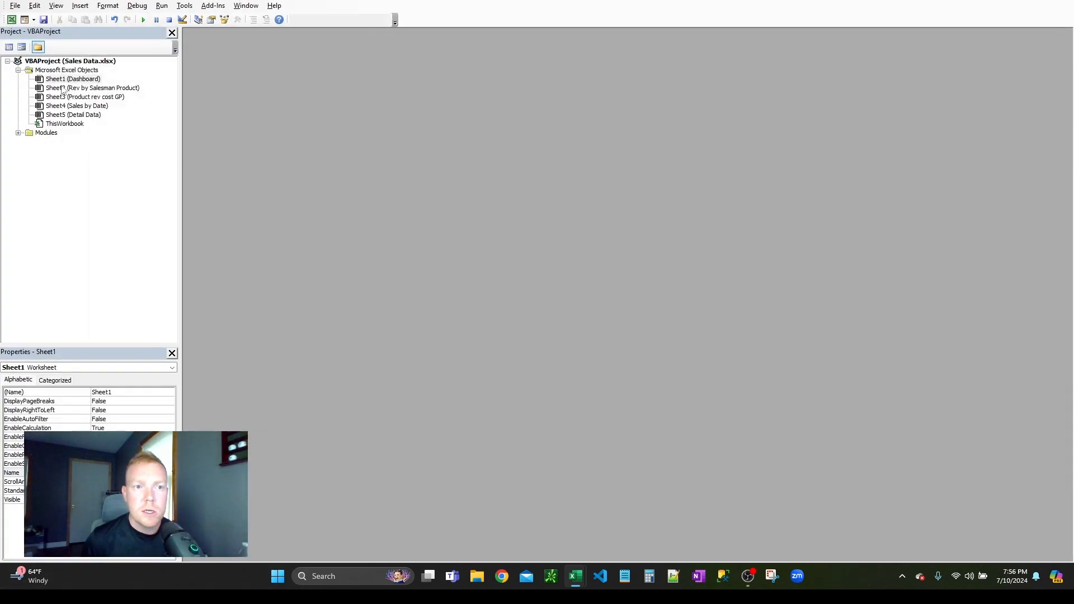
left_click(18, 133)
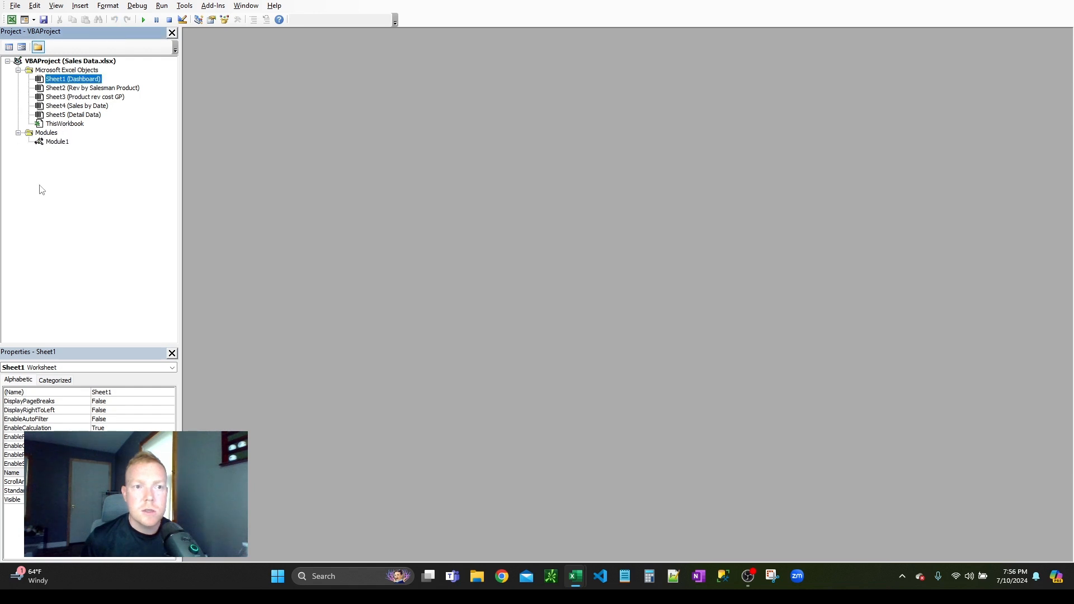
left_click(53, 143)
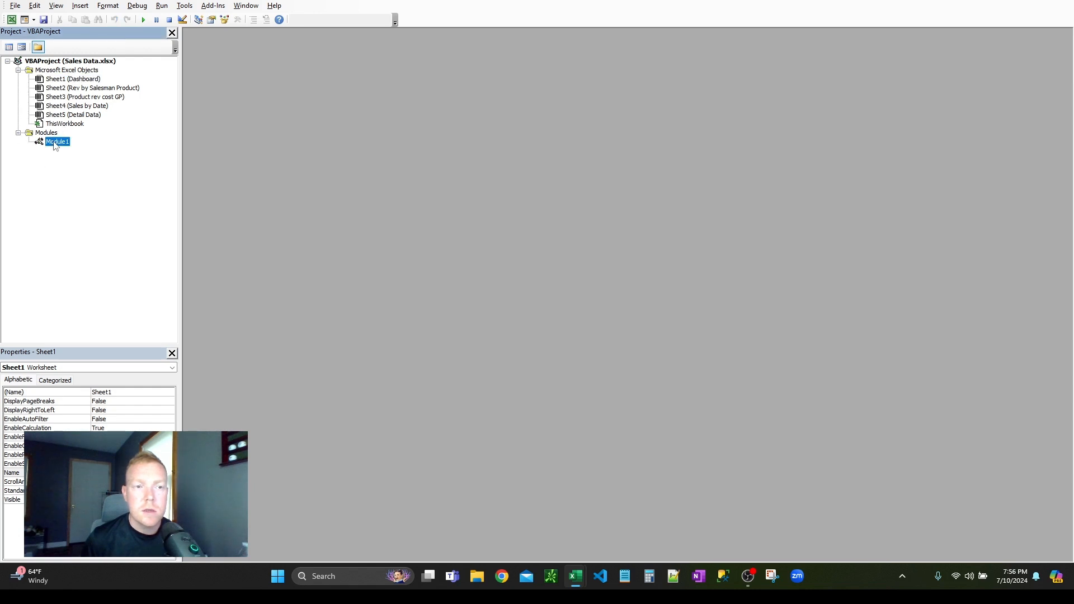
double_click(56, 143)
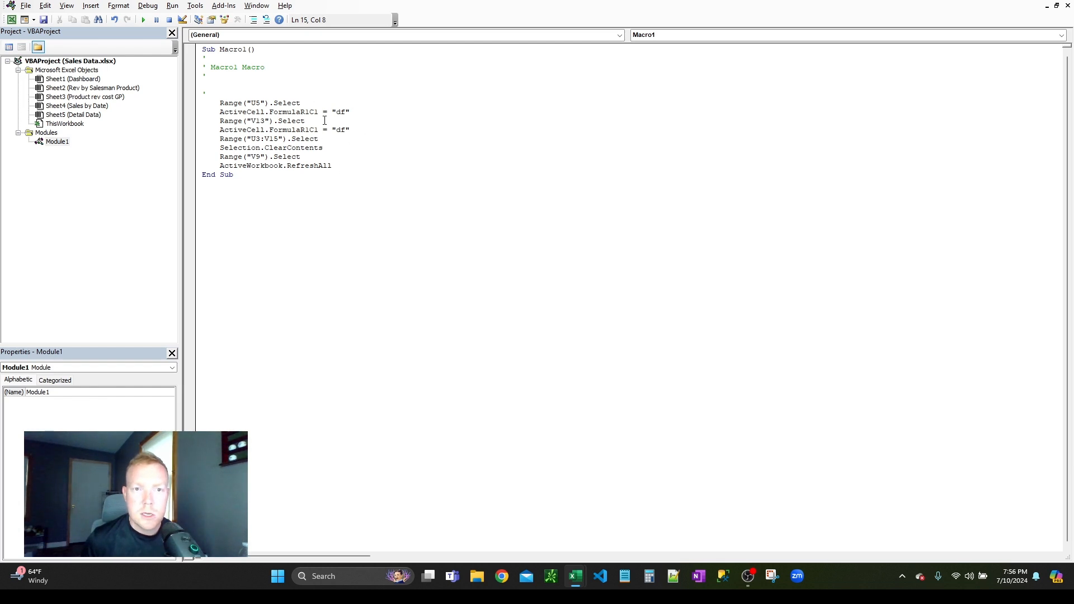
left_click_drag(359, 128, 309, 107)
left_click(270, 121)
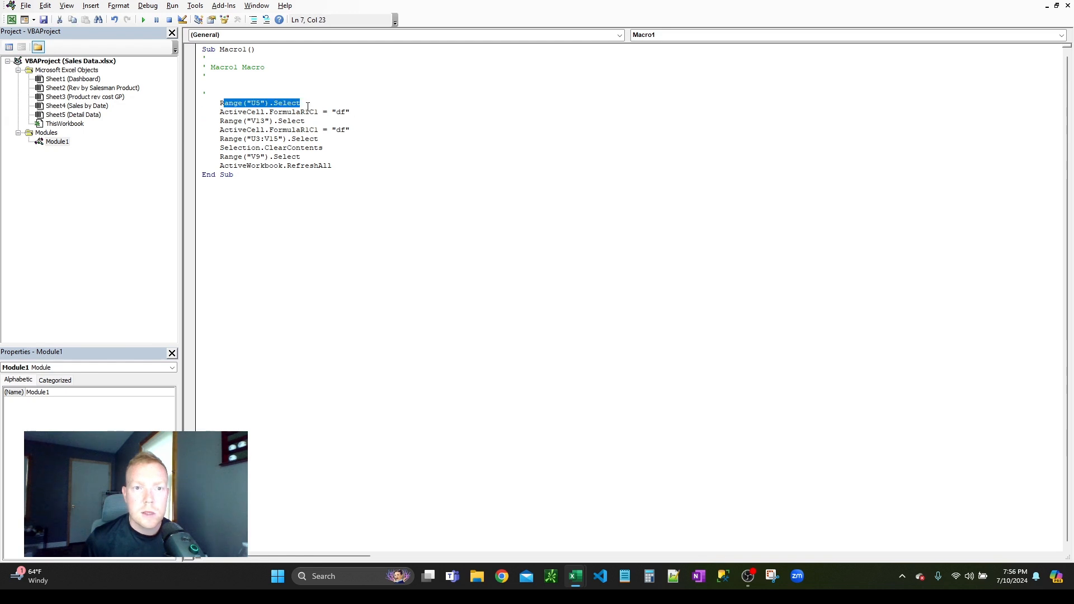
Step: Delete the recorded cell selection, entry and clearing lines from Macro1, keeping ActiveWorkbook.RefreshAll as its only command
left_click_drag(241, 113, 361, 114)
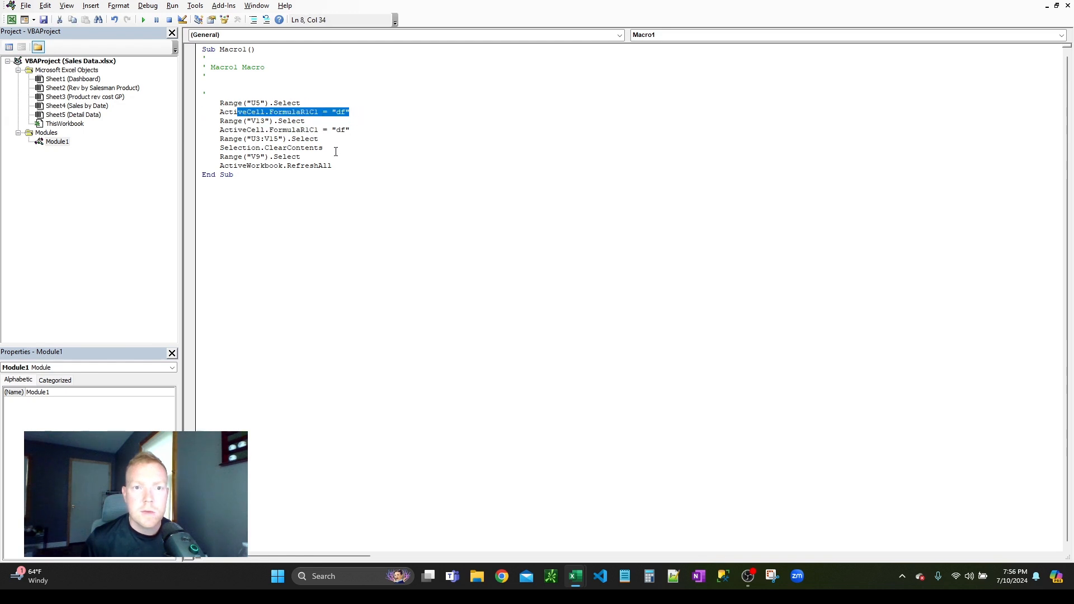
left_click_drag(304, 156, 221, 94)
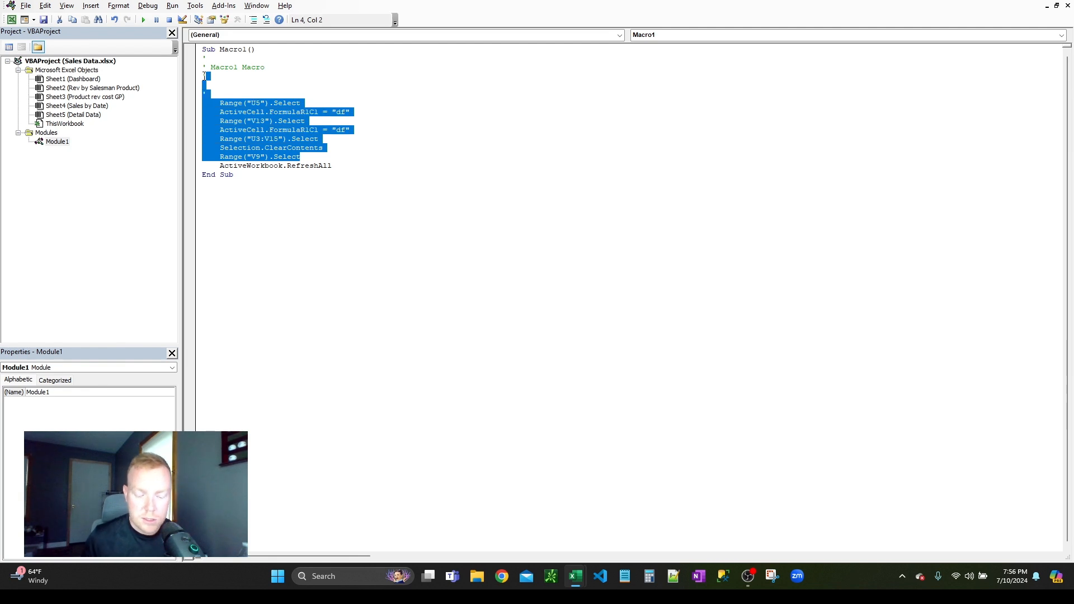
key("Delete")
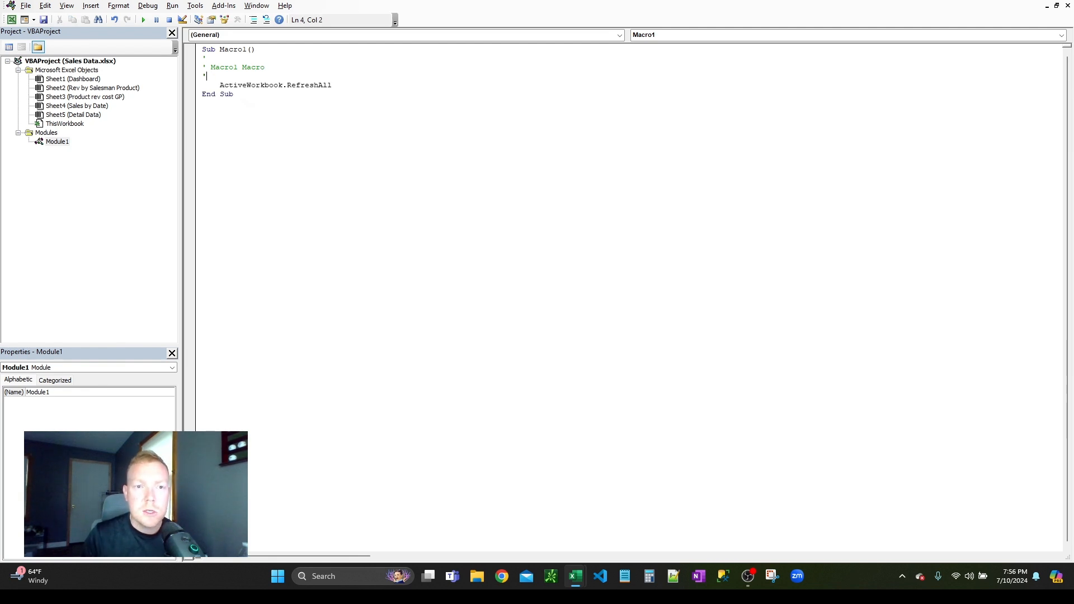
key("BackSpace")
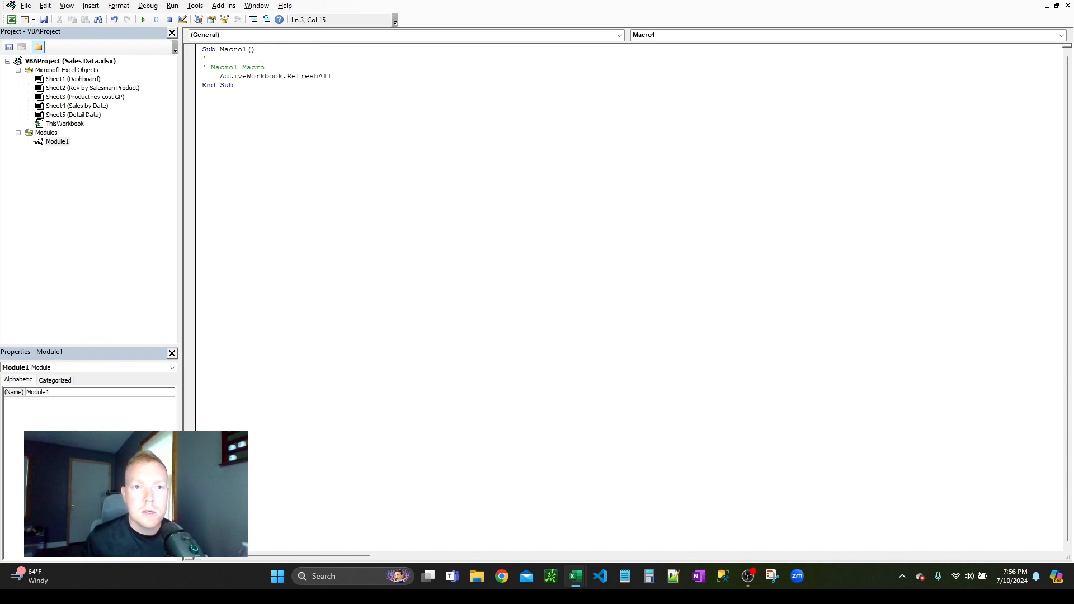
left_click_drag(348, 76, 221, 76)
left_click(307, 110)
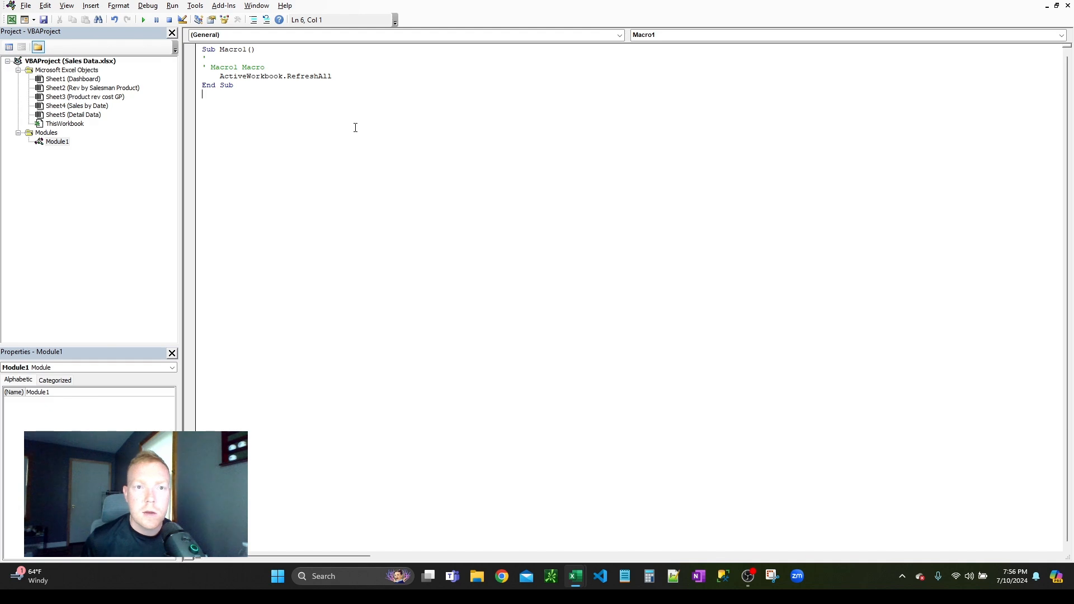
Step: Draw a form control button beside the product PivotChart on the Dashboard, around columns U to X, and assign Macro1 to it
left_click(1060, 0)
left_click(747, 186)
left_click(245, 45)
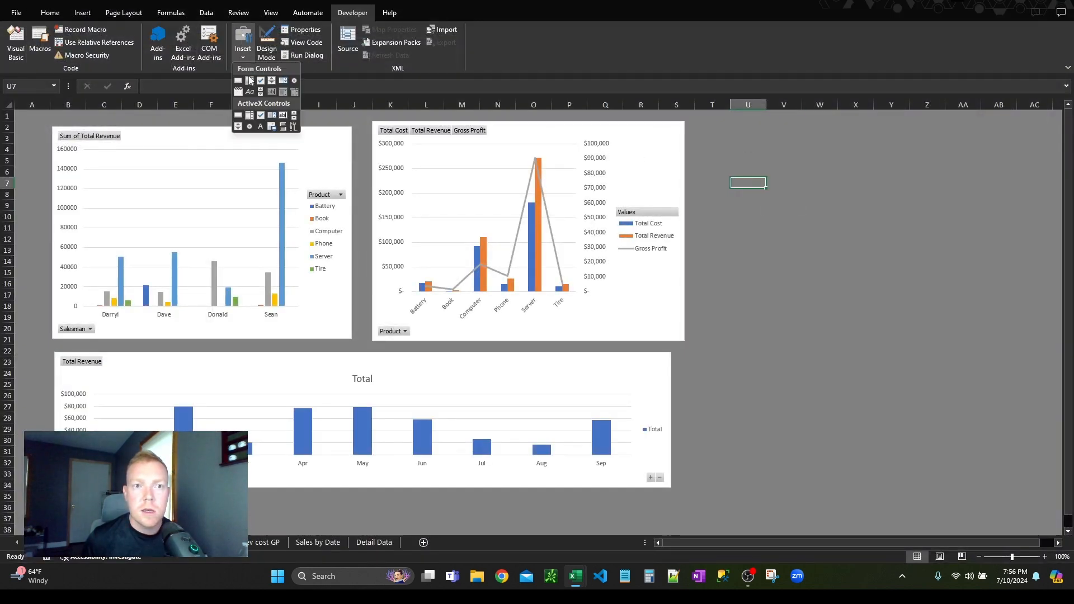
left_click(238, 81)
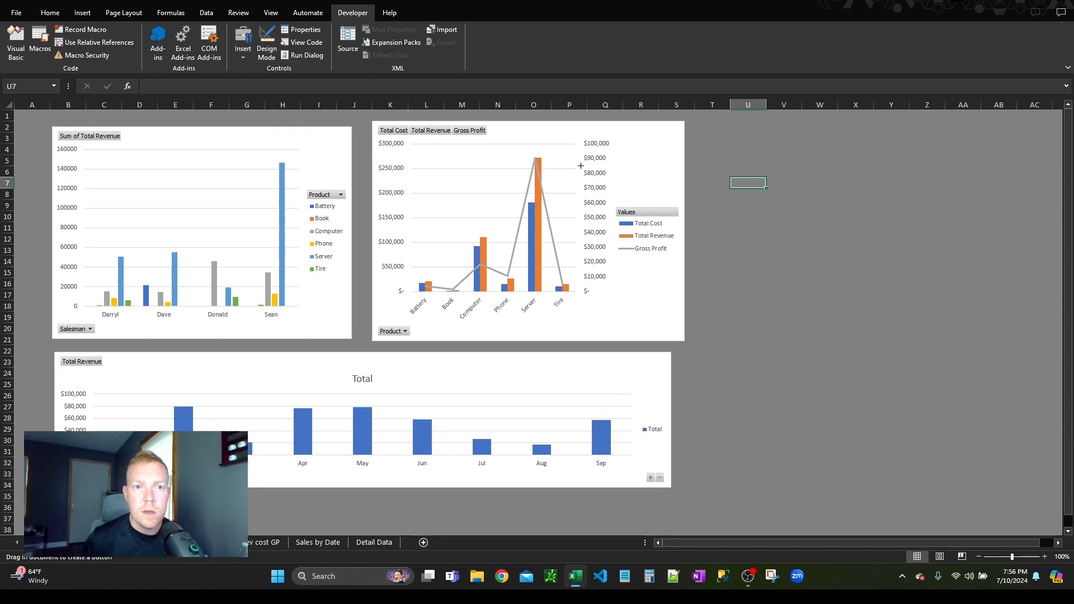
left_click_drag(725, 133, 859, 200)
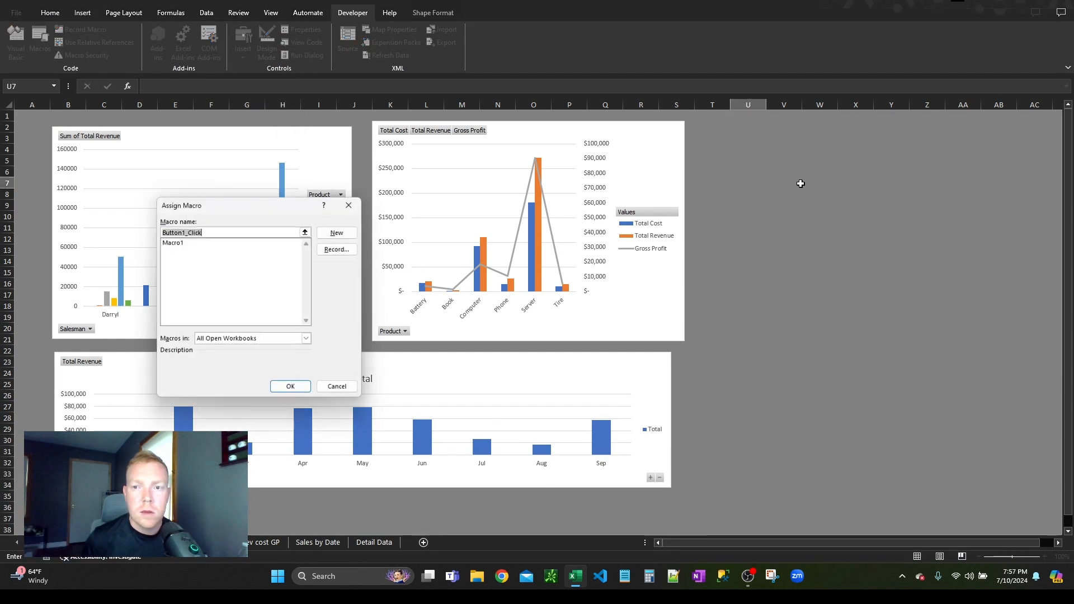
left_click(177, 242)
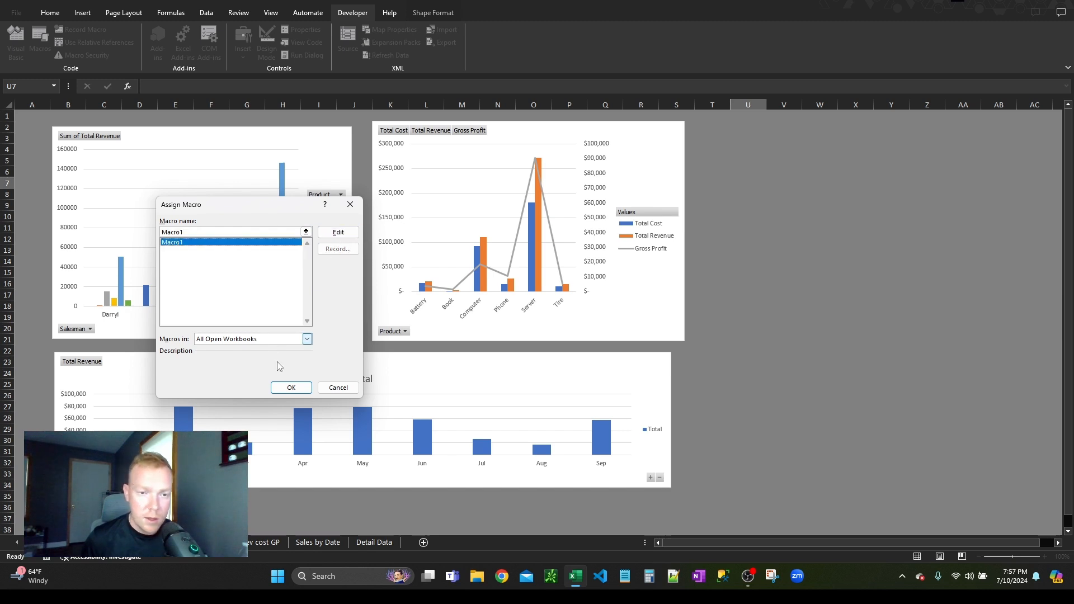
left_click(297, 391)
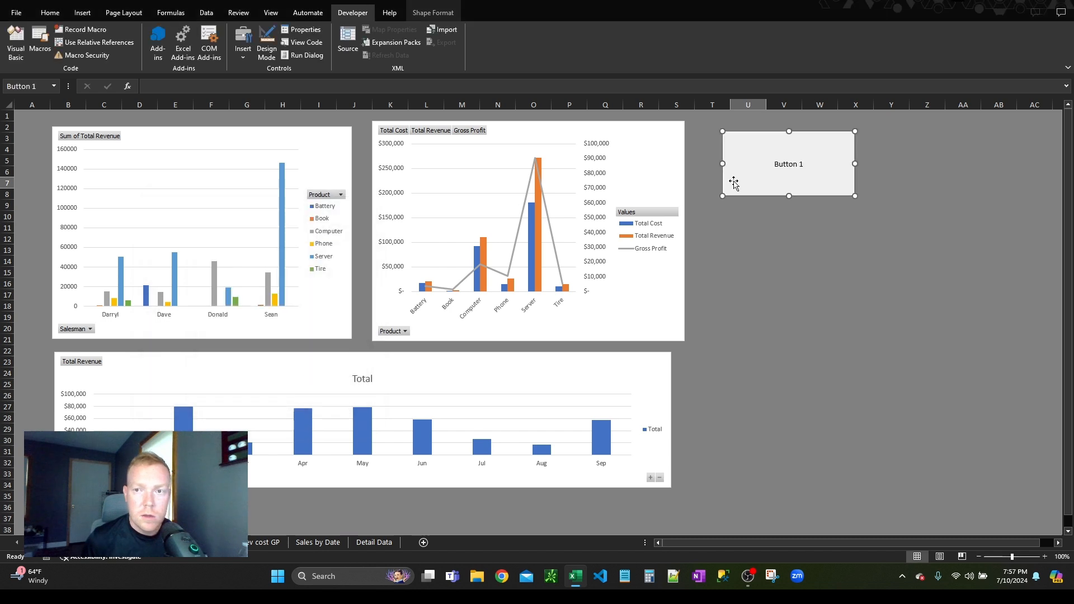
Step: Change the new button's label to "Refresh Data"
right_click(765, 161)
left_click(783, 212)
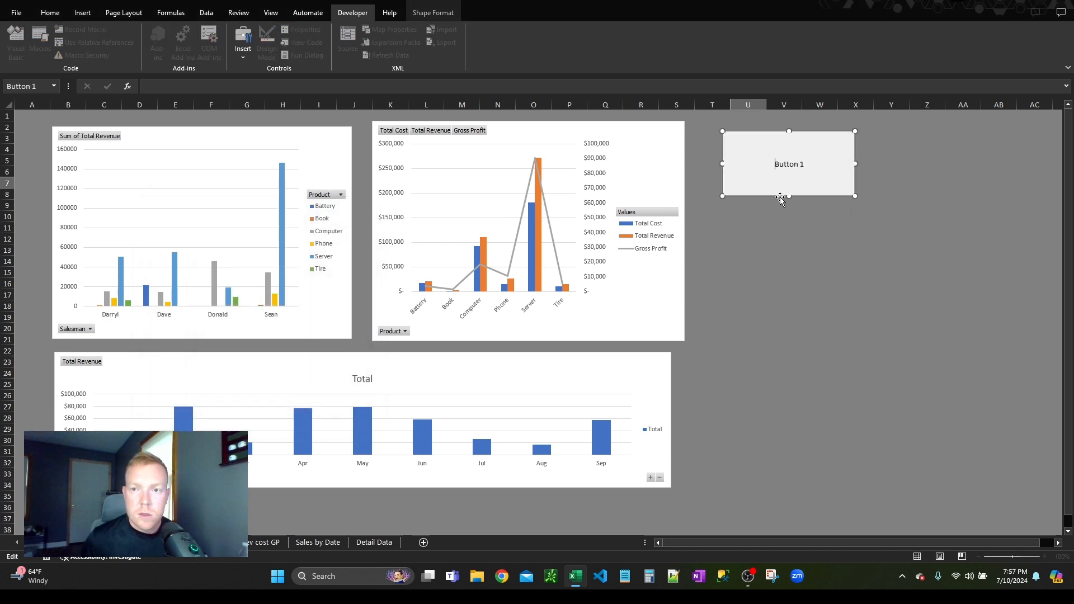
key("ctrl+a")
key("BackSpace")
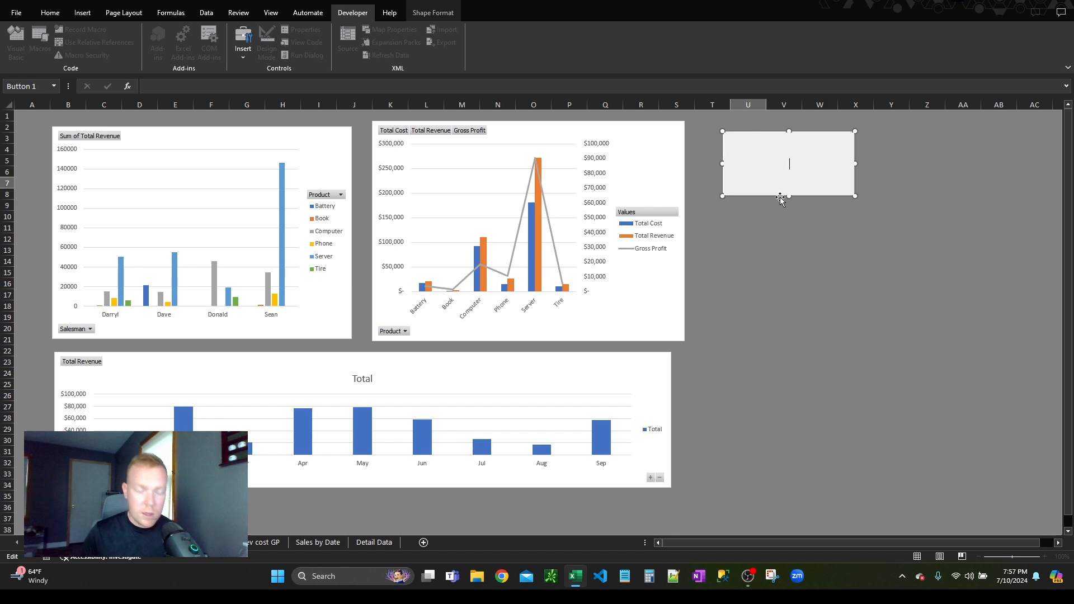
type("Refresh Data")
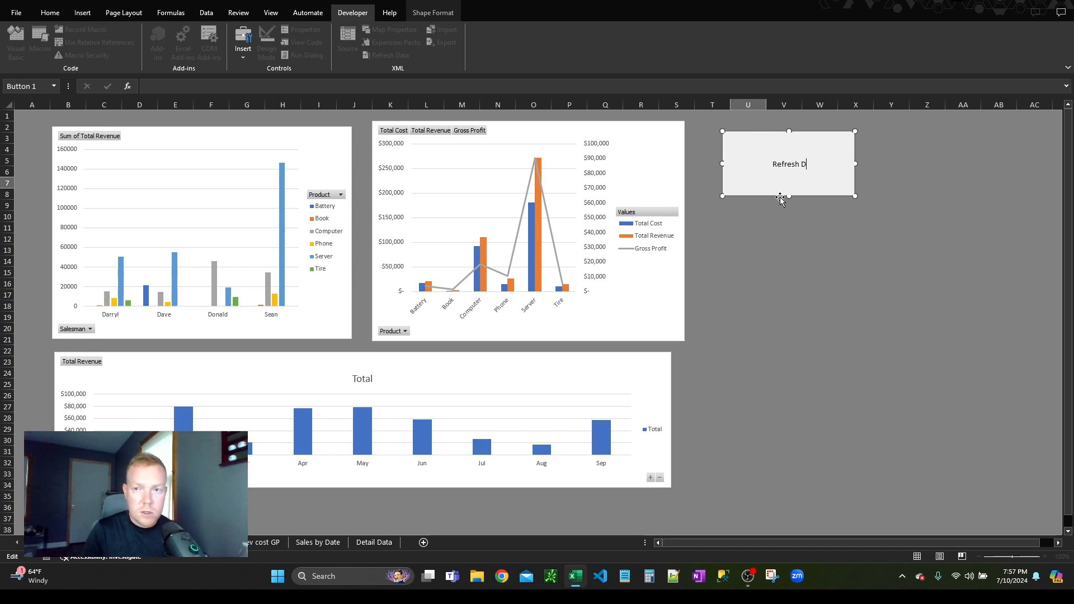
key("Escape")
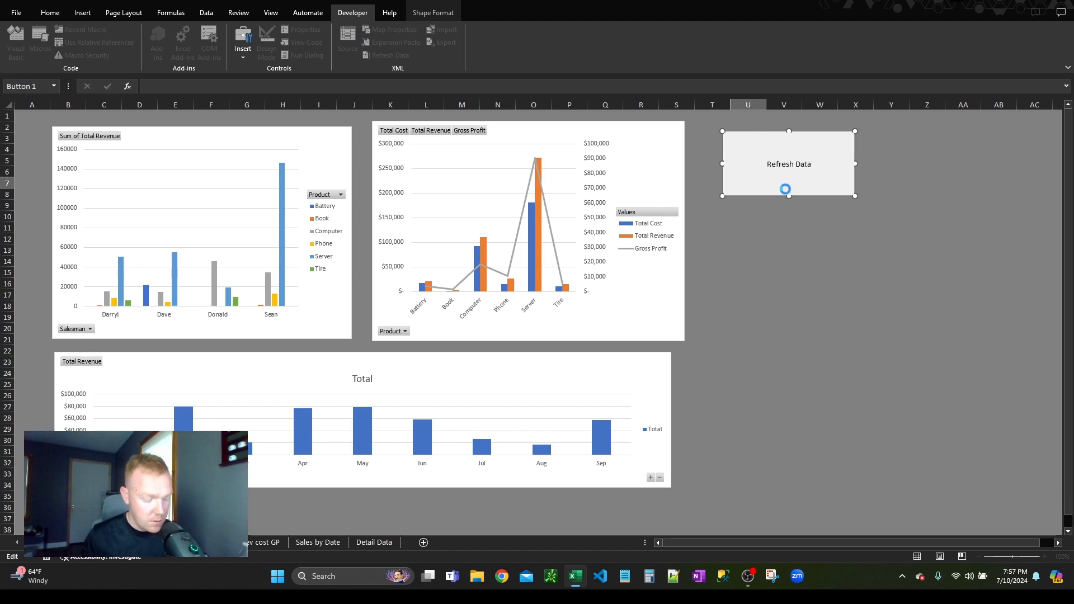
key("ctrl+a")
left_click(862, 273)
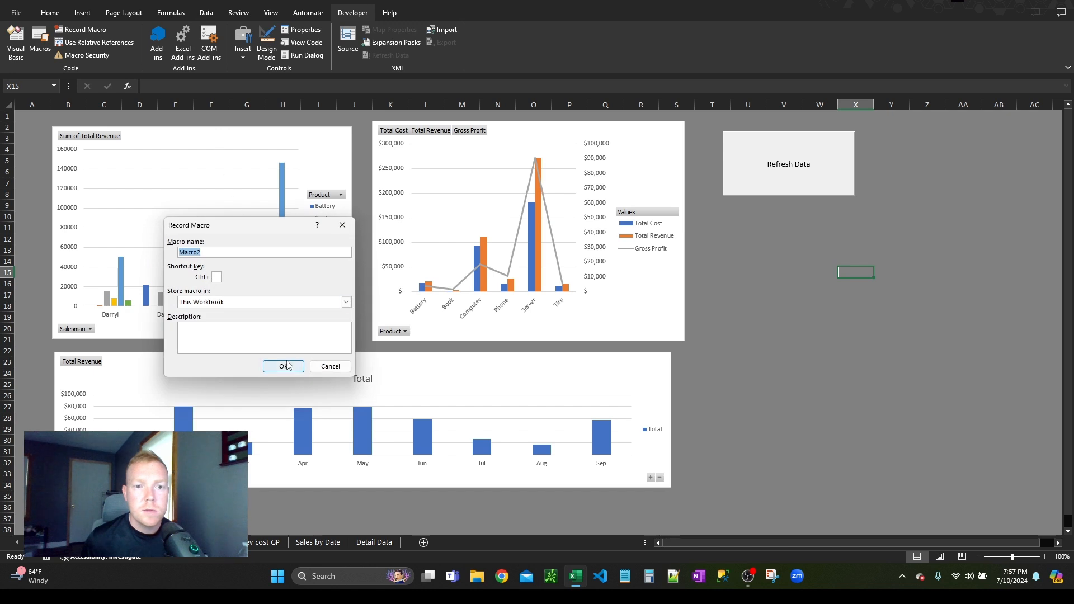
Step: Start recording a macro named RefreshPivot, stored in This Workbook
type("Re")
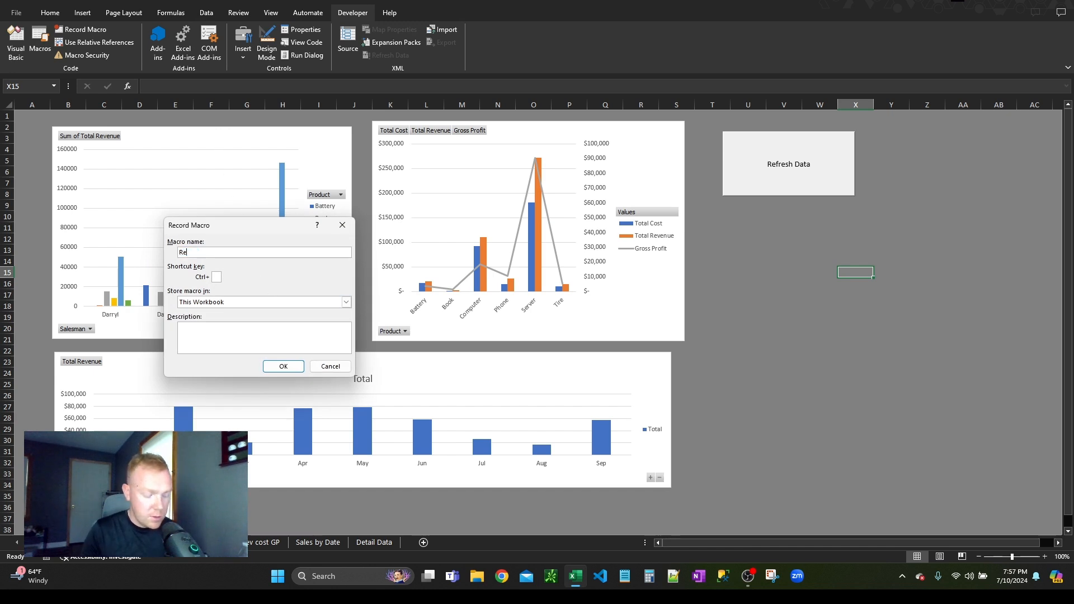
type("freshPivot")
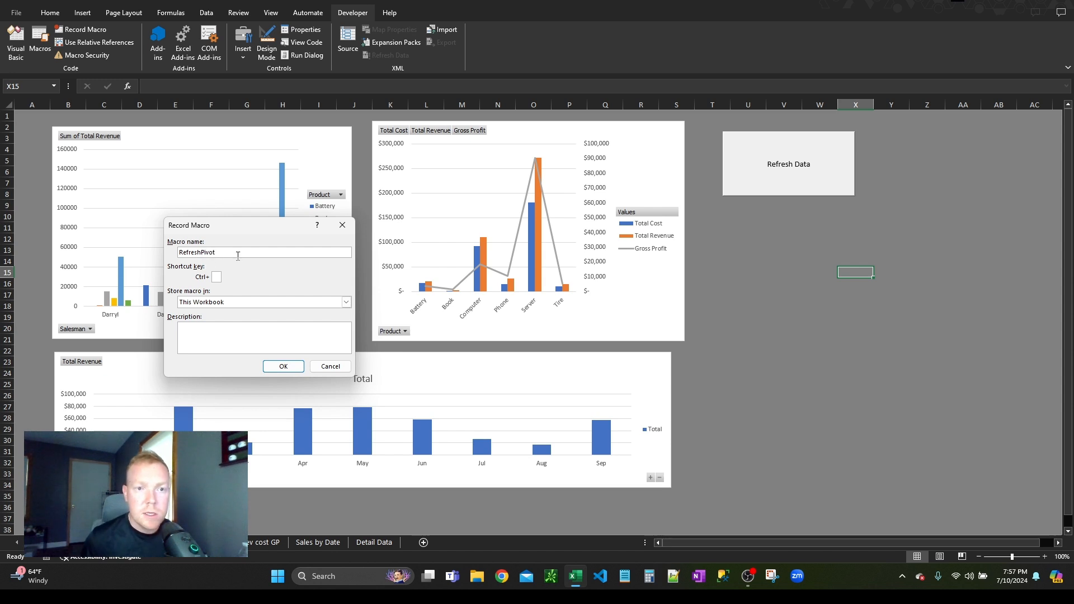
left_click(283, 366)
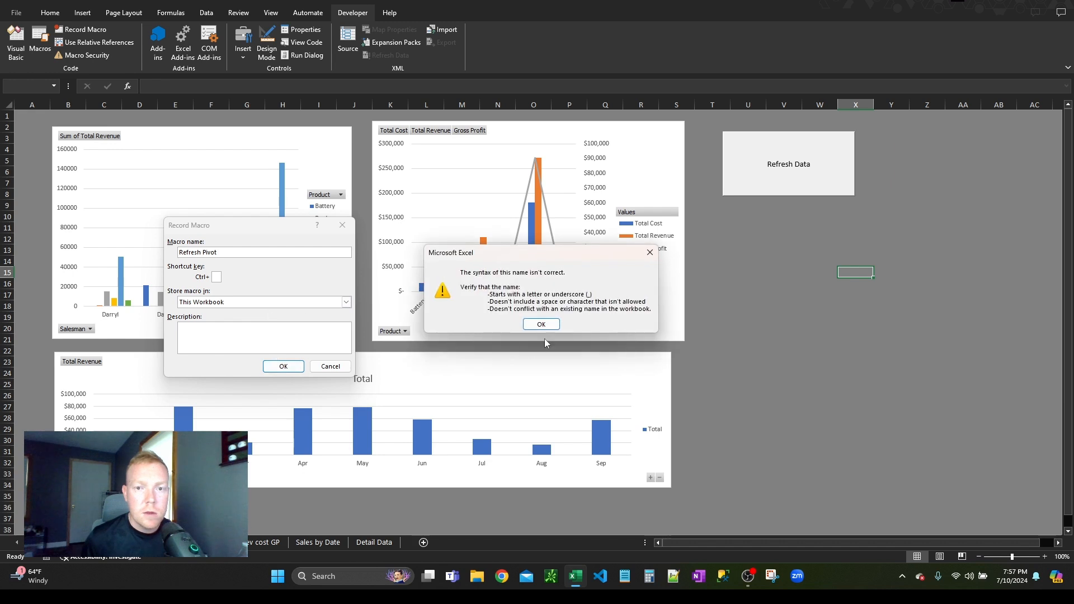
left_click(542, 325)
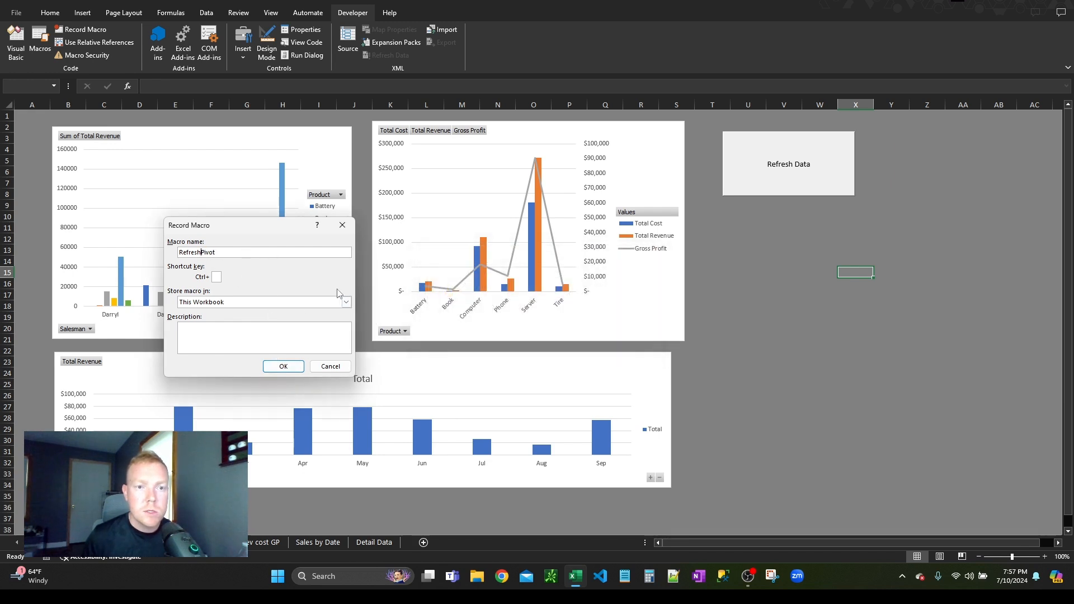
left_click(286, 368)
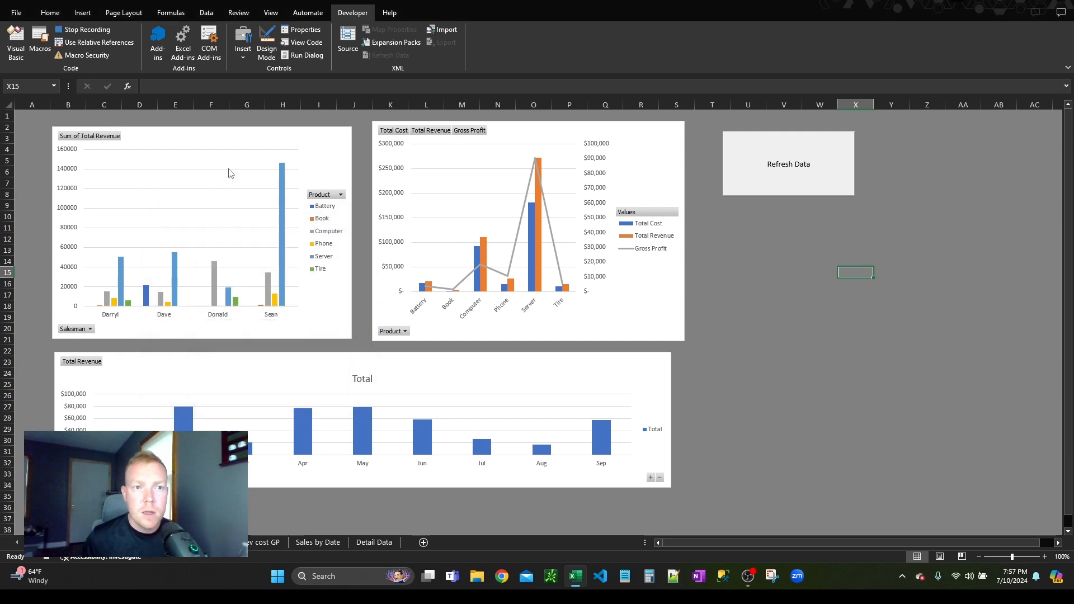
Step: While recording, refresh the data of each of the three PivotCharts on the Dashboard in turn
right_click(224, 135)
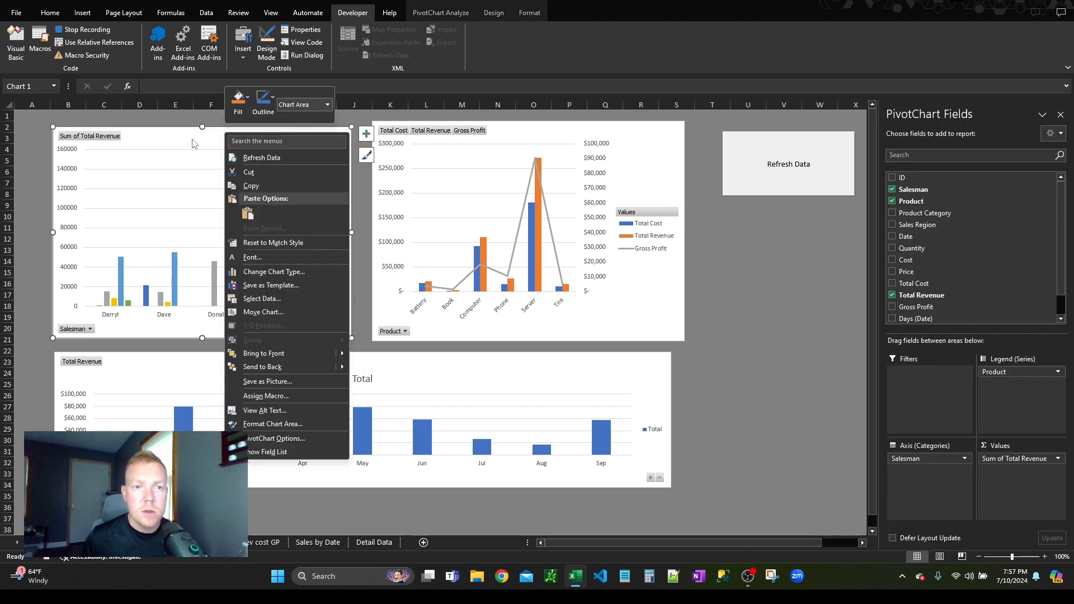
left_click(249, 159)
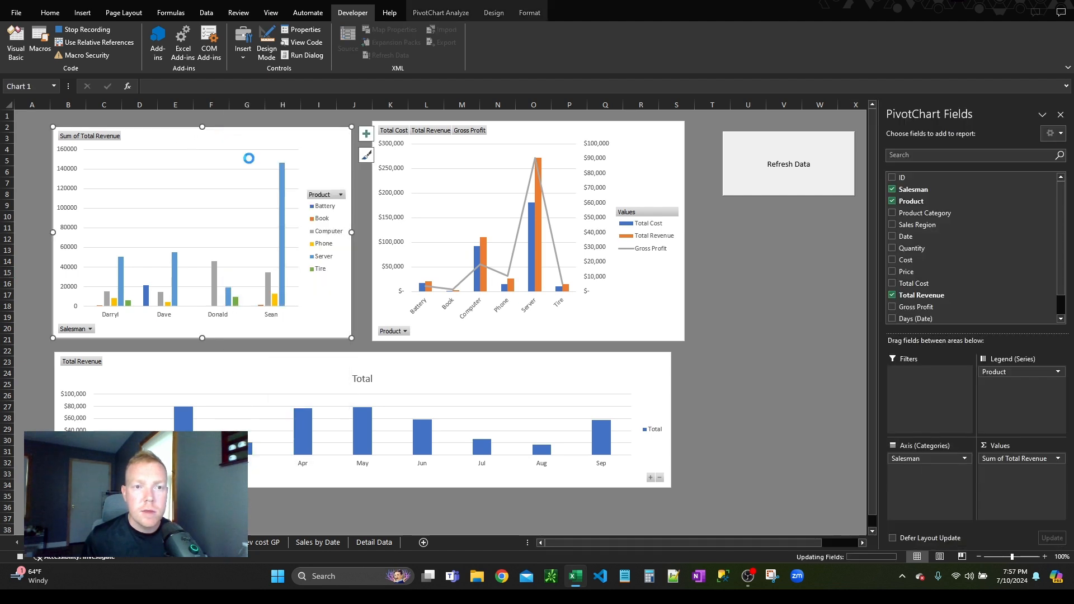
right_click(504, 133)
left_click(520, 156)
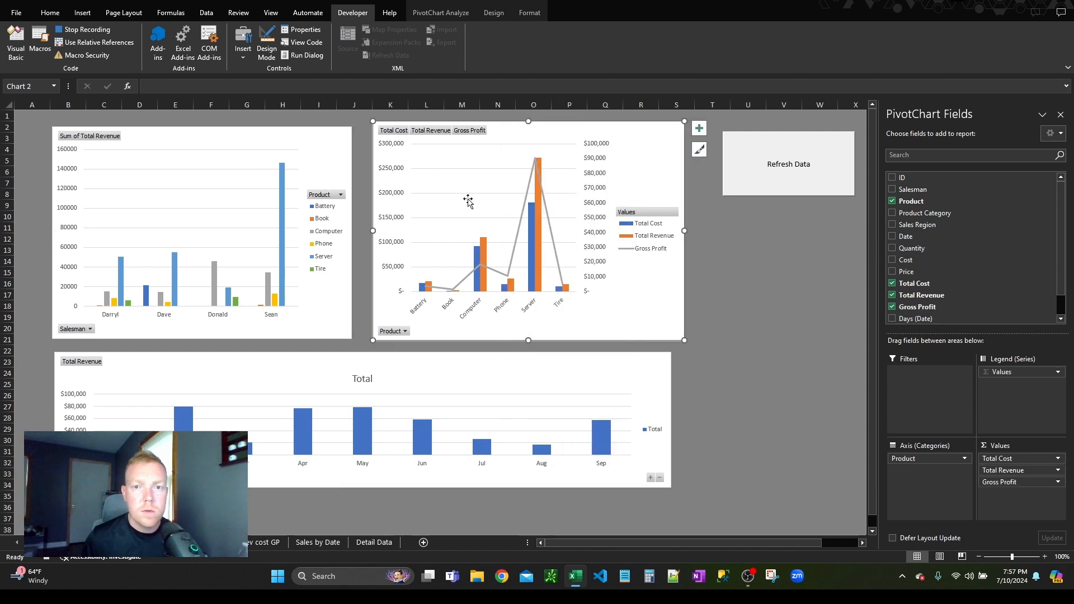
left_click(264, 358)
right_click(265, 362)
left_click(316, 59)
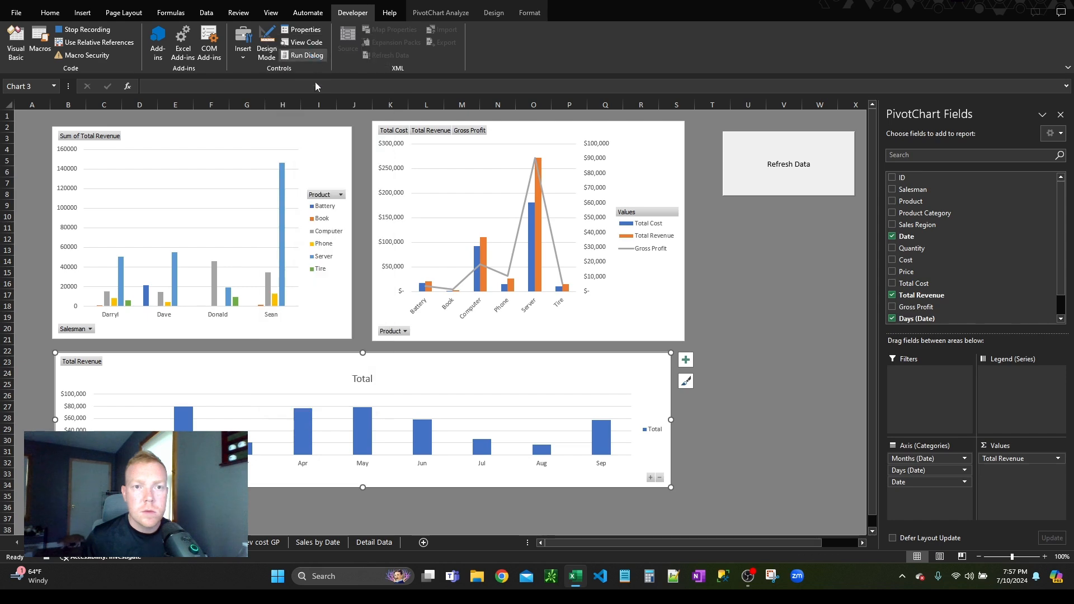
Step: Select cell B3 on the Rev by Salesman Product sheet, return to cell U13 on the Dashboard, and stop the macro recording
key("ctrl+Page_Up")
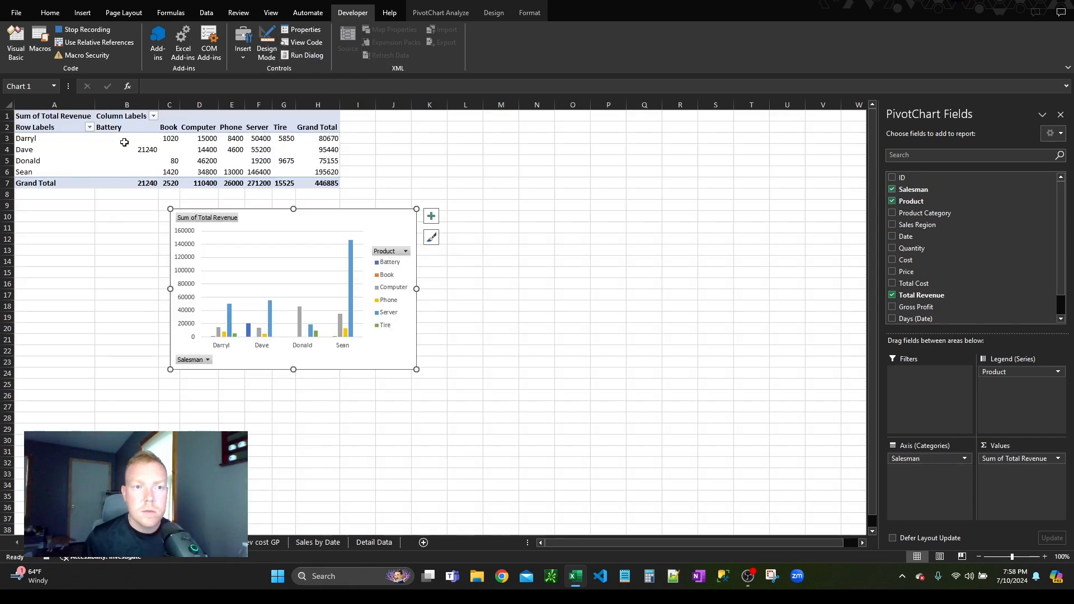
right_click(126, 145)
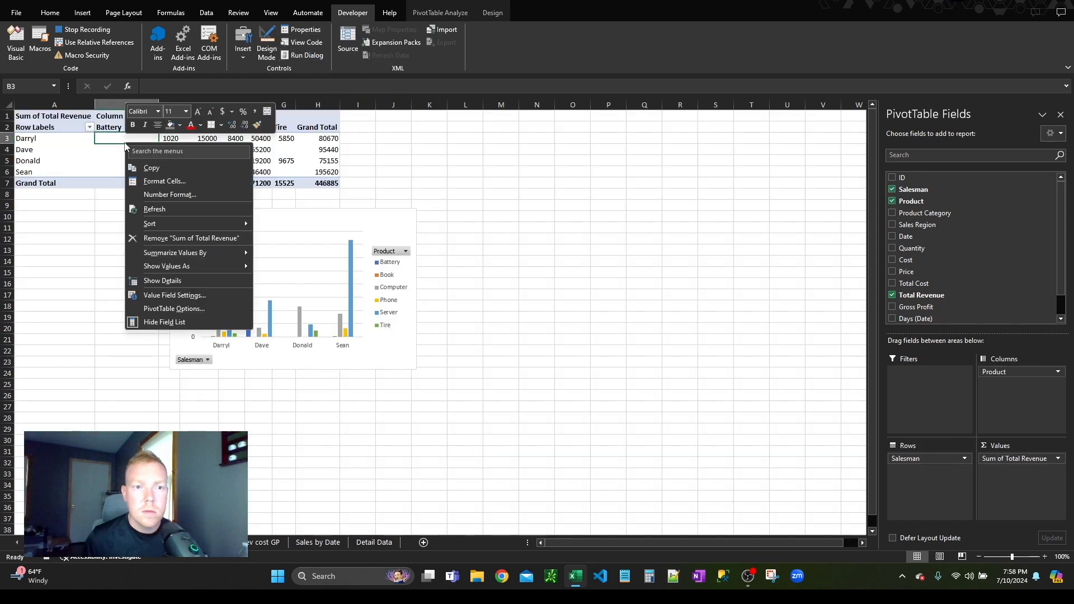
key("Escape")
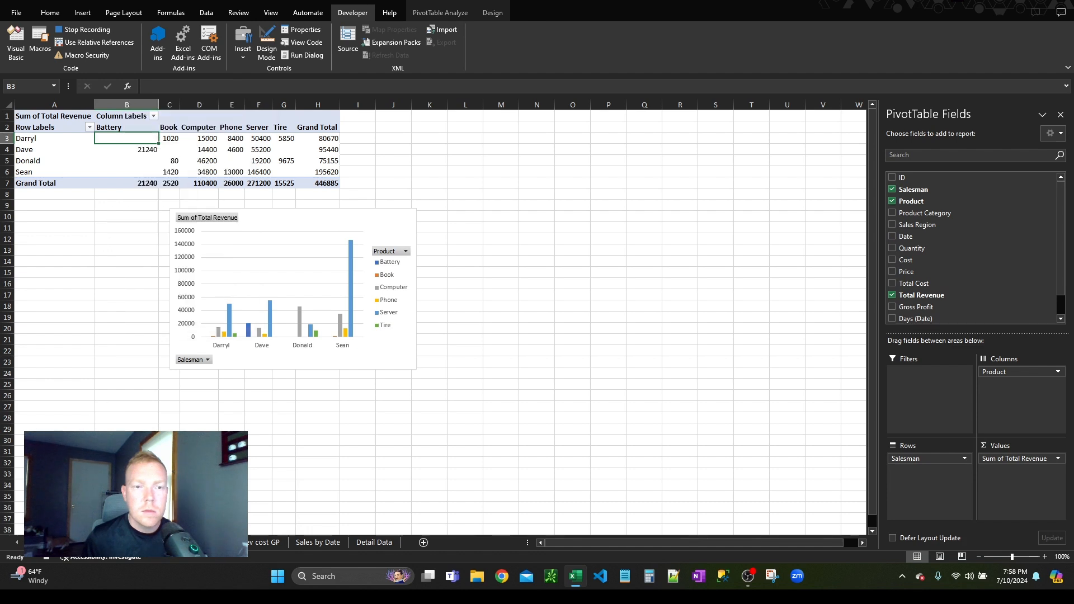
key("ctrl+Page_Down")
left_click(749, 252)
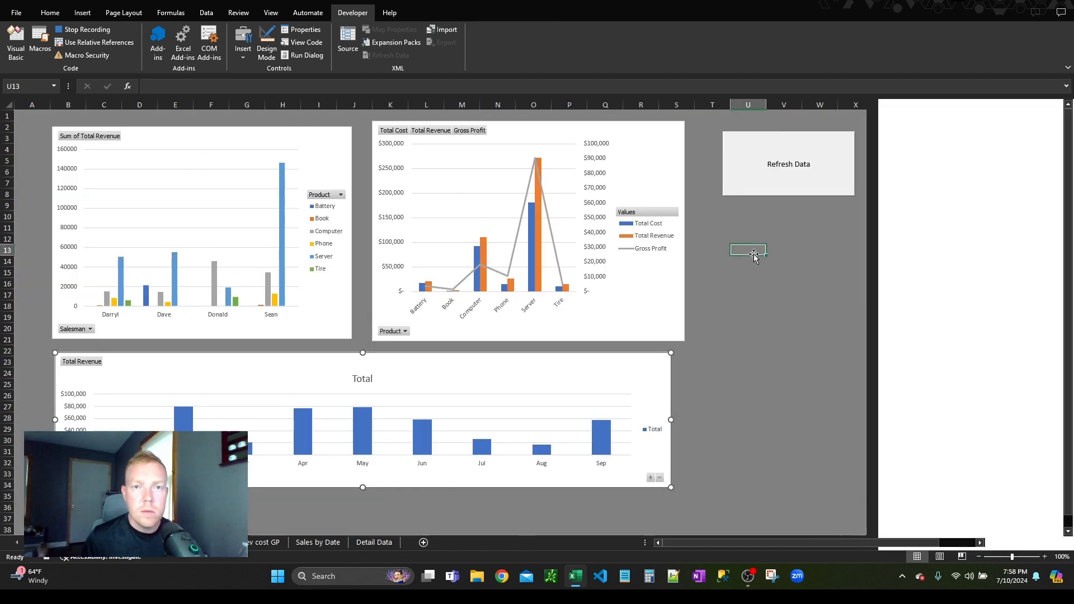
left_click(84, 29)
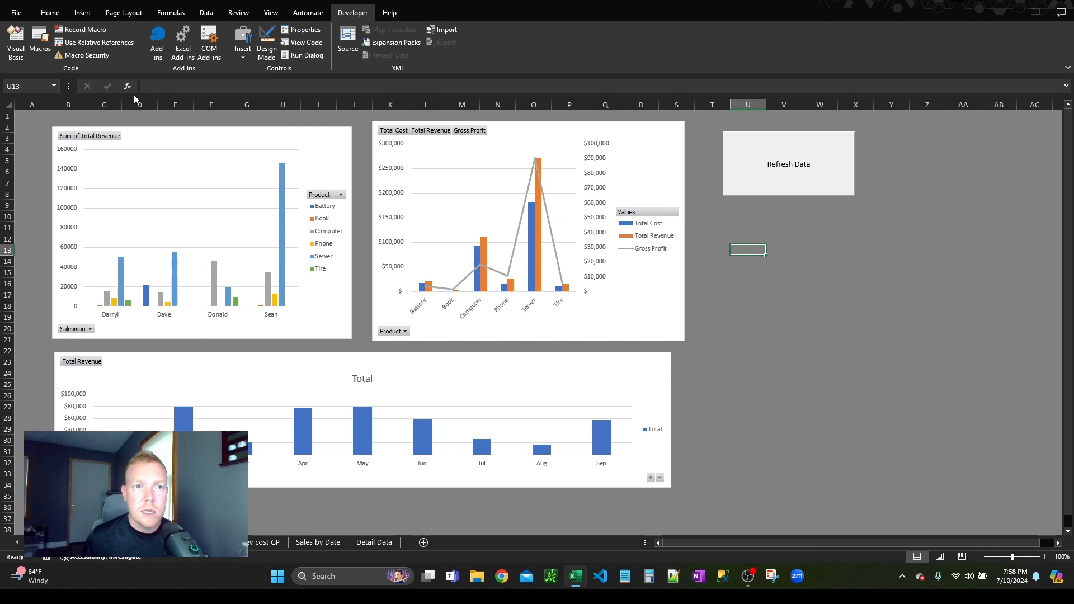
Step: Delete the four recorded sheet and range selection lines at the end of the RefreshPivot macro in the Visual Basic Editor
left_click(15, 41)
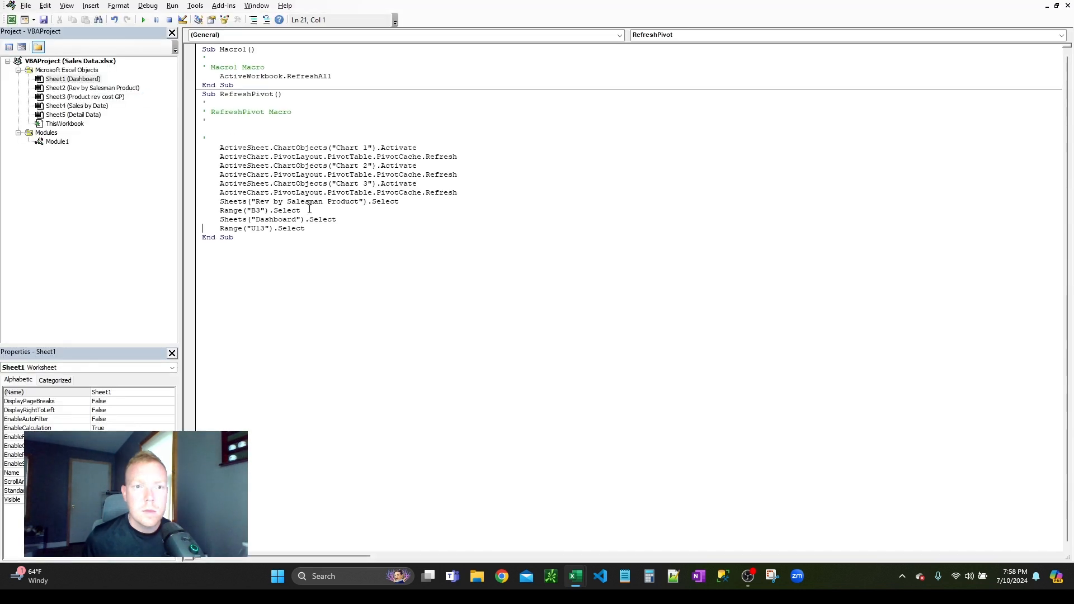
left_click_drag(322, 228, 187, 203)
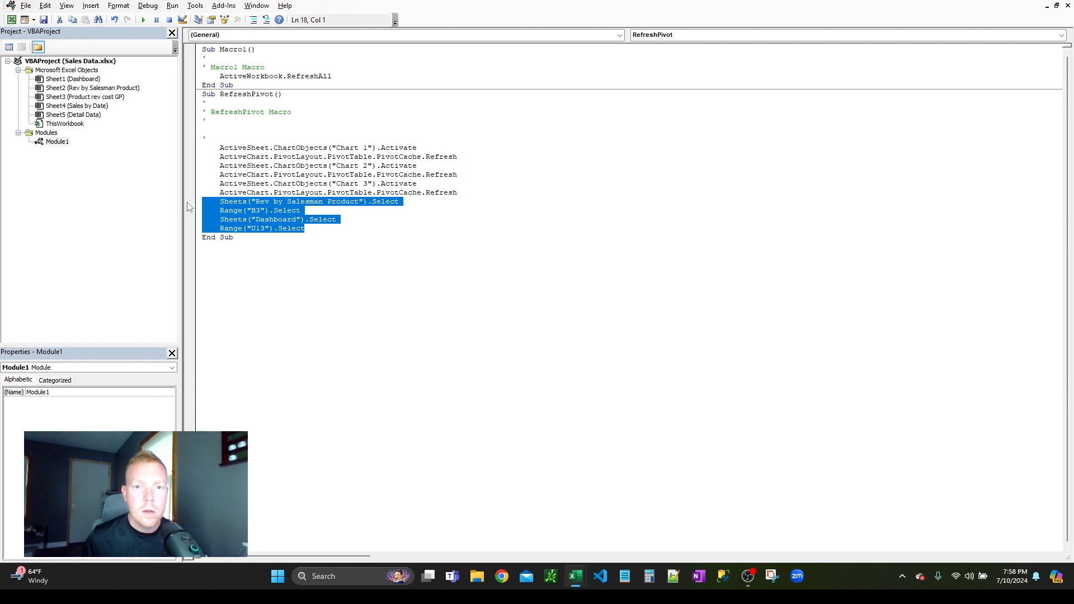
key("BackSpace")
key("BackSpace")
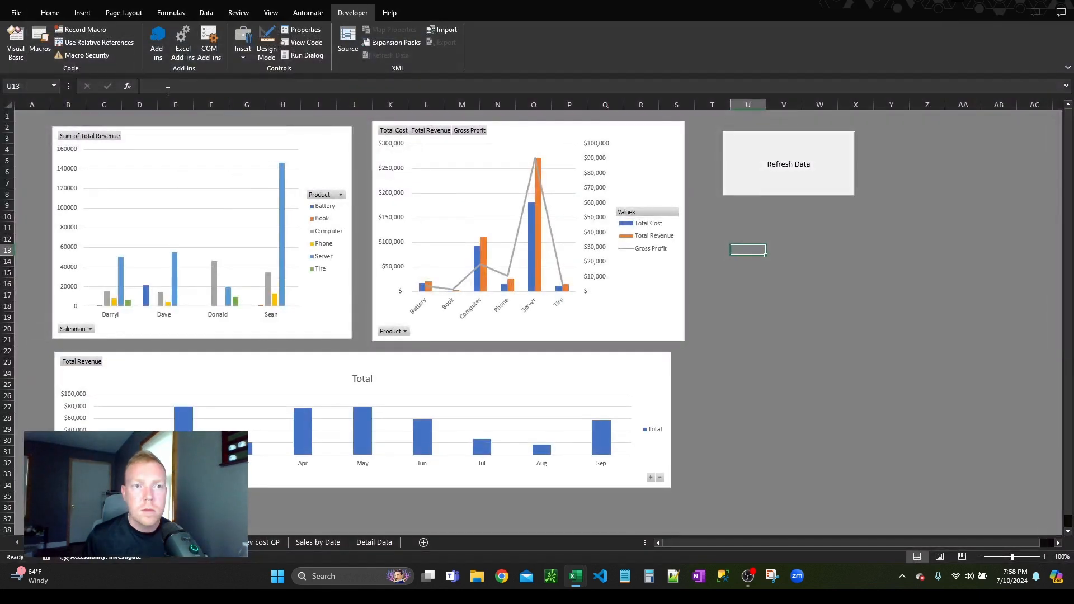
Step: Remove the comment and blank lines at the start of the RefreshPivot code in the Visual Basic Editor
left_click(18, 33)
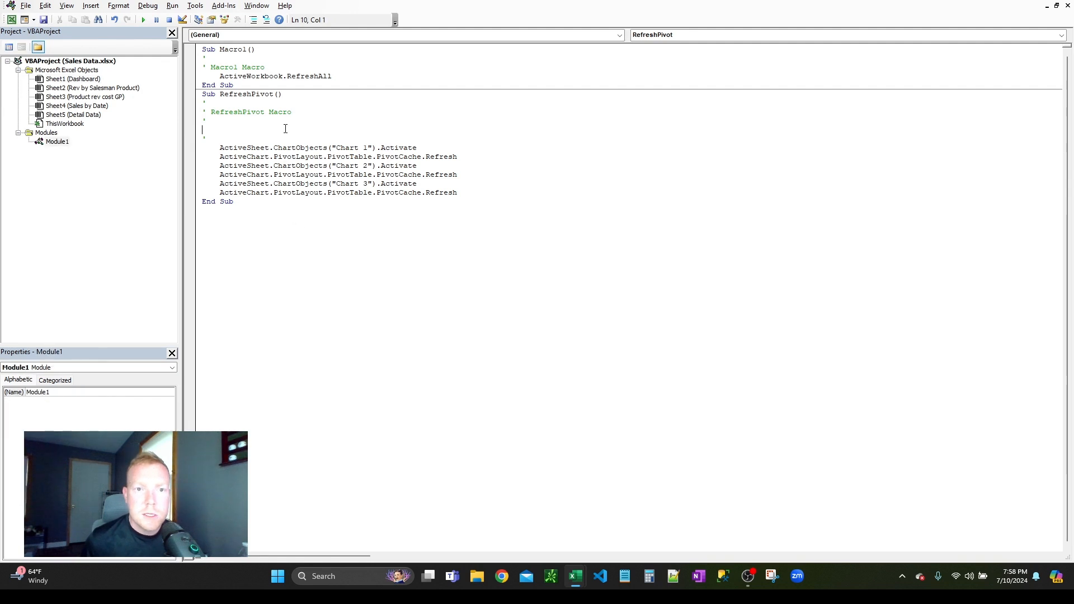
left_click_drag(228, 136, 177, 107)
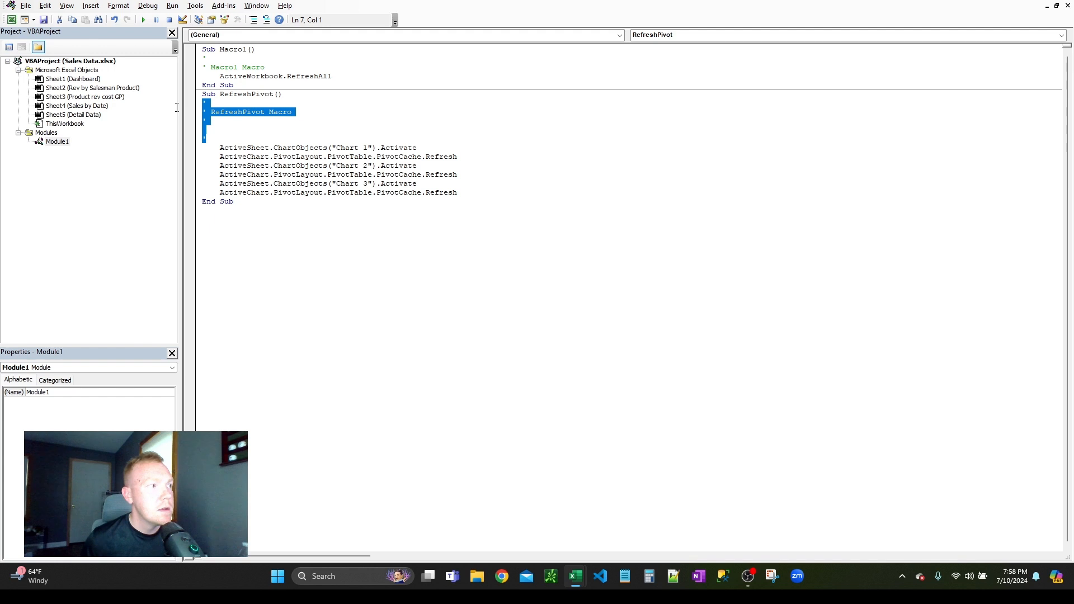
key("Delete")
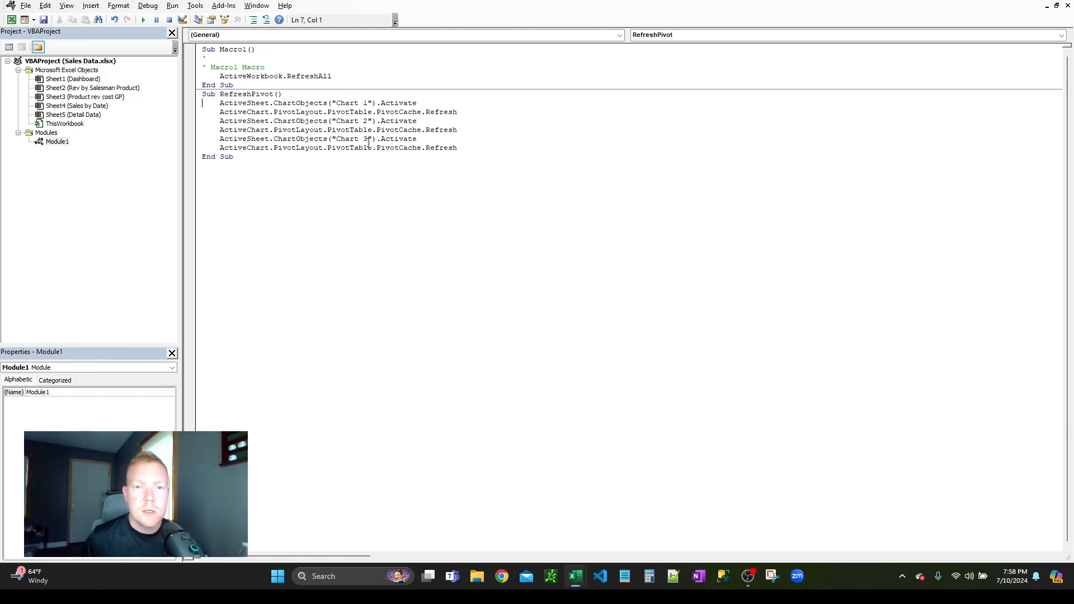
Step: Return to the Dashboard sheet, duplicate the Refresh Data button and place the copy directly below the original
key("alt+F11")
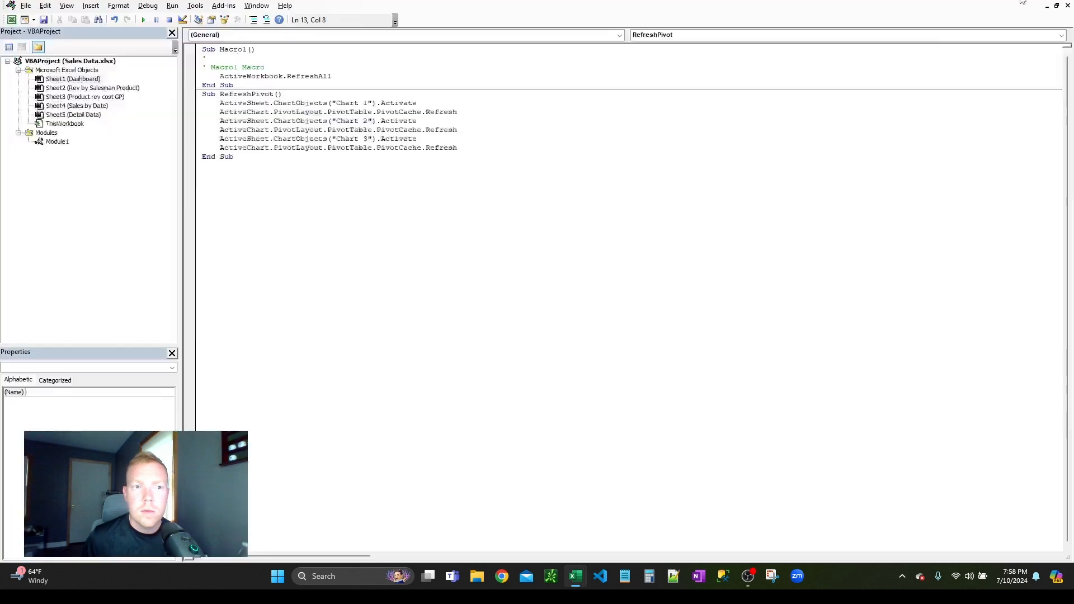
right_click(763, 164)
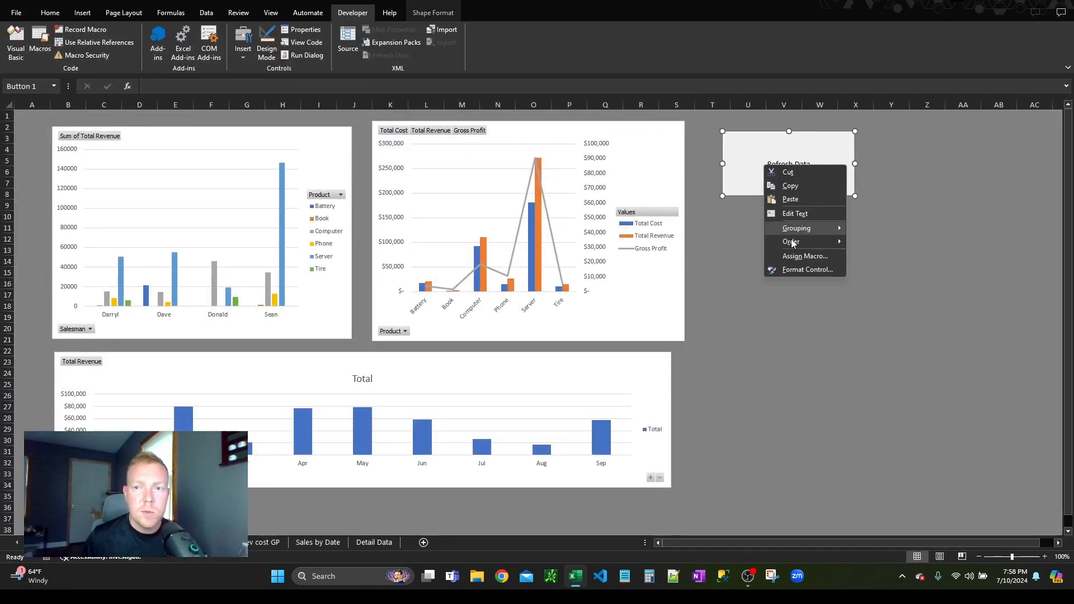
left_click(797, 185)
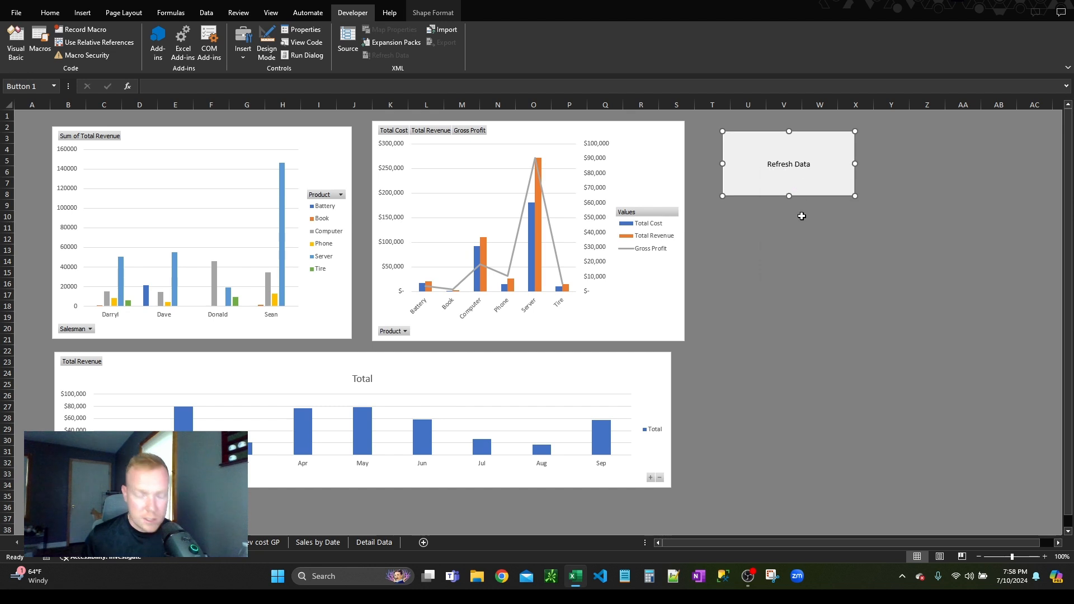
key("ctrl+v")
left_click_drag(786, 144, 775, 217)
Step: Change the label of the copied button to "Refresh Charts"
right_click(786, 246)
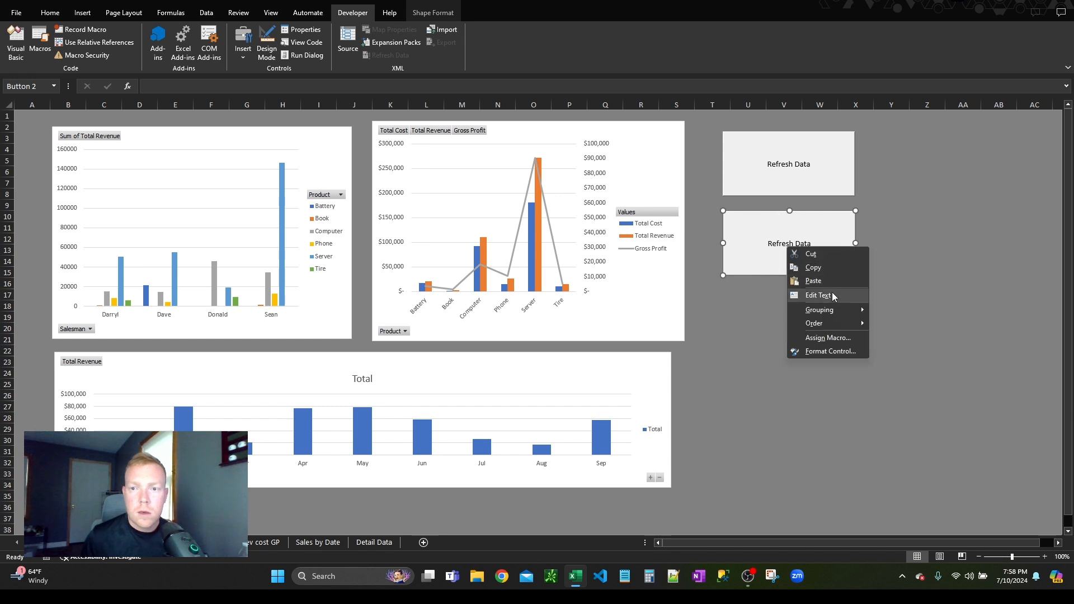
left_click(832, 292)
key("ctrl+shift+Left")
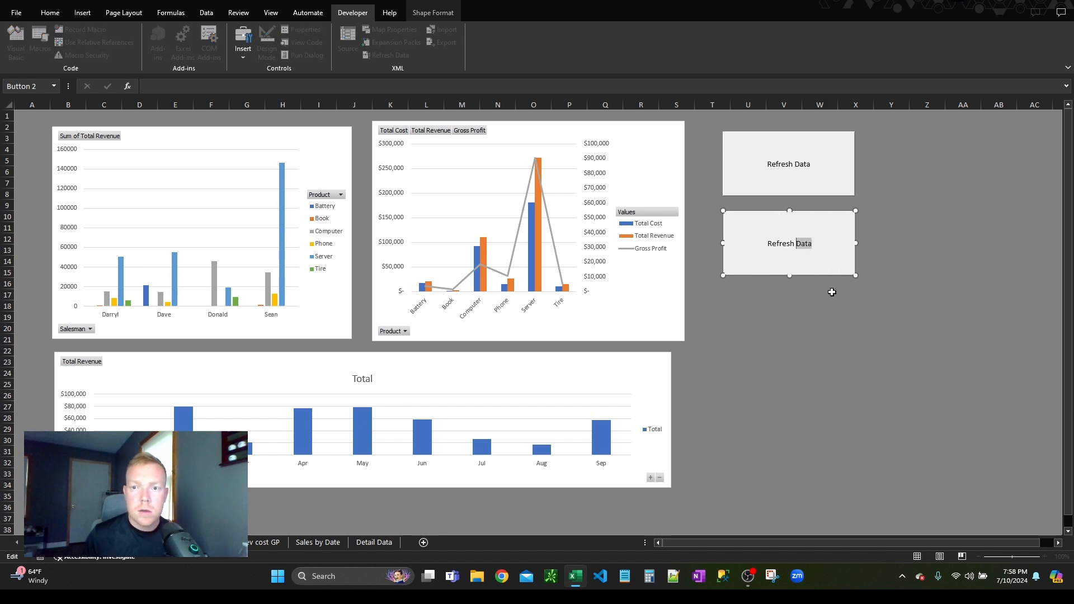
type("Ch")
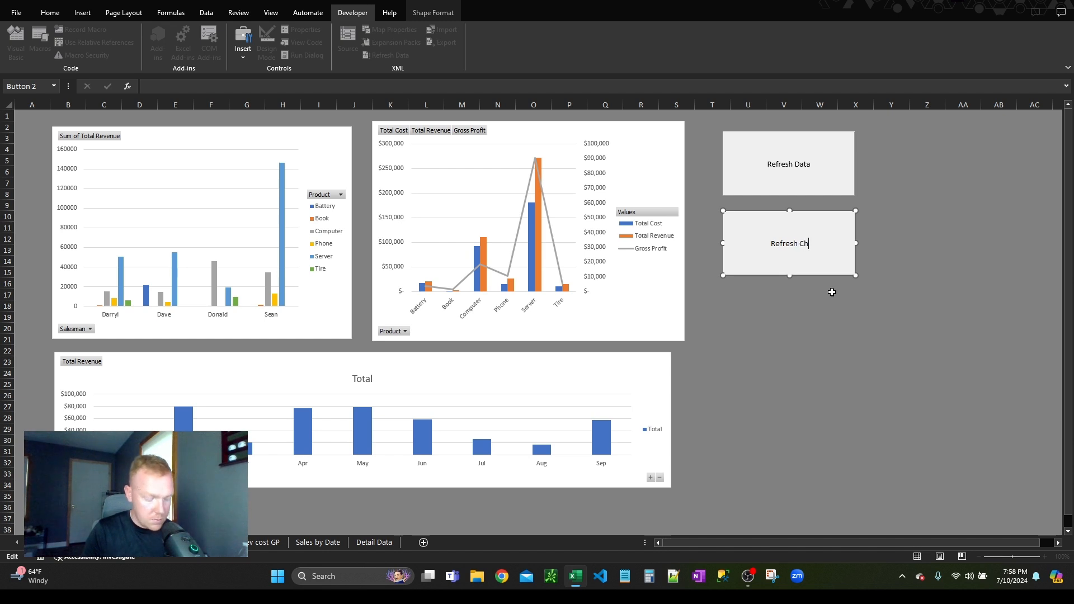
type("arts")
left_click(832, 292)
Step: Assign the RefreshPivot macro to the Refresh Charts button and deselect the button
right_click(812, 244)
left_click(851, 334)
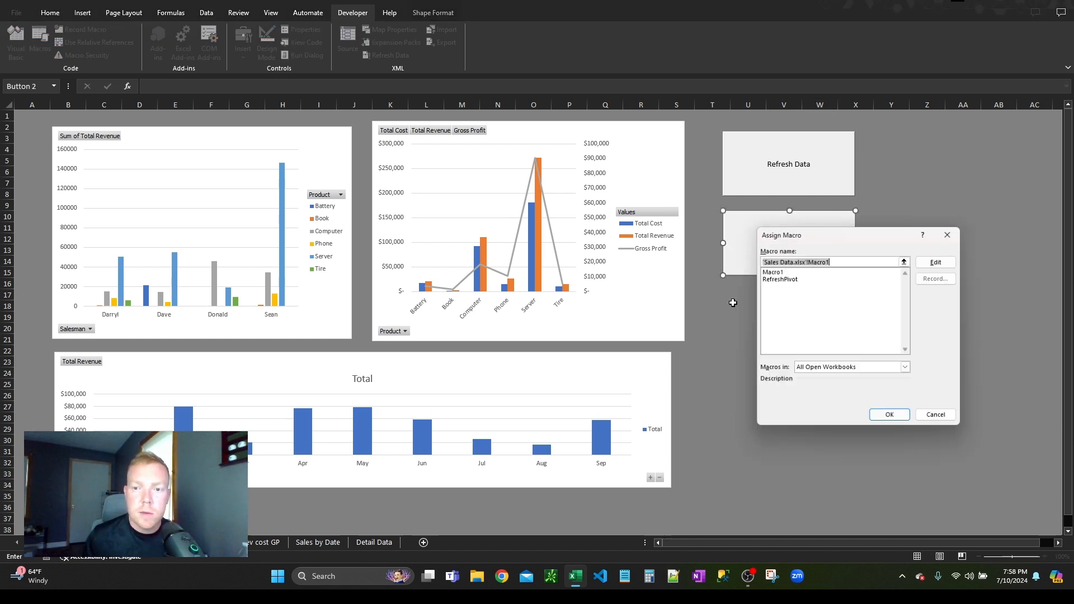
left_click(783, 286)
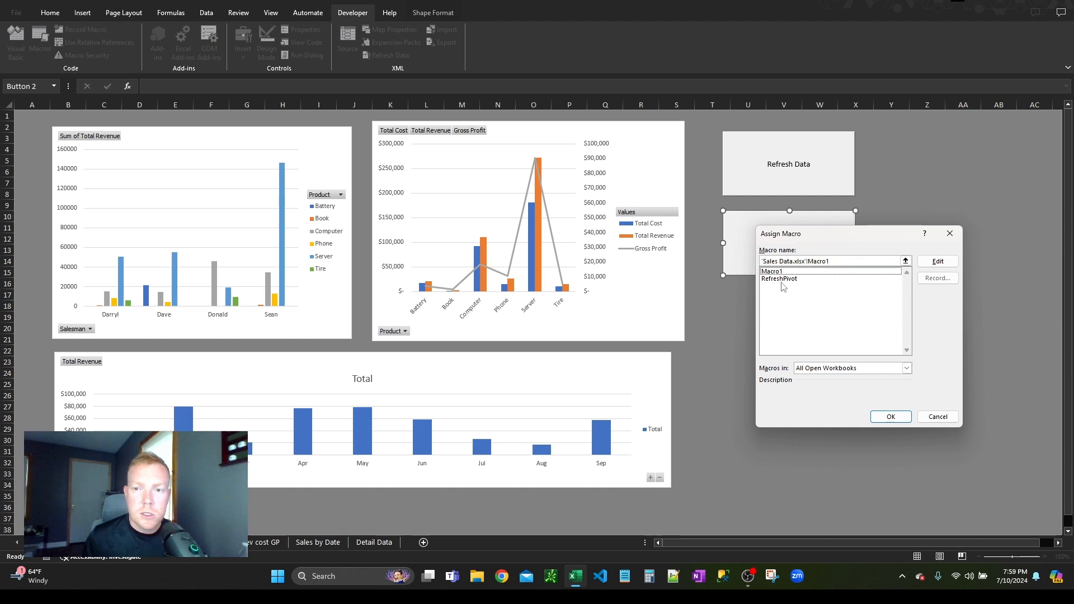
left_click(779, 279)
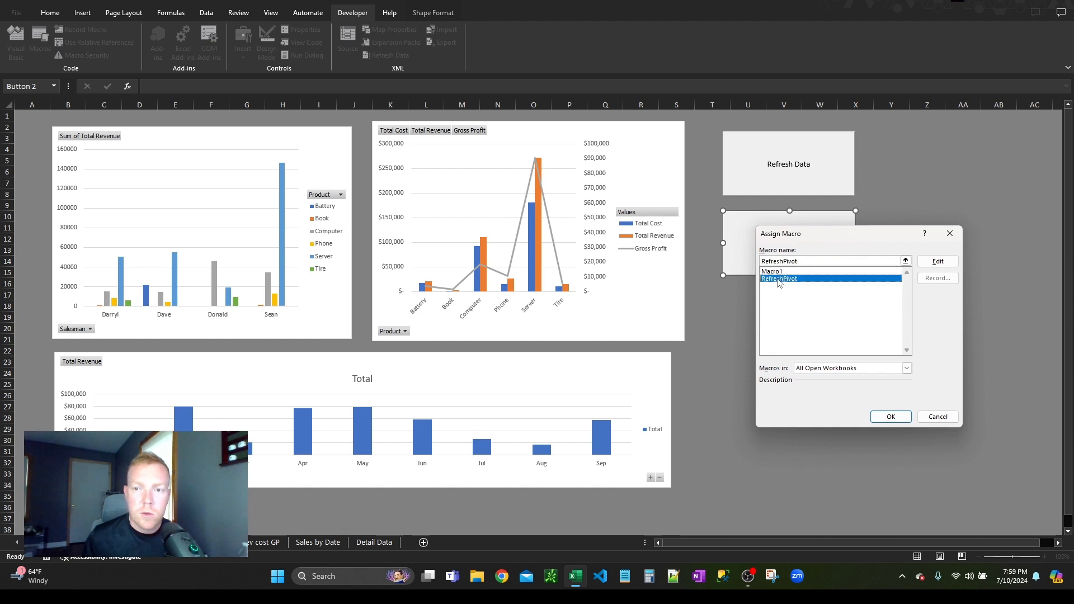
left_click(884, 414)
left_click(820, 340)
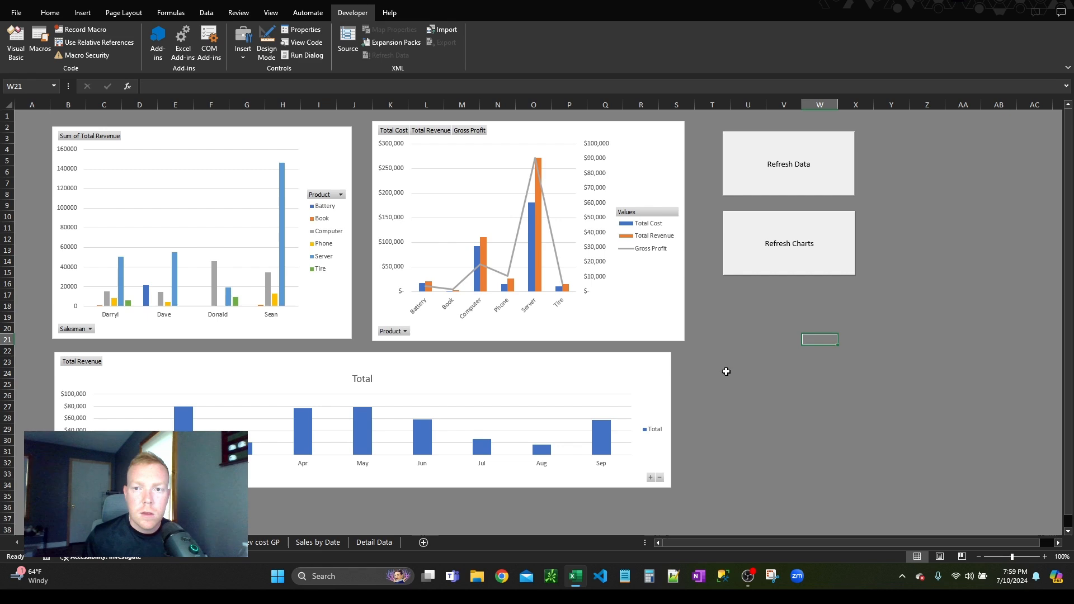
Step: Add record 31 in row 32 of Detail Data, with the salesman's name, date 10/1/2024, quantity 500, cost 650 and price 900
left_click(375, 542)
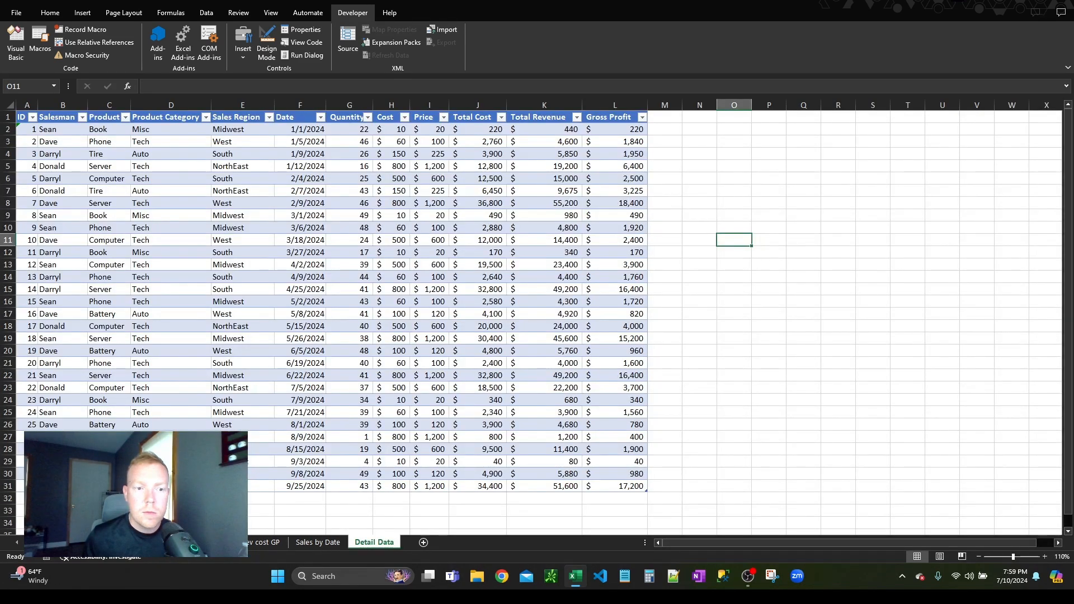
left_click(26, 498)
type("31")
key("Return")
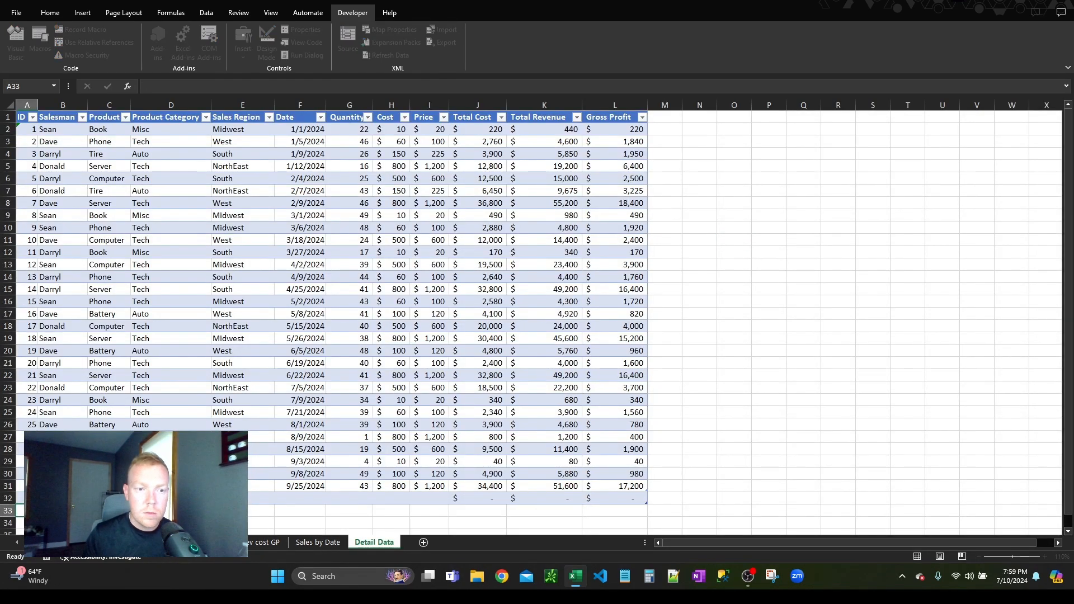
key("Up")
key("Right")
type("Dave")
key("Return")
key("Up")
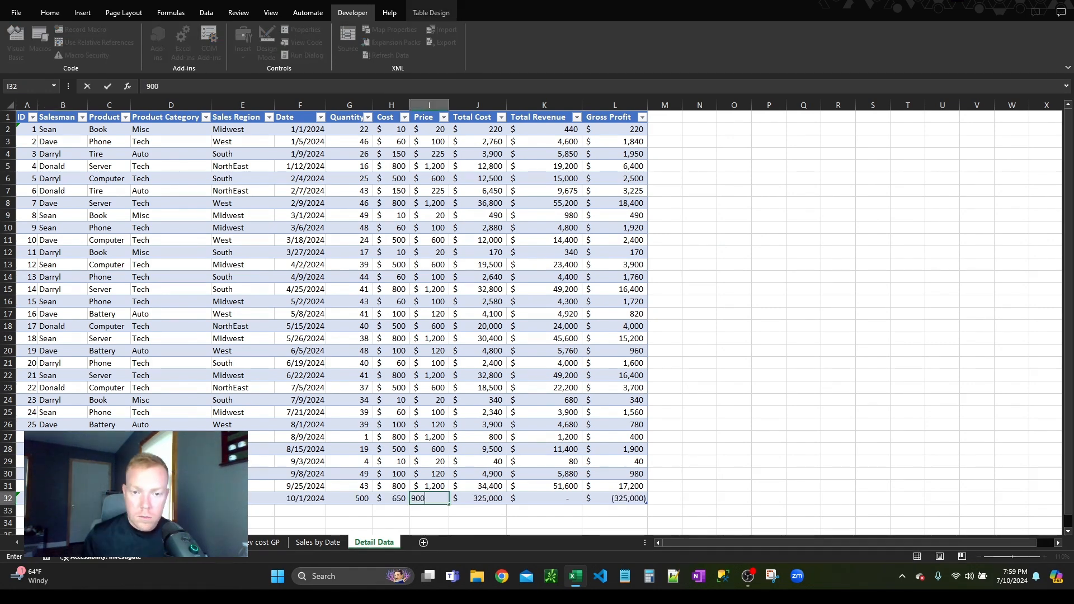
key("Tab")
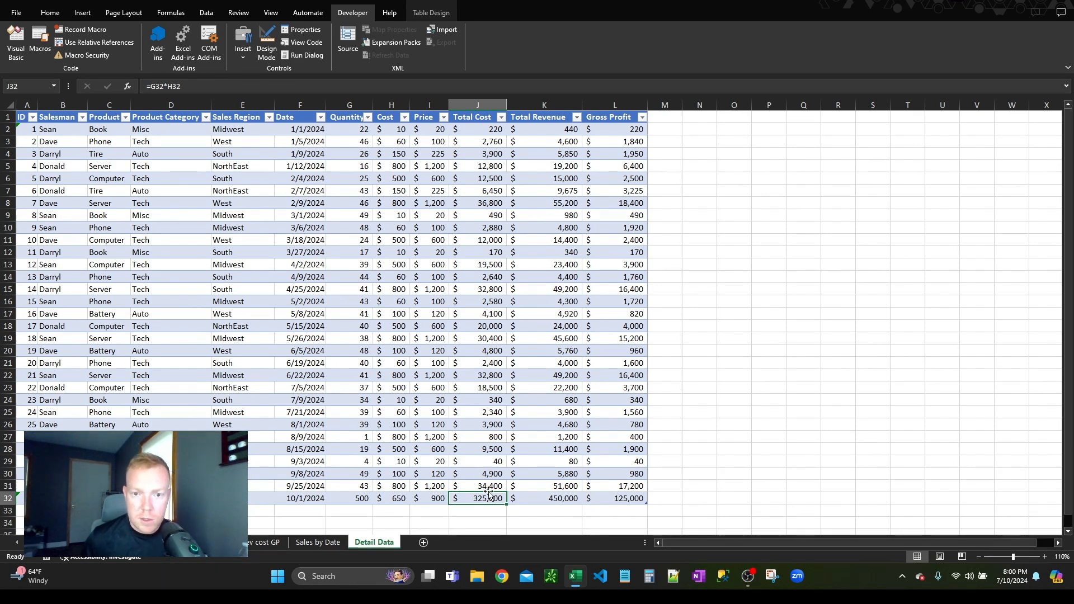
Step: On the Dashboard, run the Refresh Data button's macro and the Refresh Charts button's macro to update the PivotCharts with the new record
left_click(67, 542)
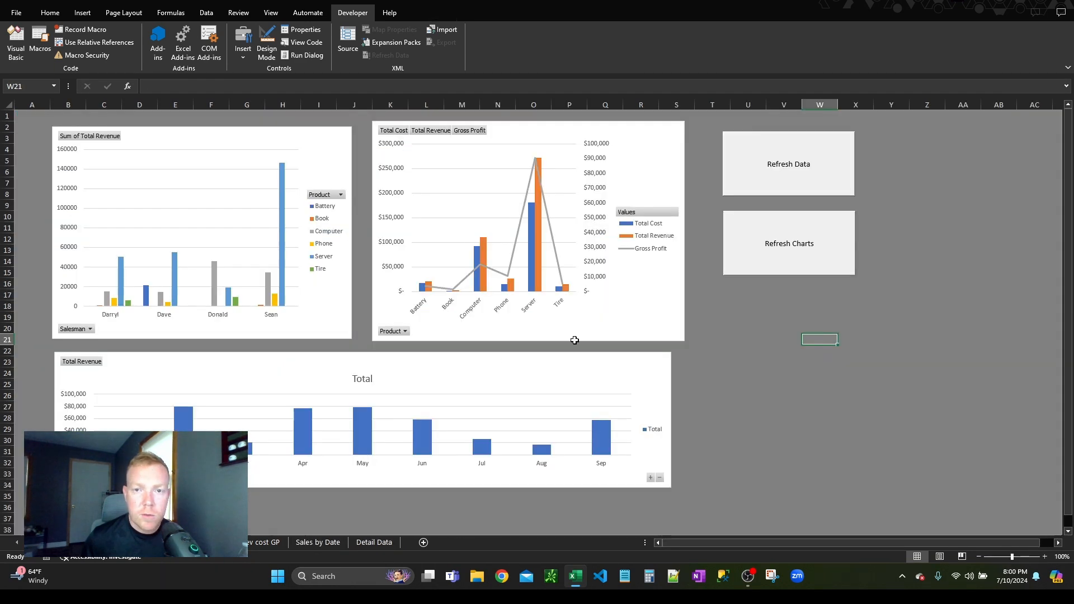
left_click(776, 174)
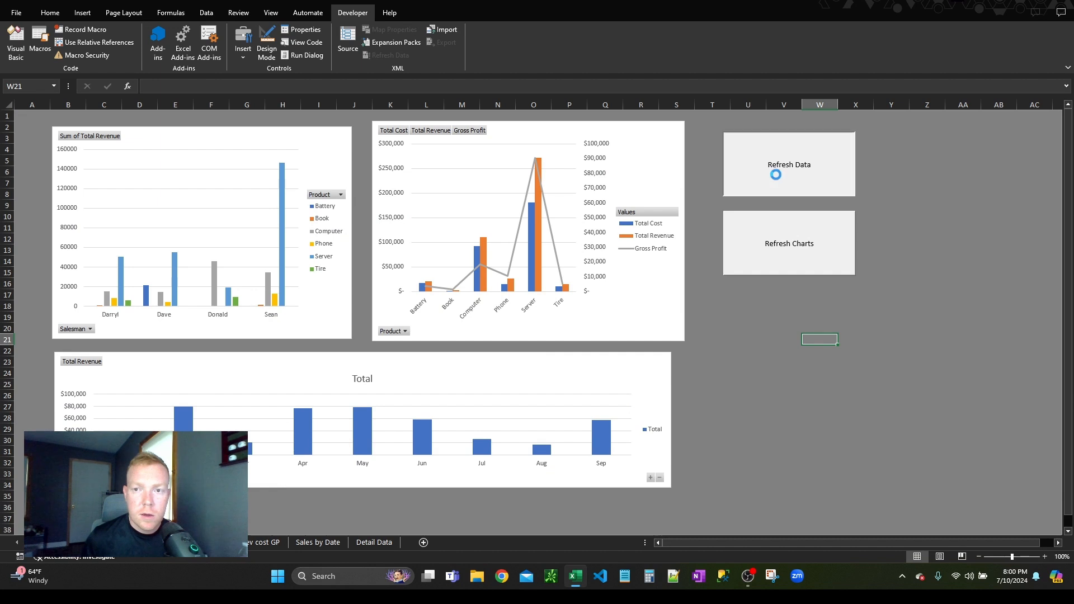
left_click(755, 234)
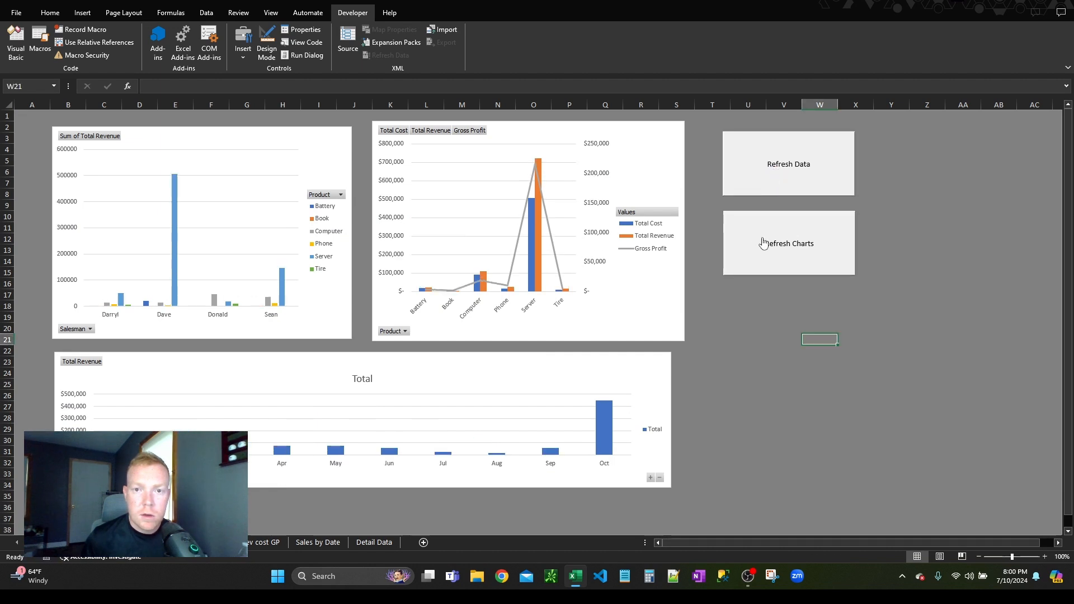
left_click(796, 251)
left_click(721, 303)
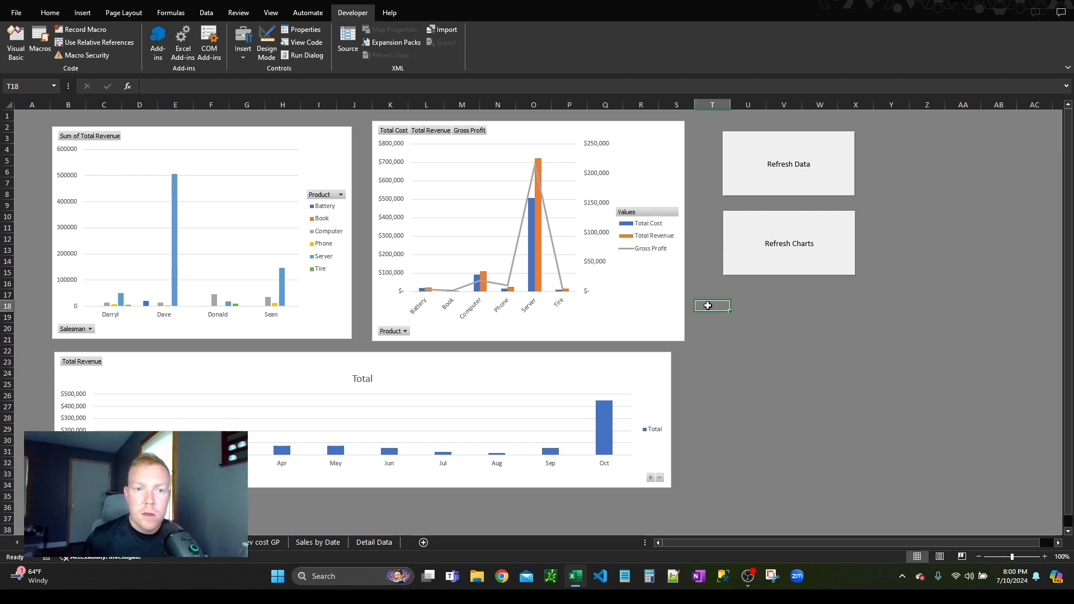
left_click(762, 361)
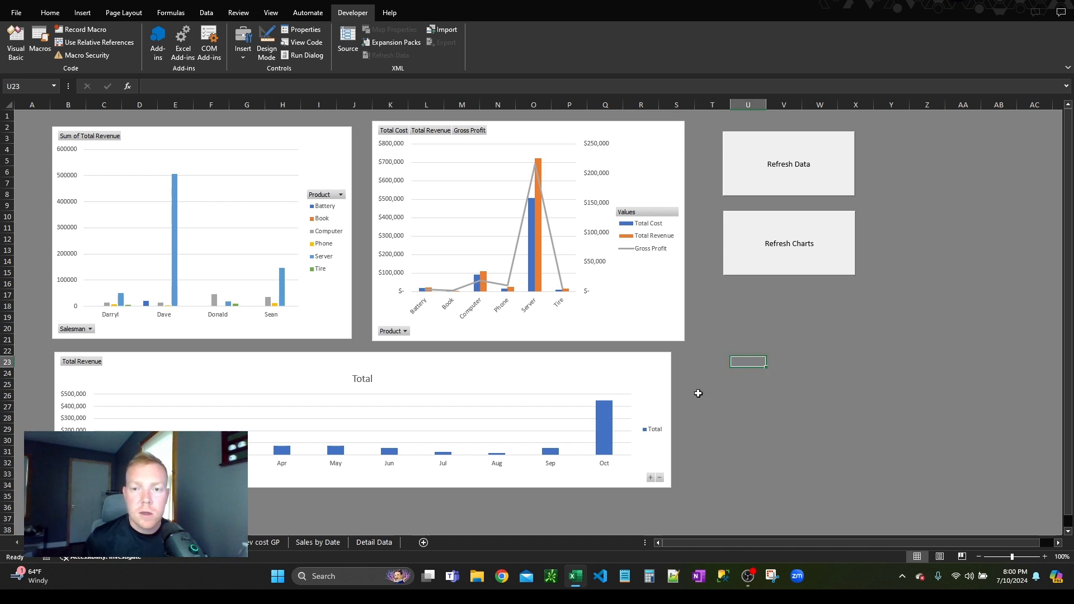